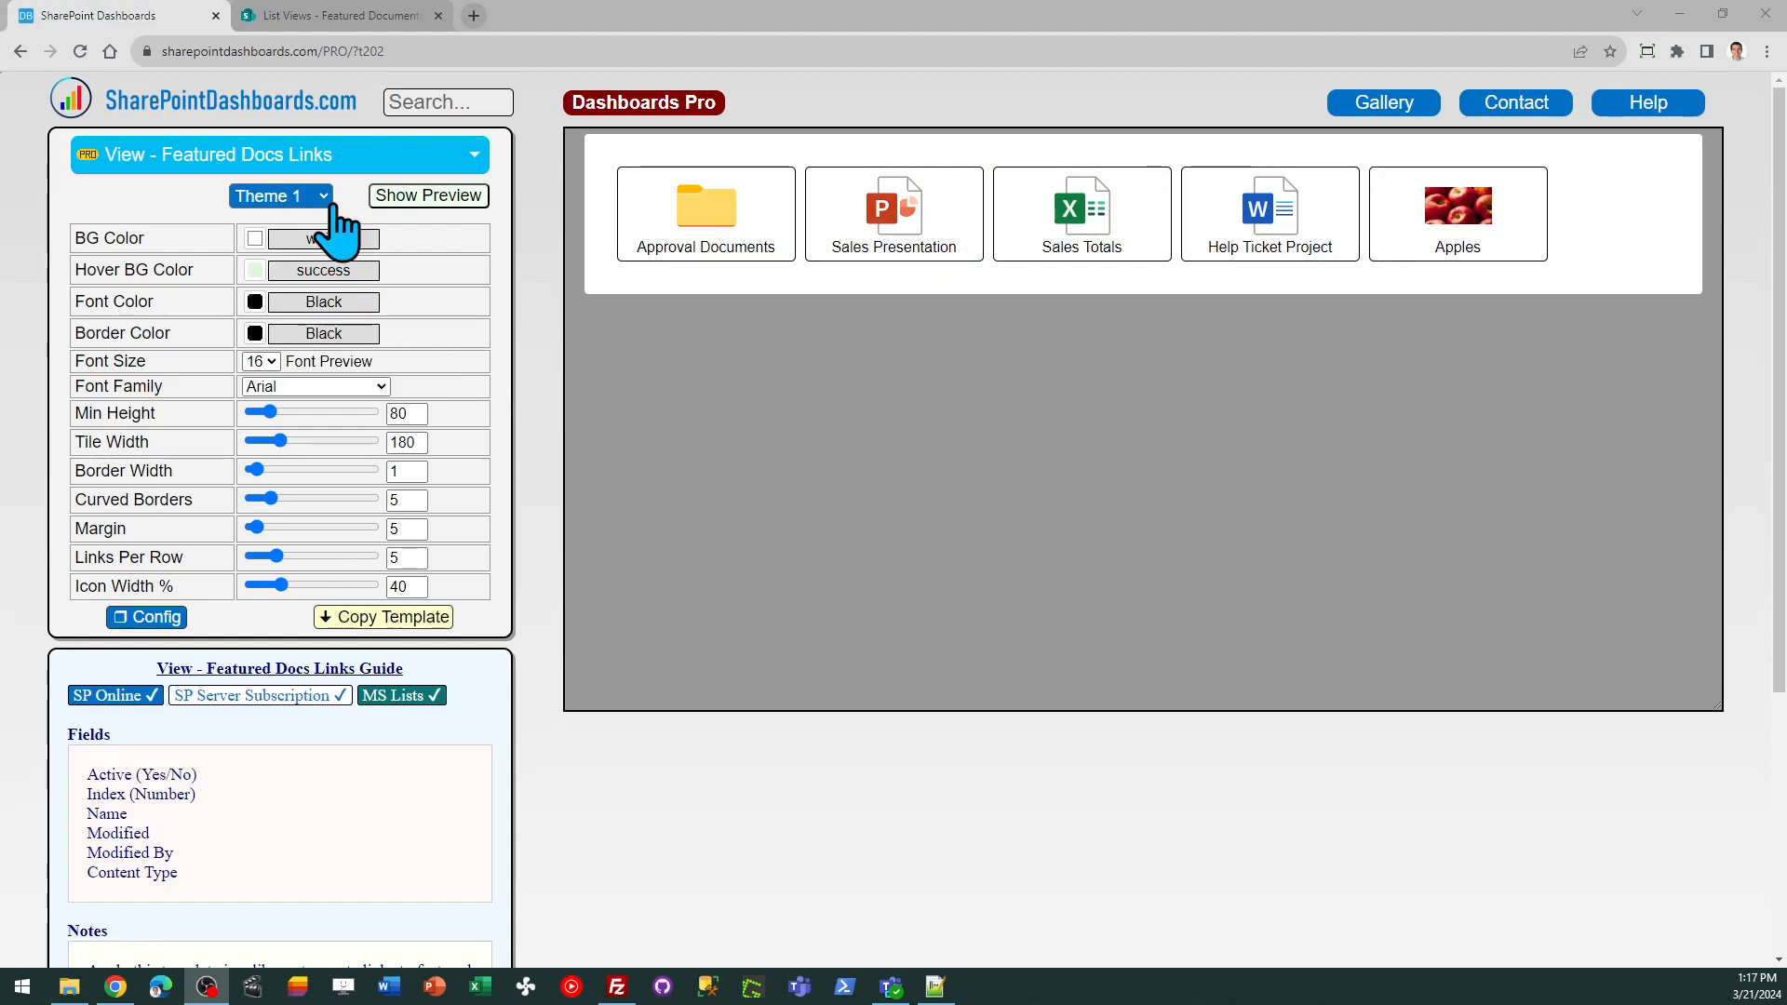
Preview Theme 2 and Theme 3 on the Featured Docs Links template and restore Theme 1.
click(326, 199)
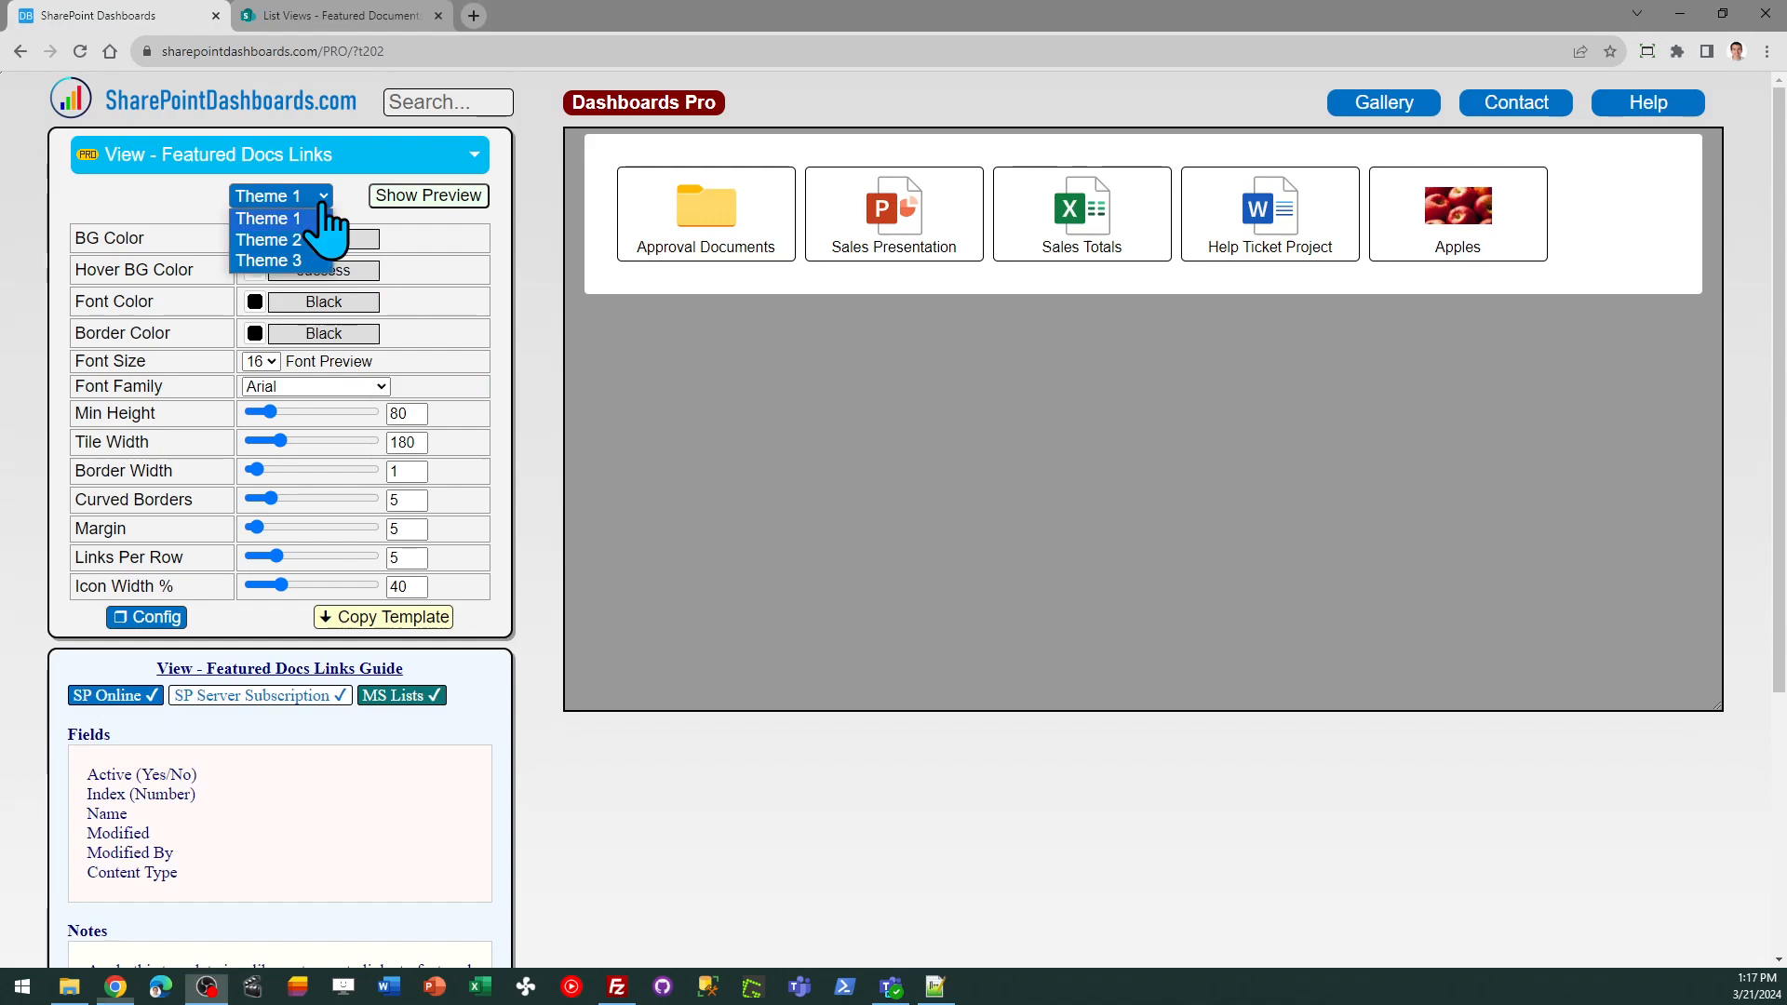
click(287, 240)
click(308, 196)
click(316, 279)
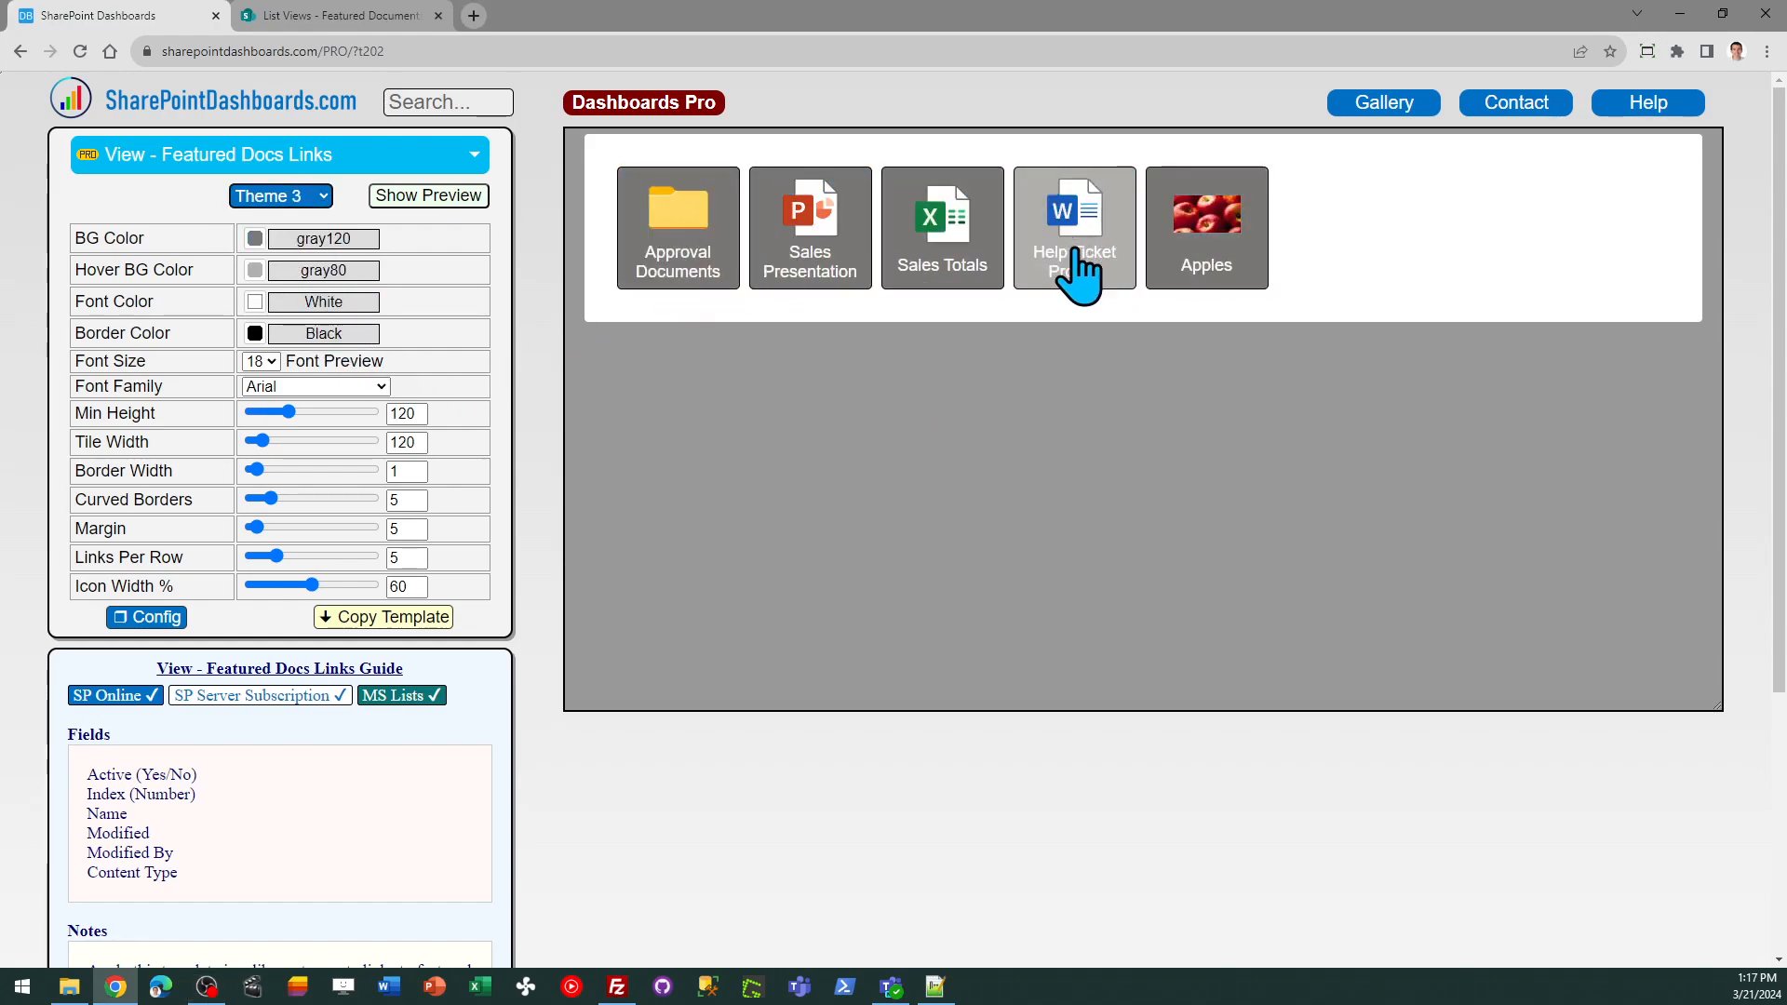
click(317, 199)
click(289, 220)
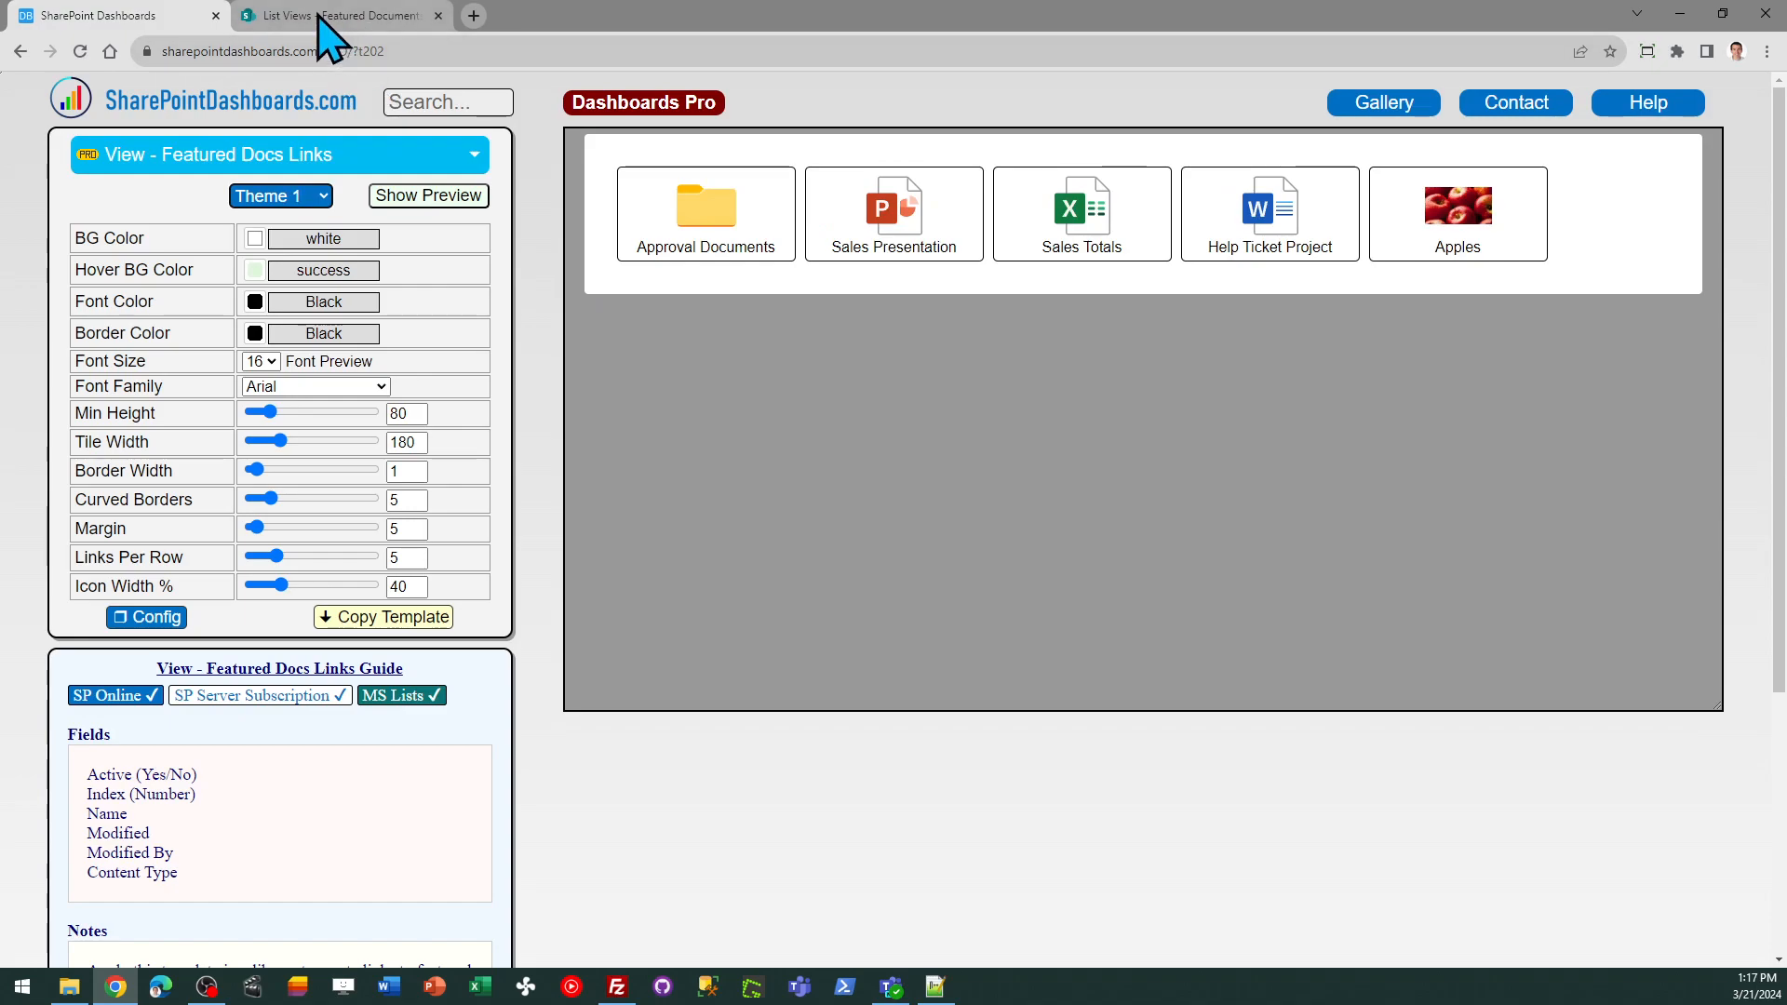
Switch to the SharePoint Featured Documents library and display its Featured Docs Links view.
click(328, 16)
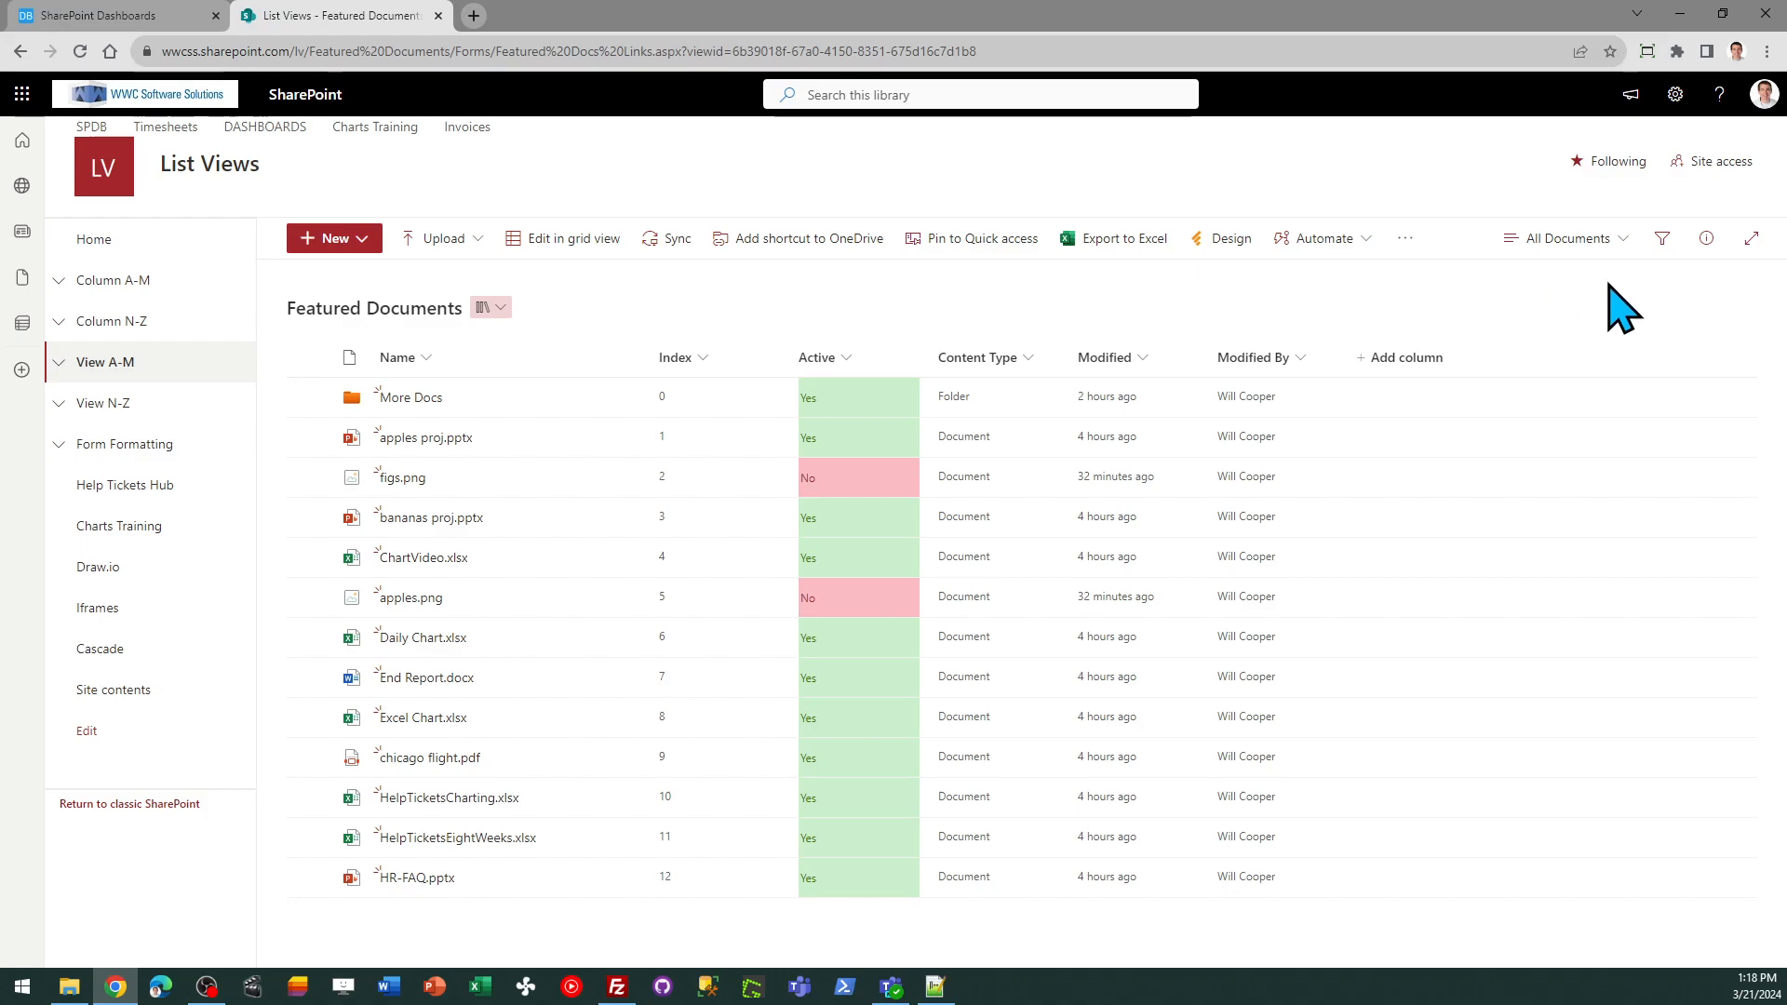
click(1573, 240)
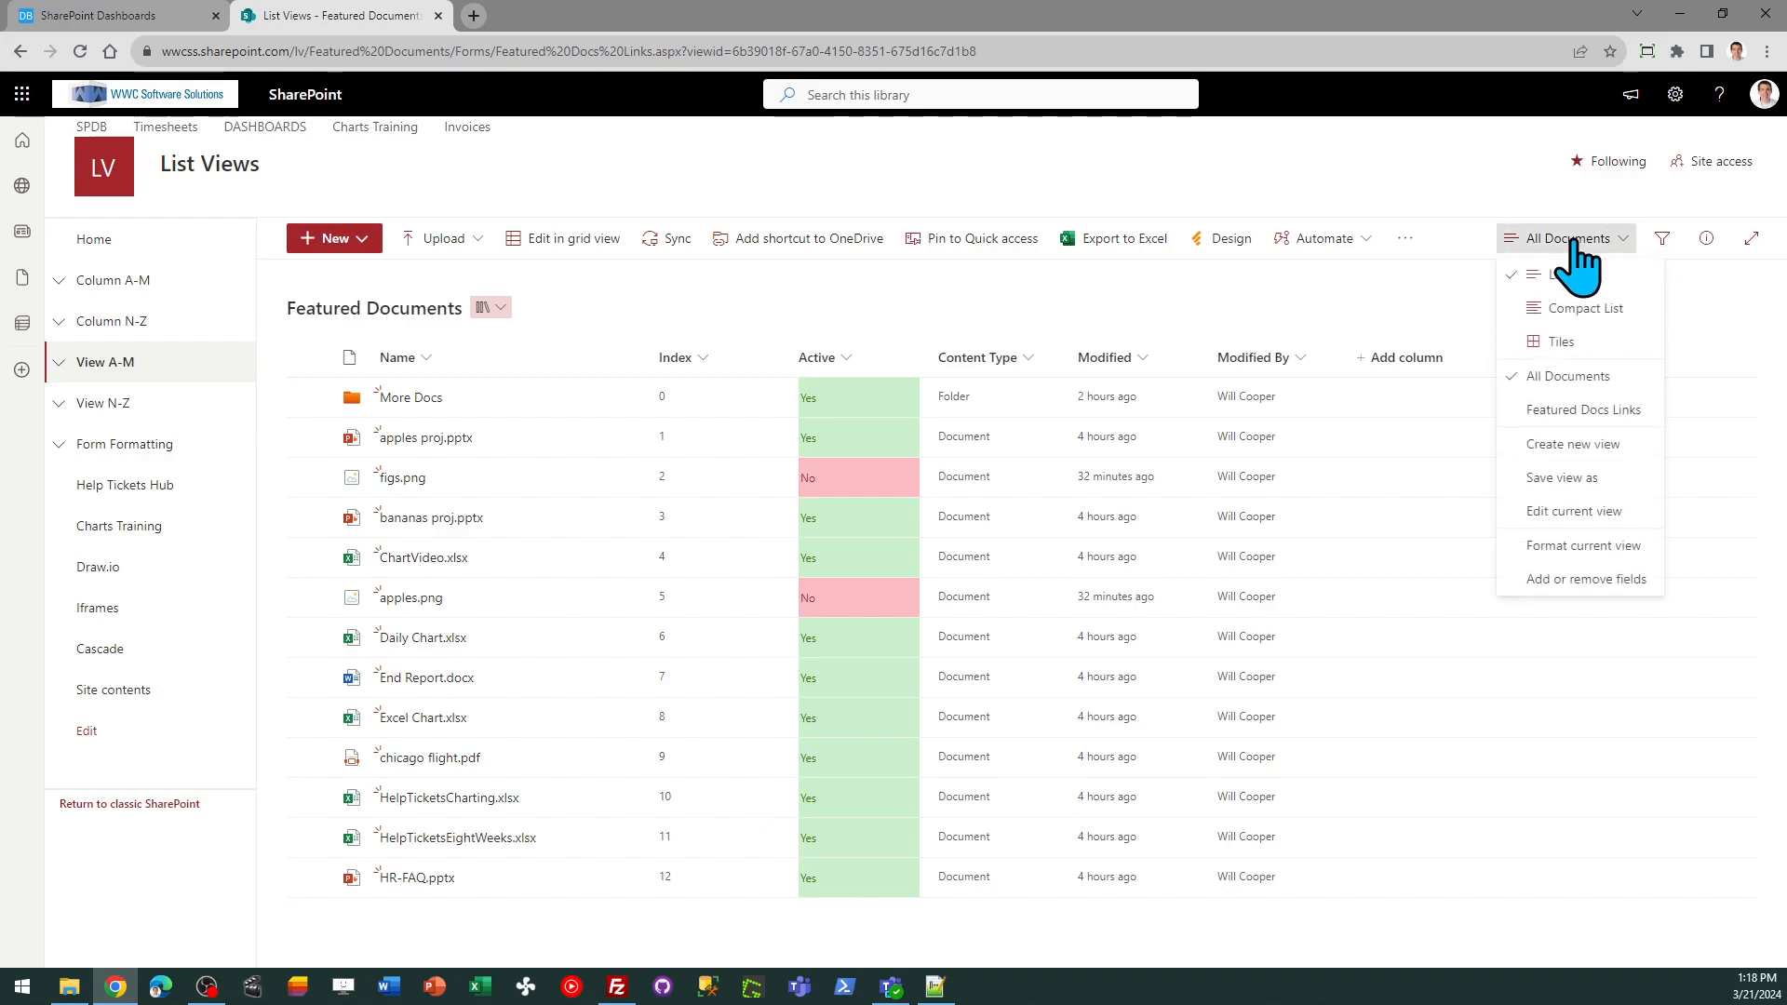
click(1580, 417)
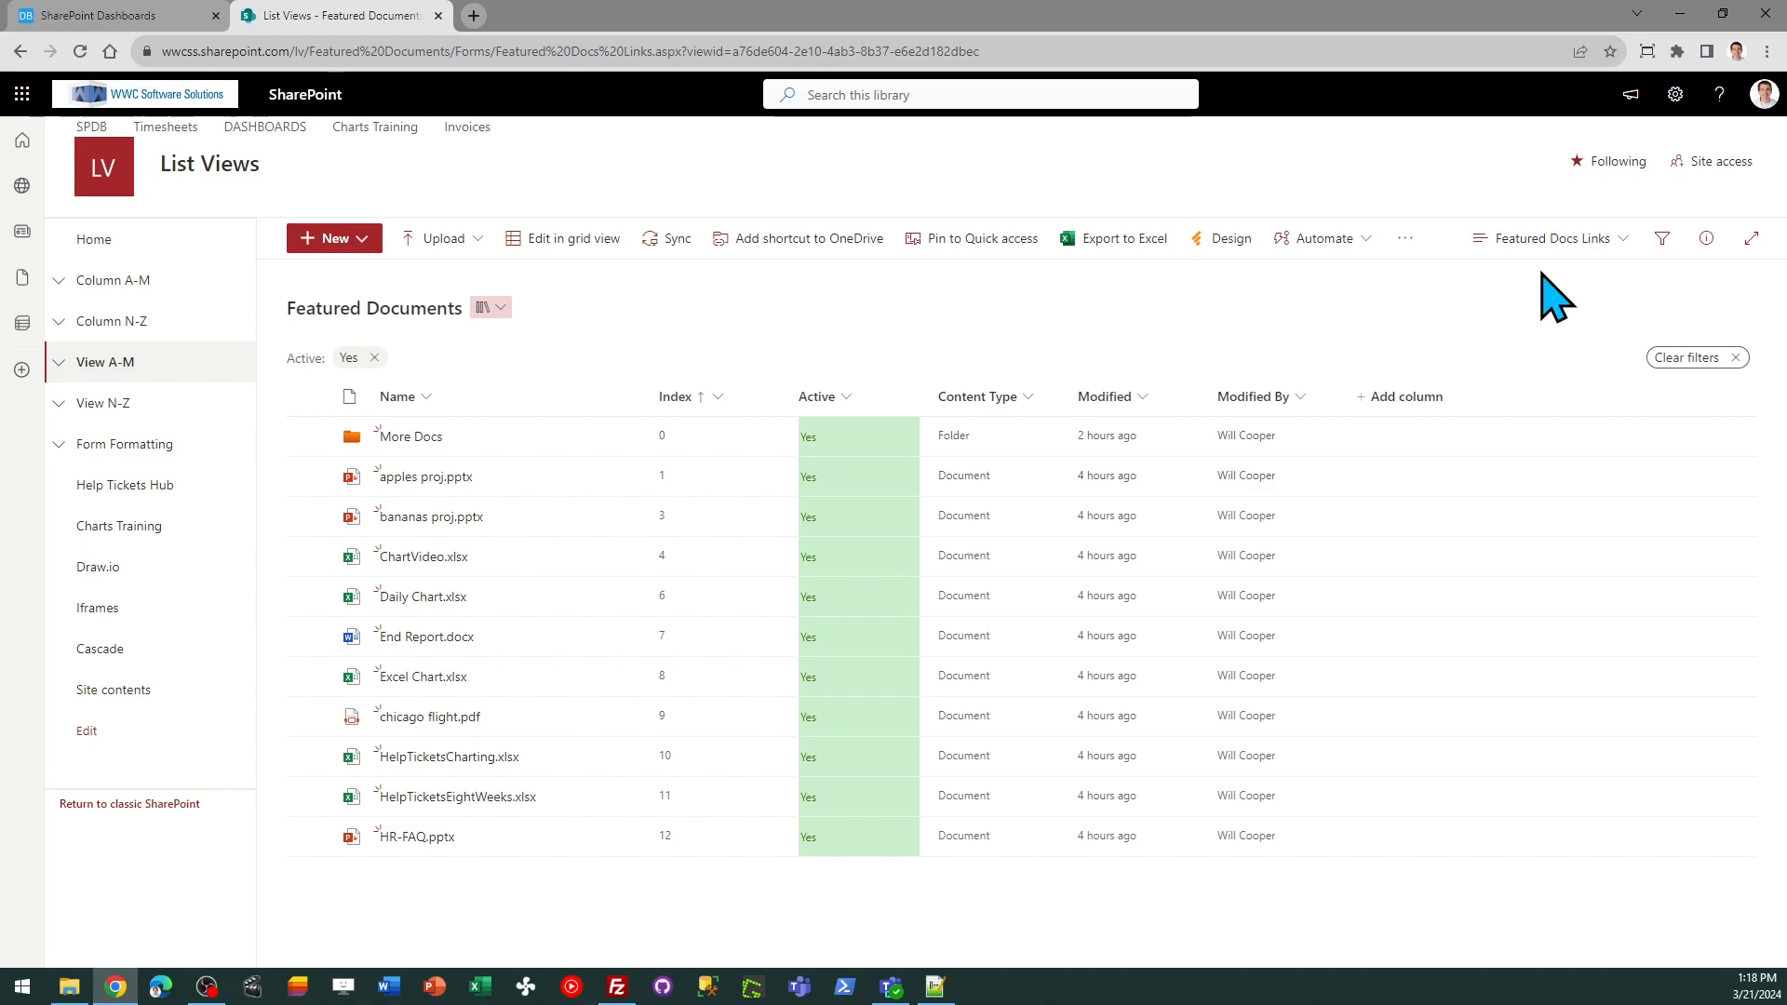
Return to the SharePoint Dashboards page, stop the running preview and copy the Theme 1 Featured Docs Links template.
click(147, 15)
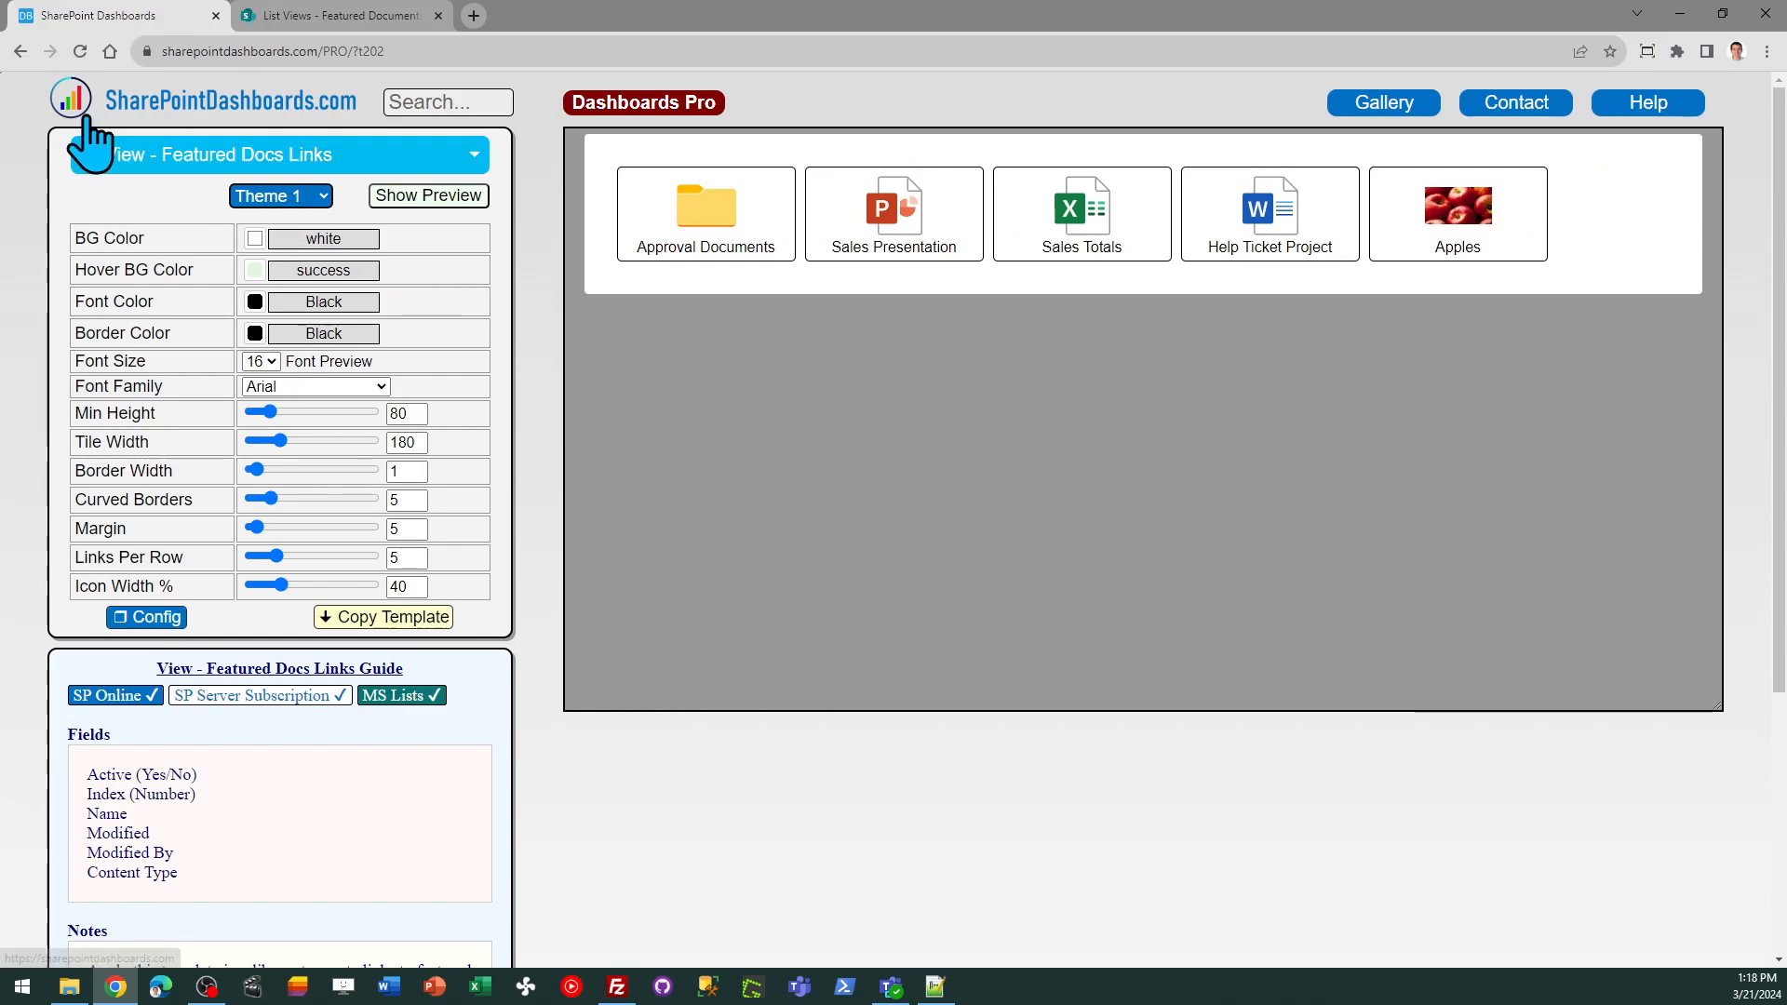
click(80, 51)
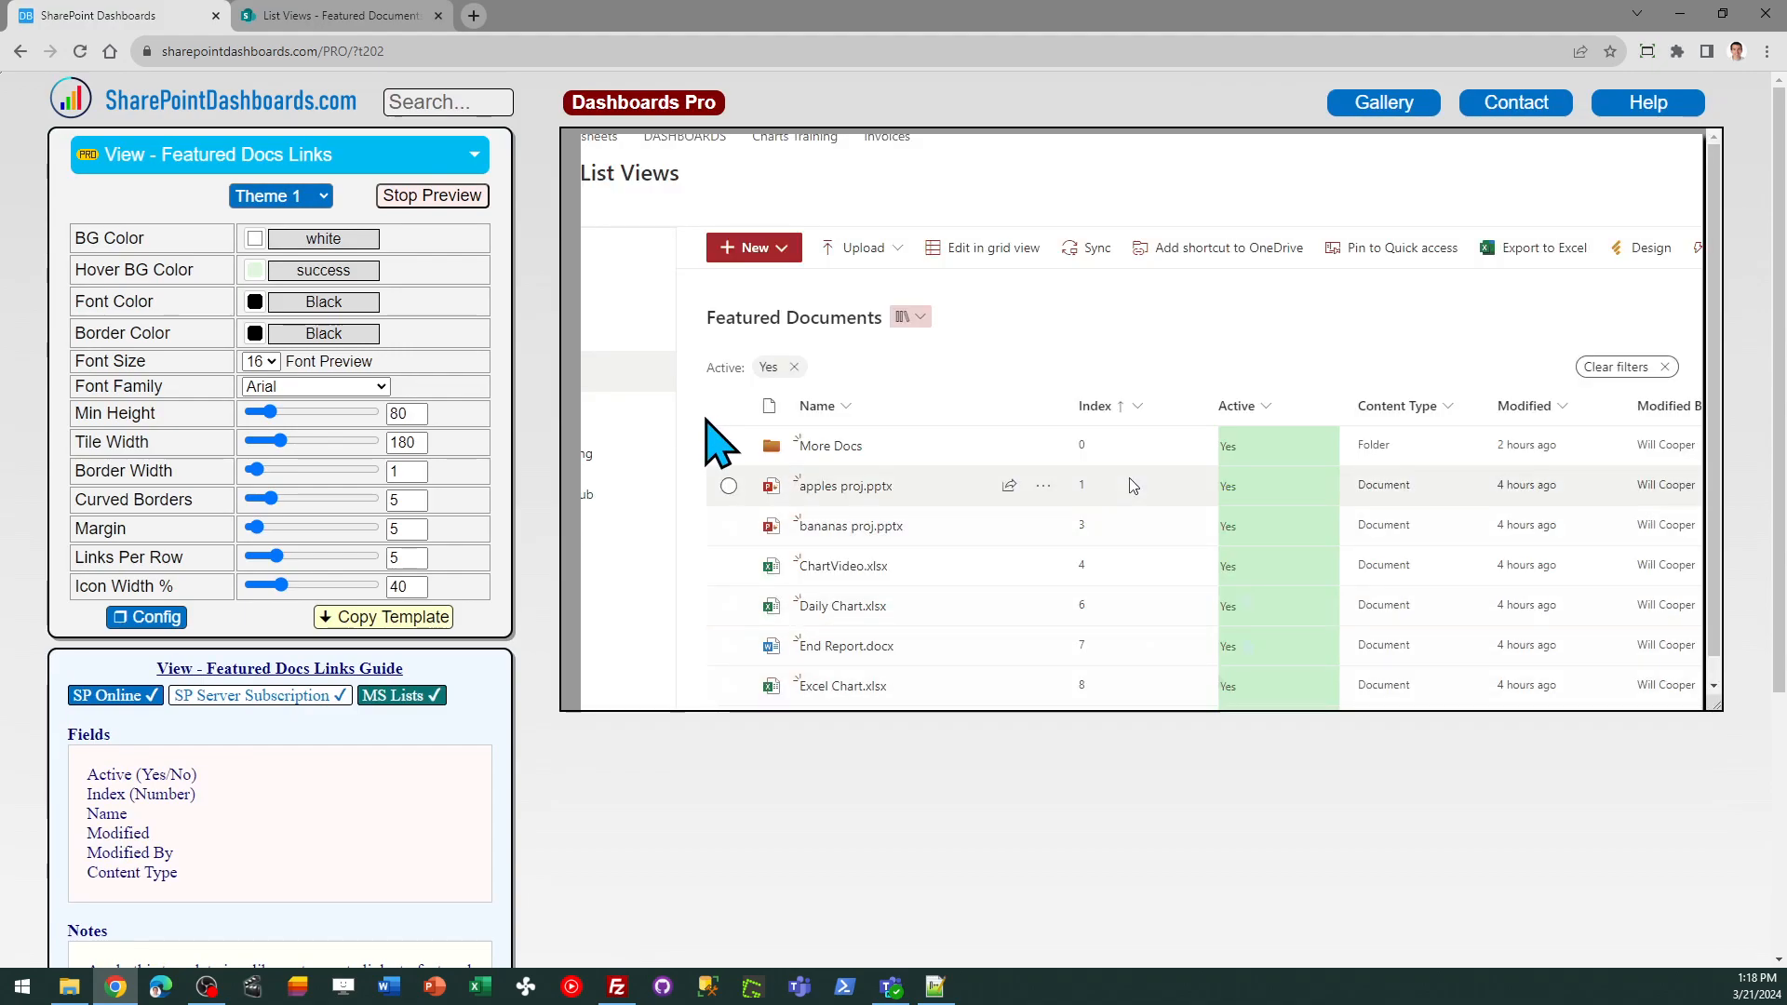
click(435, 200)
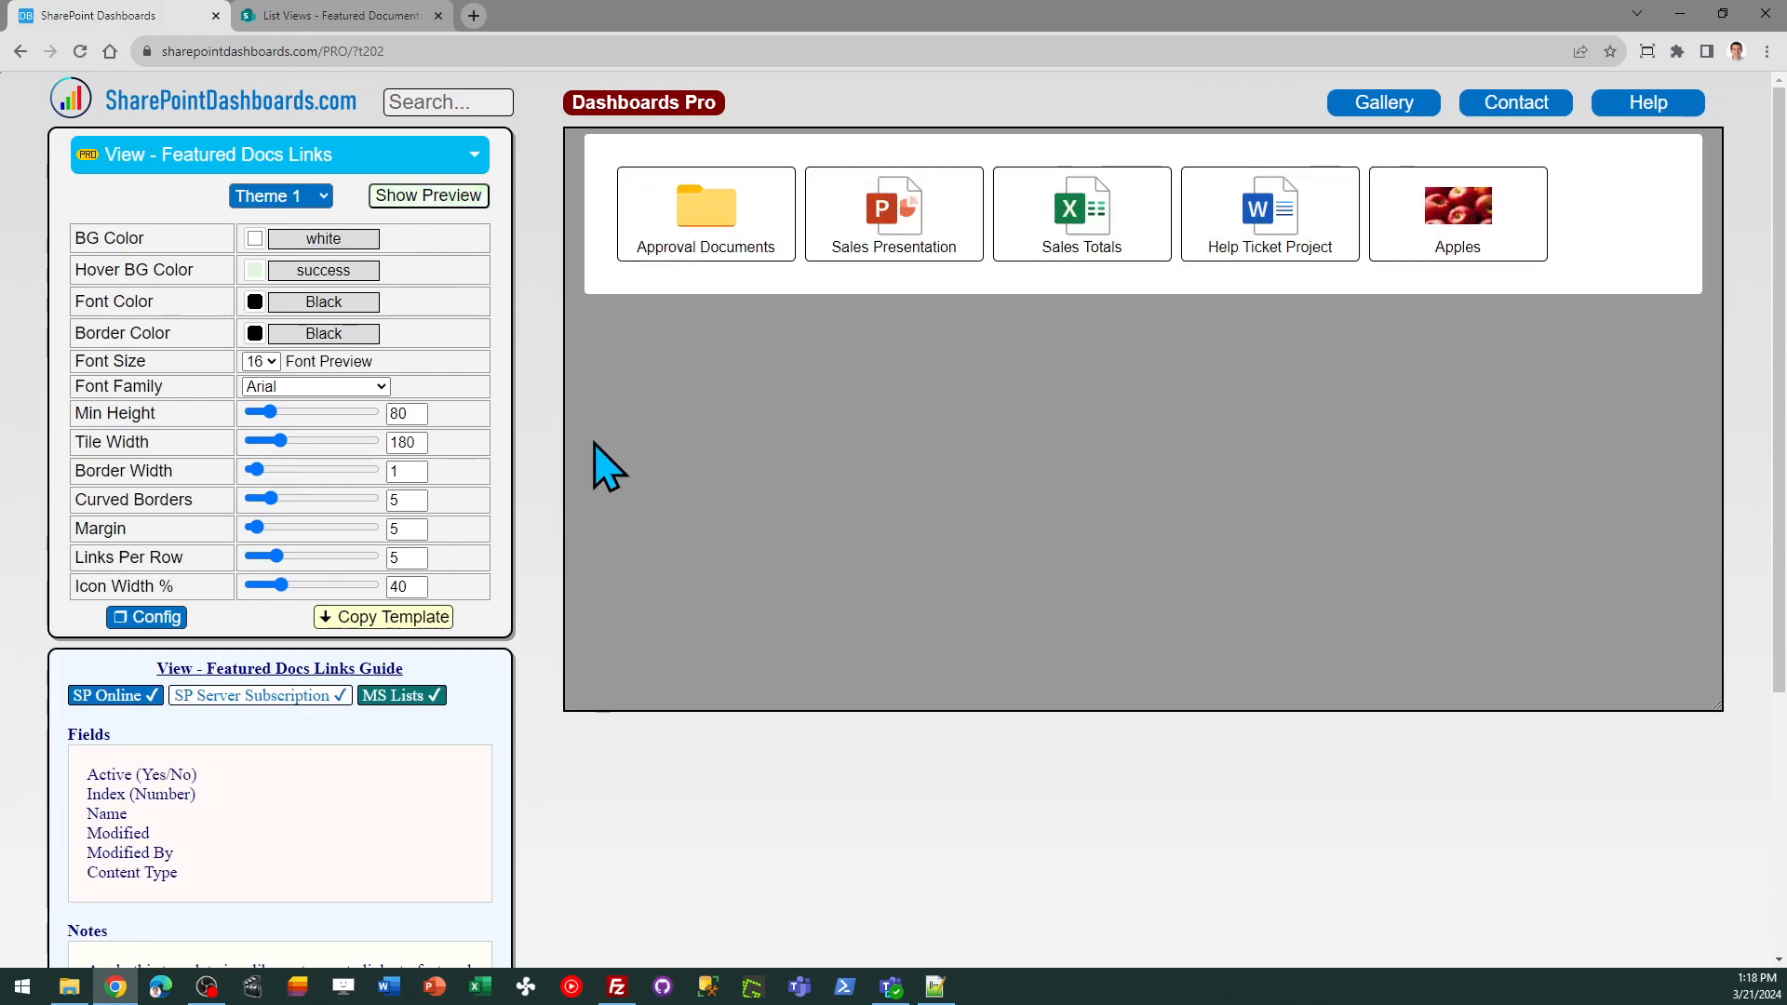
click(413, 618)
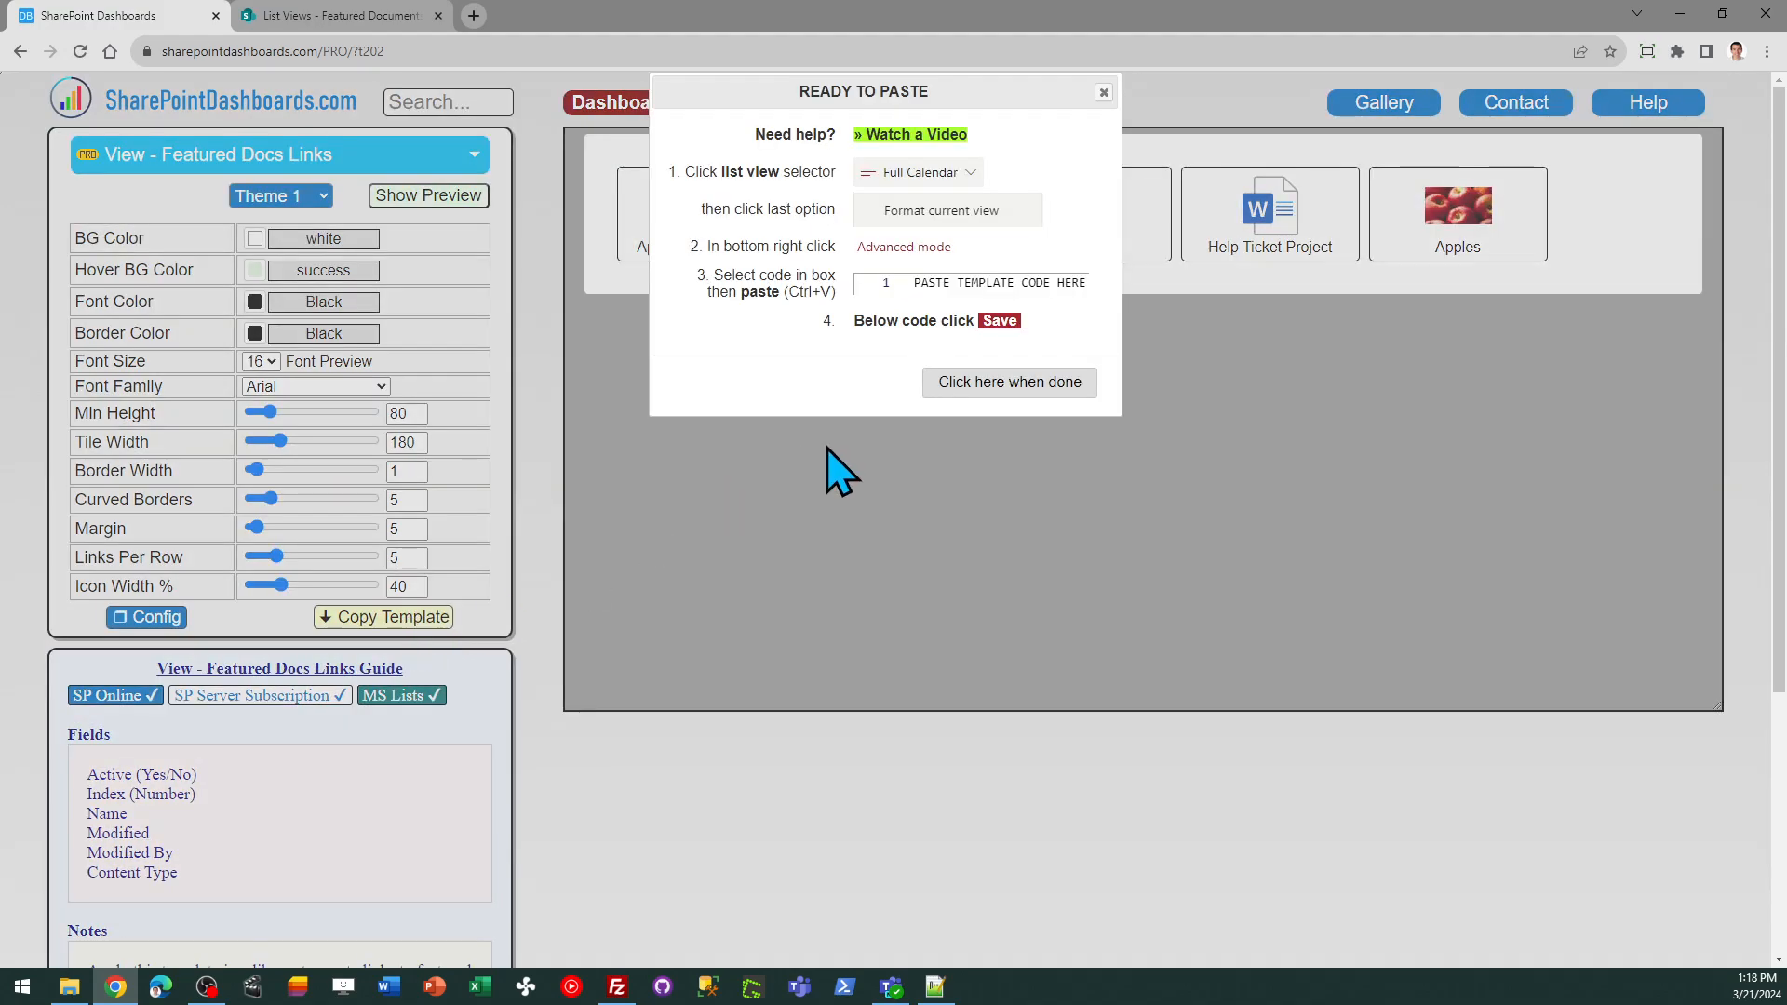
In the SharePoint library, replace the Featured Docs Links view's formatting JSON with the copied template in advanced mode and save it.
click(365, 16)
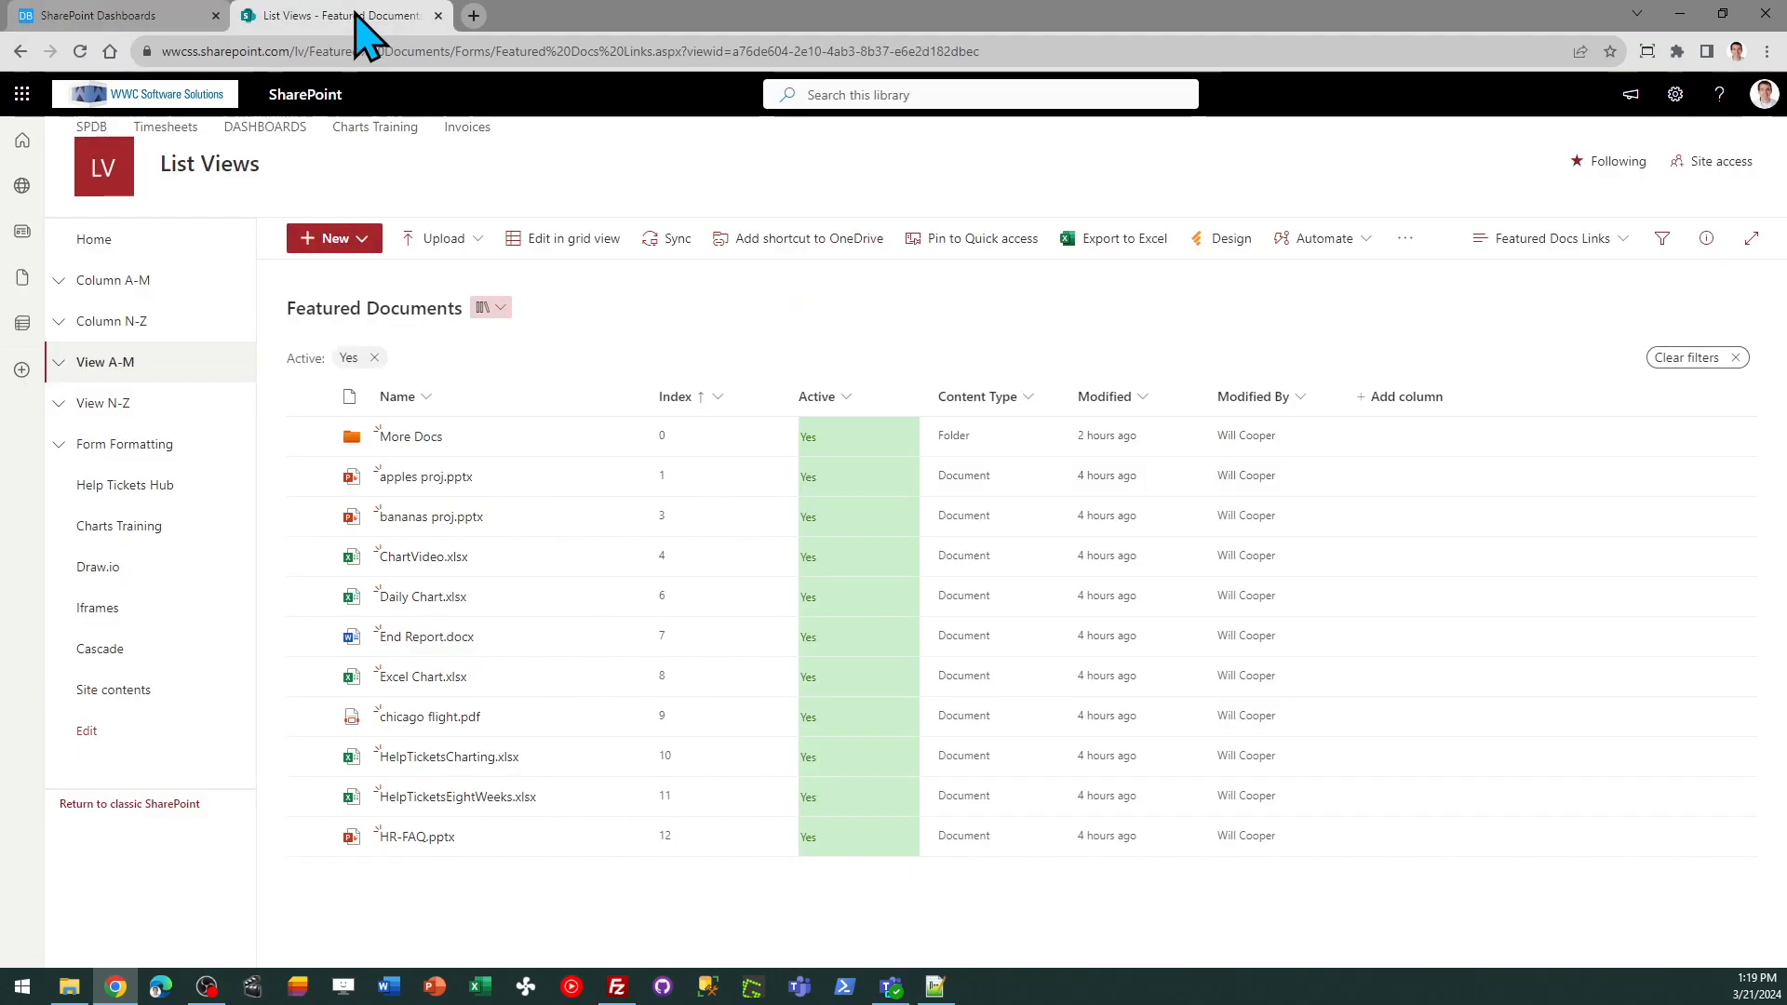
click(1545, 242)
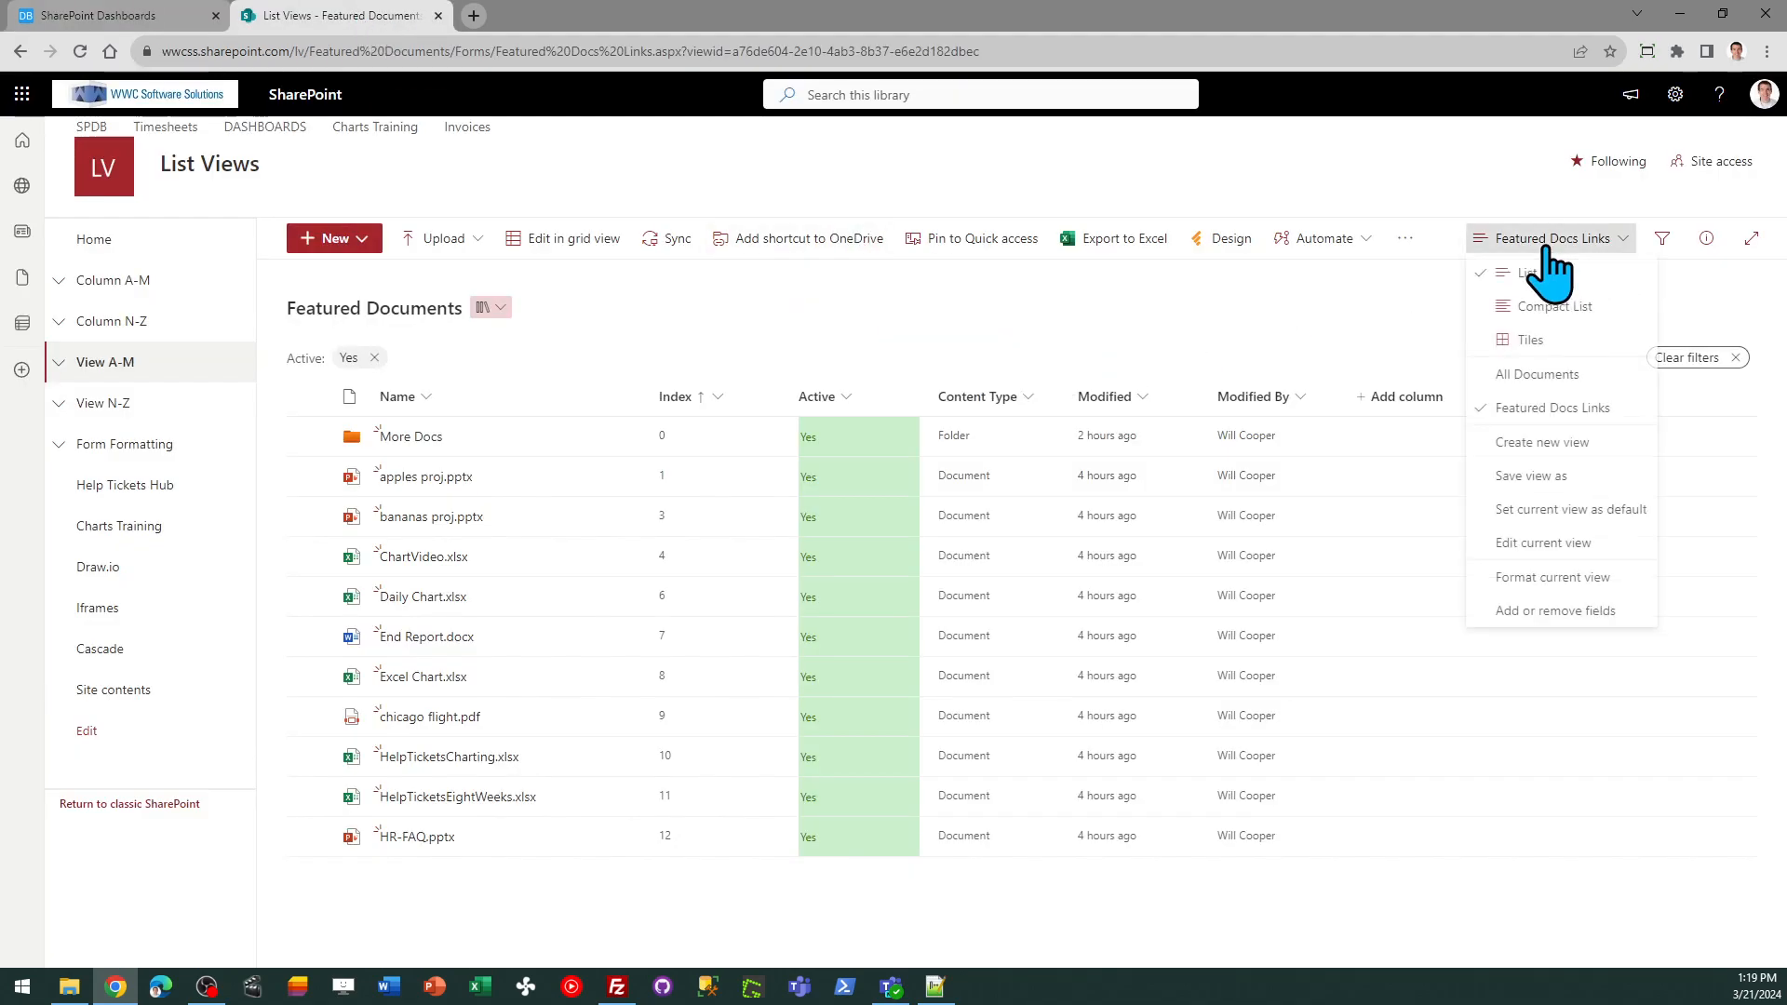
click(1552, 580)
click(1361, 898)
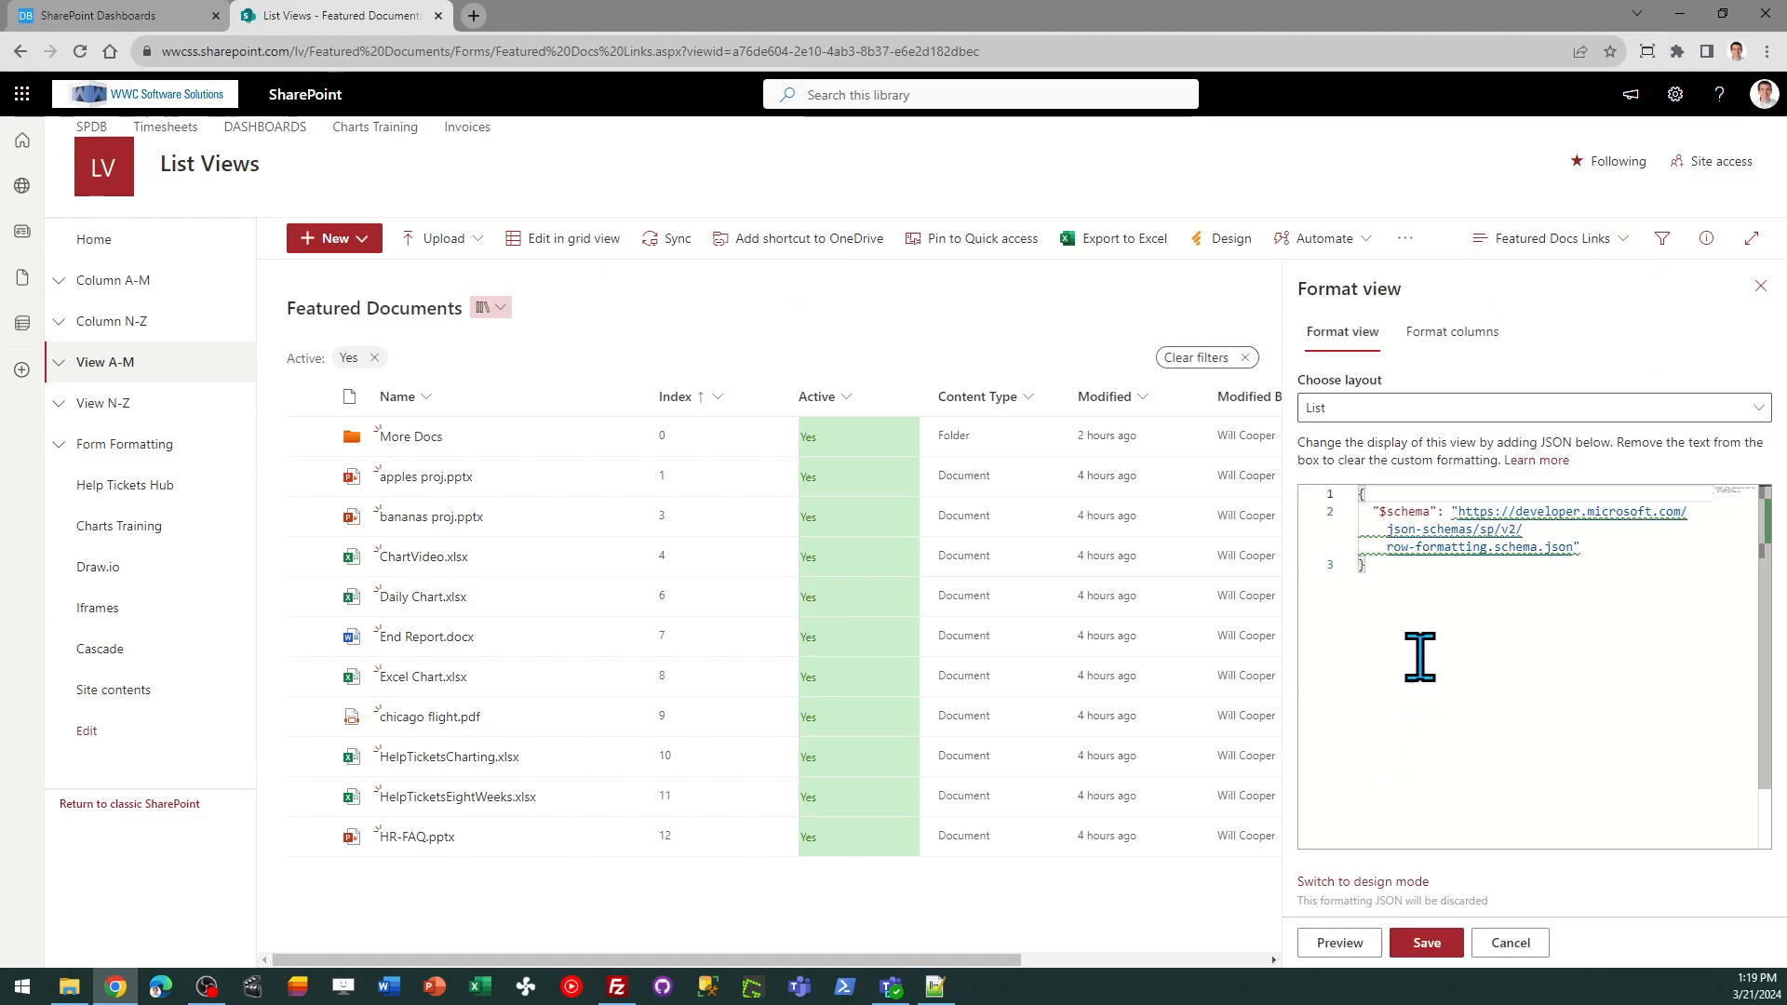
key(ctrl+a)
key(ctrl+v)
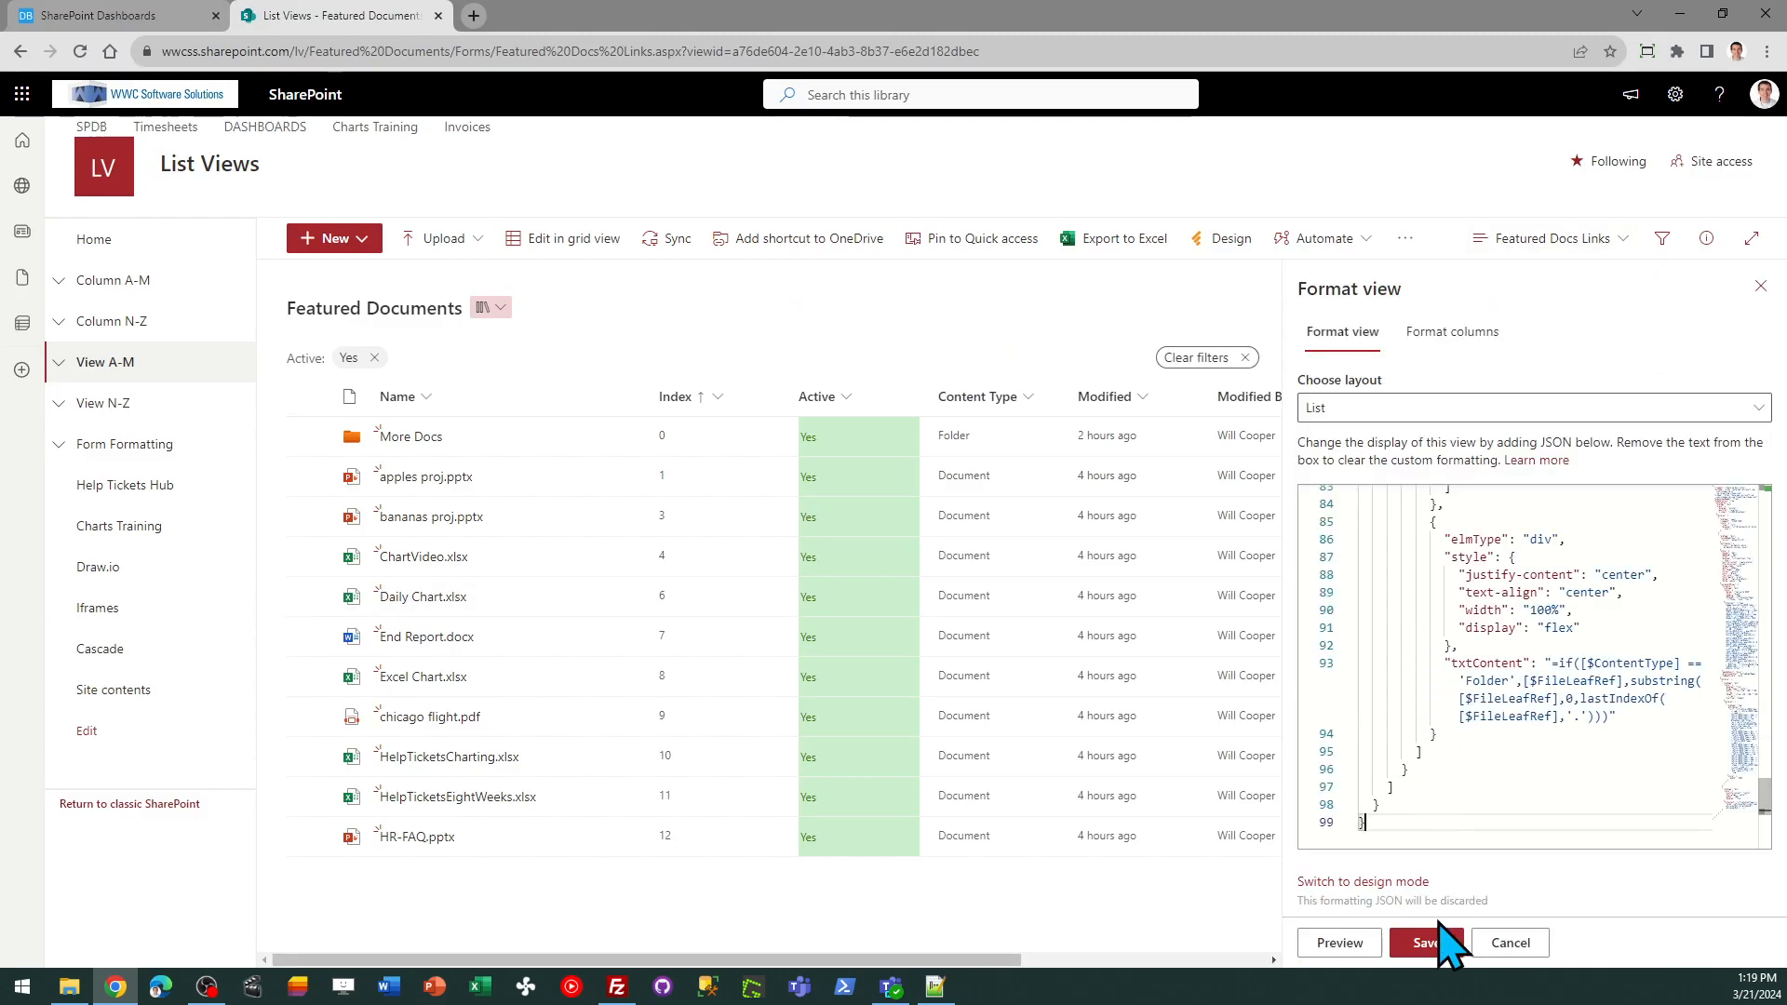
click(1427, 942)
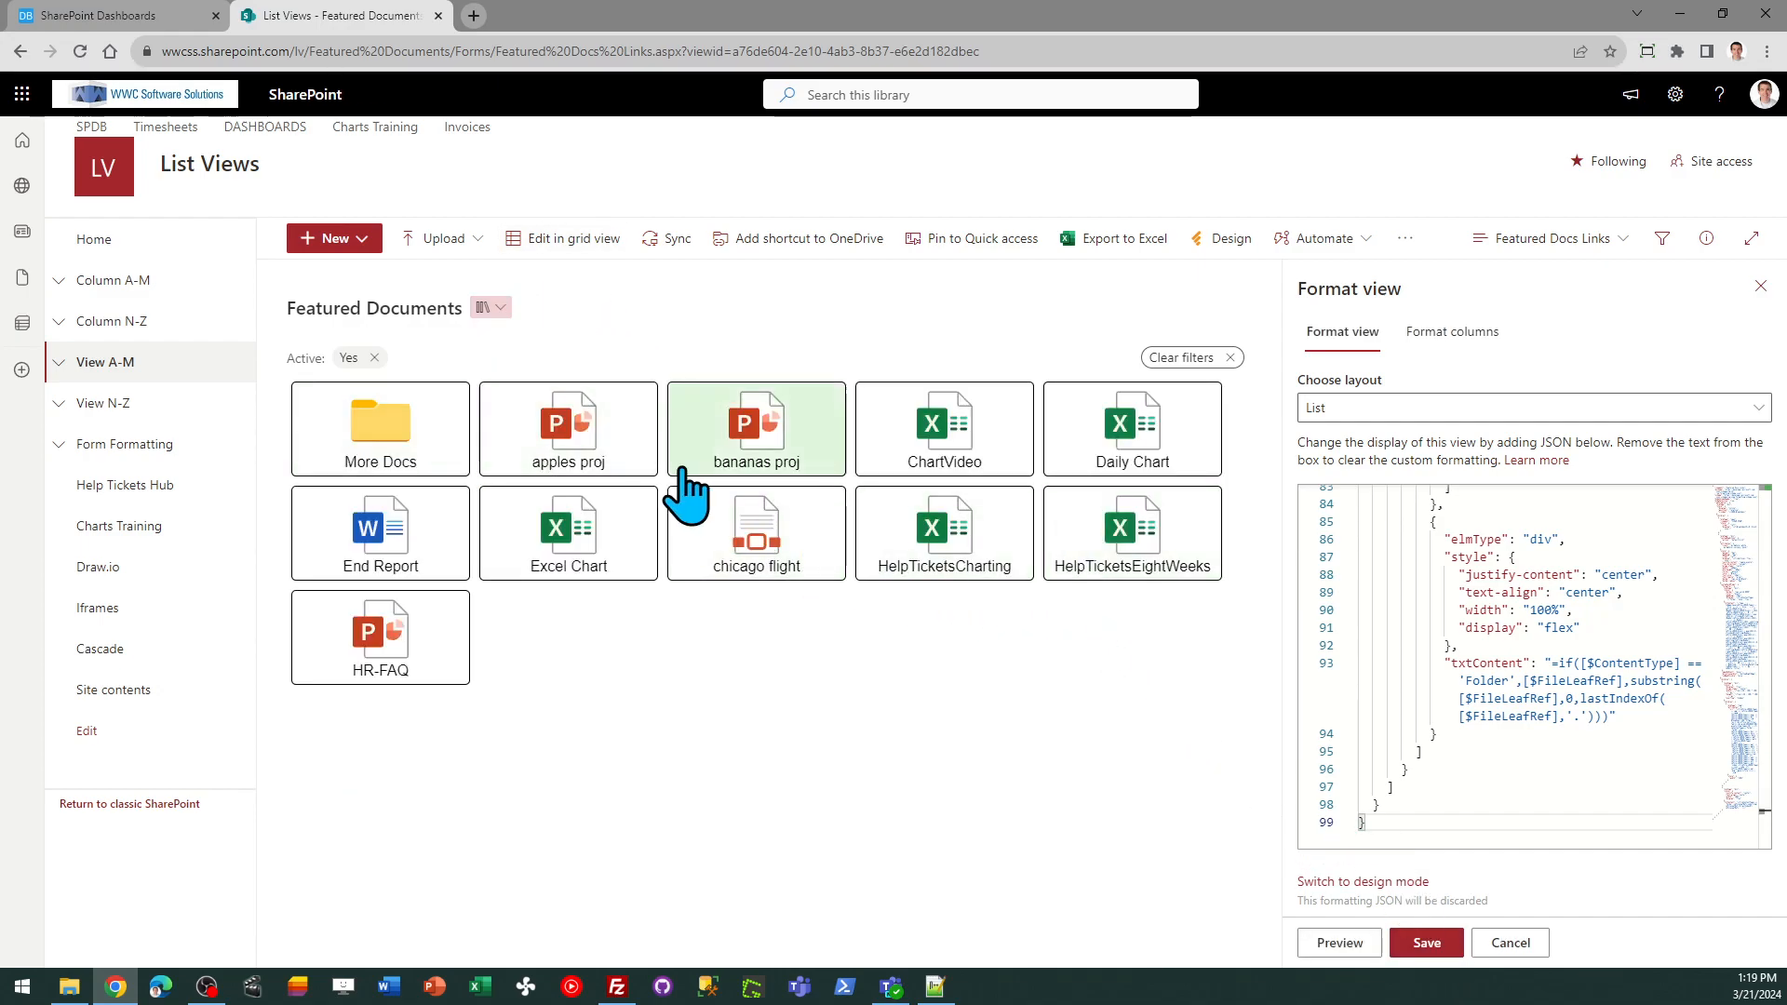
Back on the SharePoint Dashboards page, dismiss the paste instructions and set the template's links per row to 4.
click(135, 16)
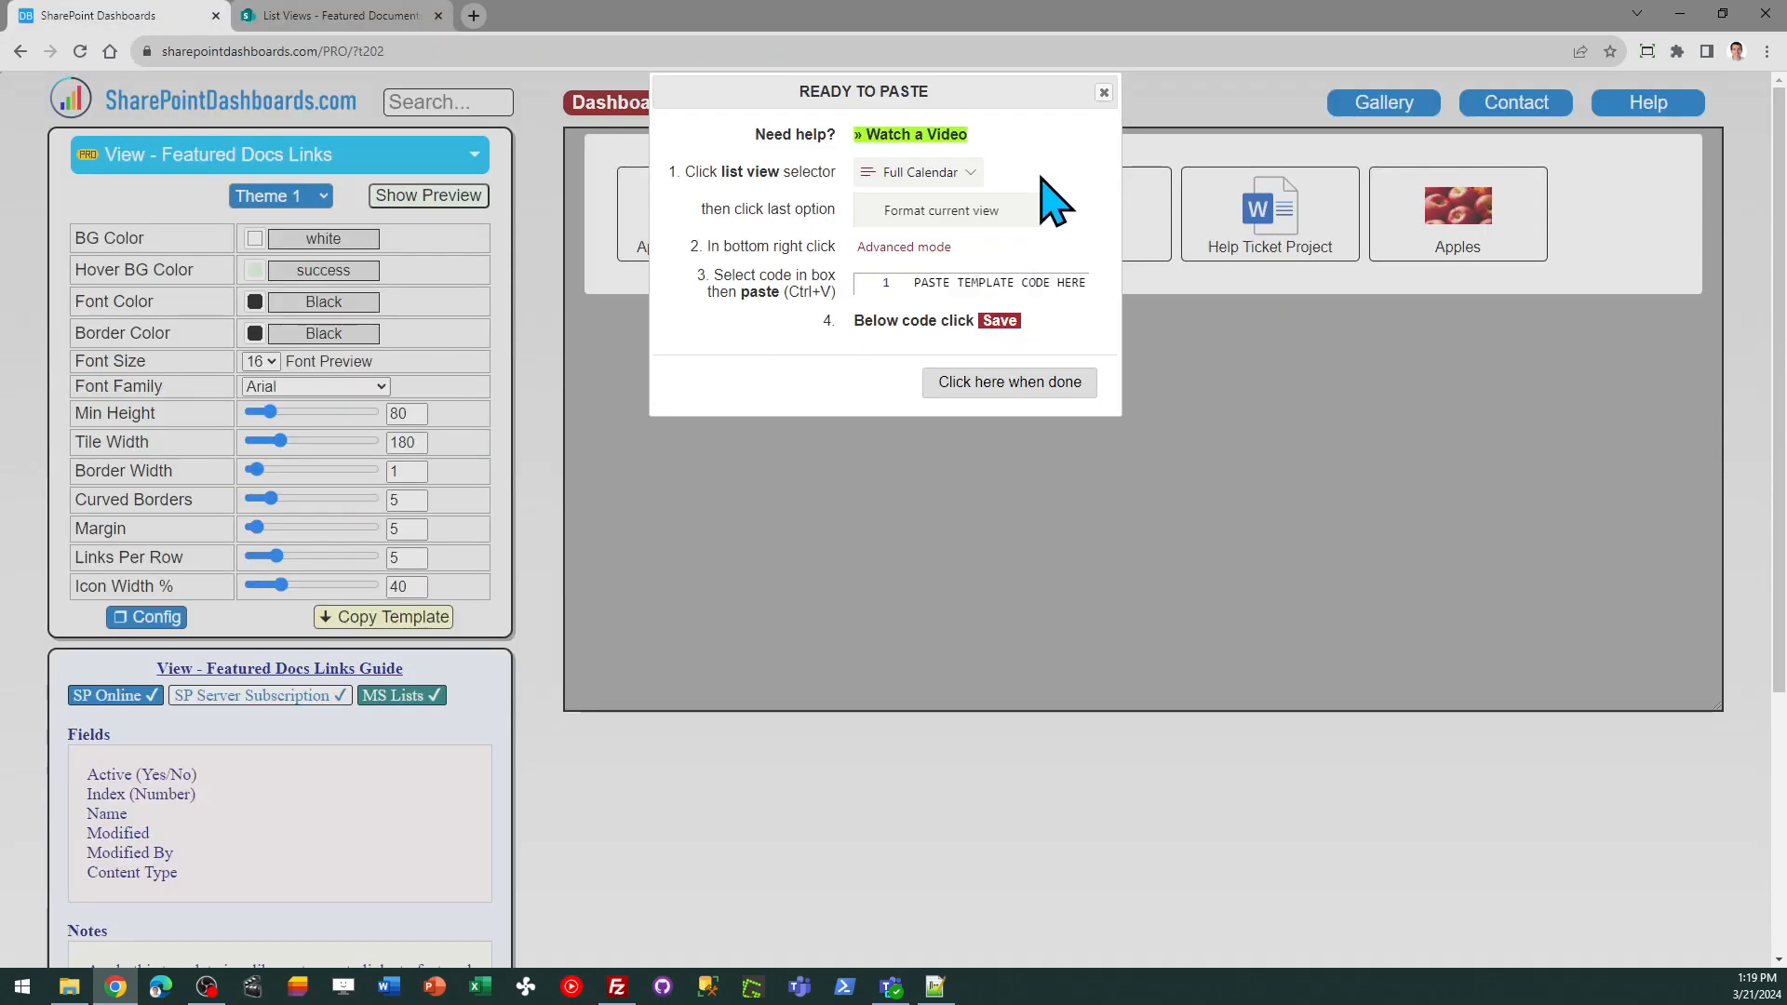
click(1103, 92)
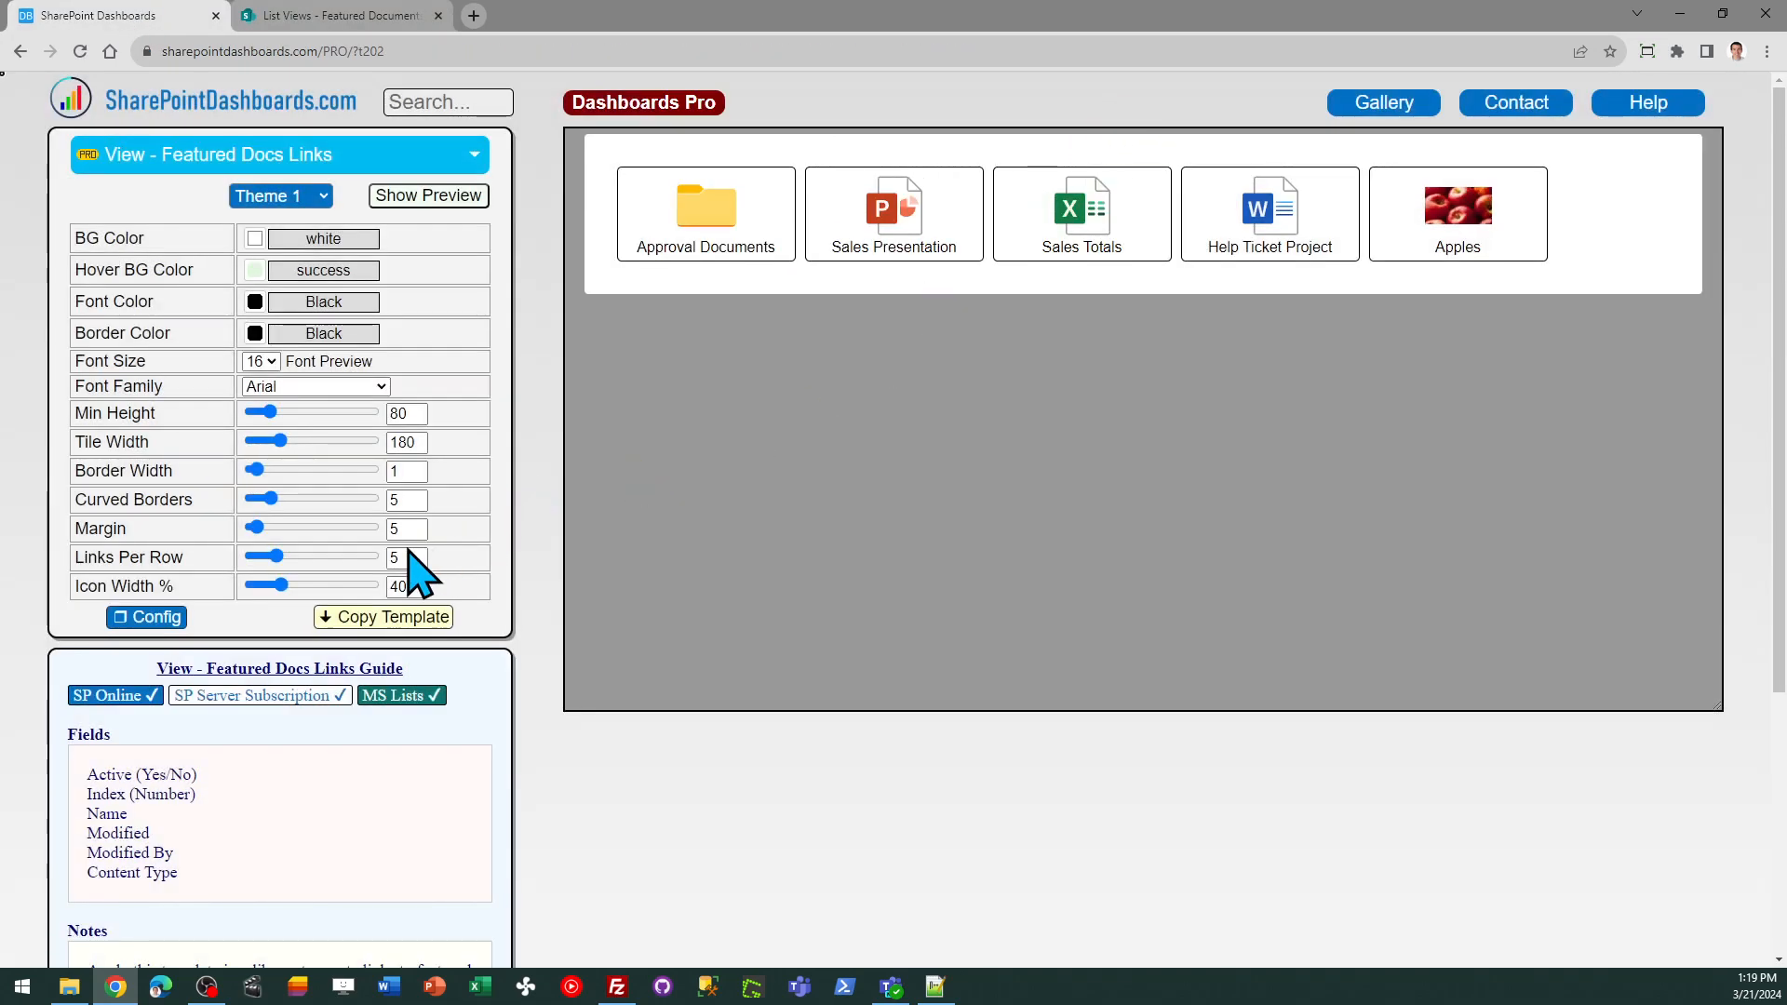
click(410, 558)
drag(409, 557, 359, 575)
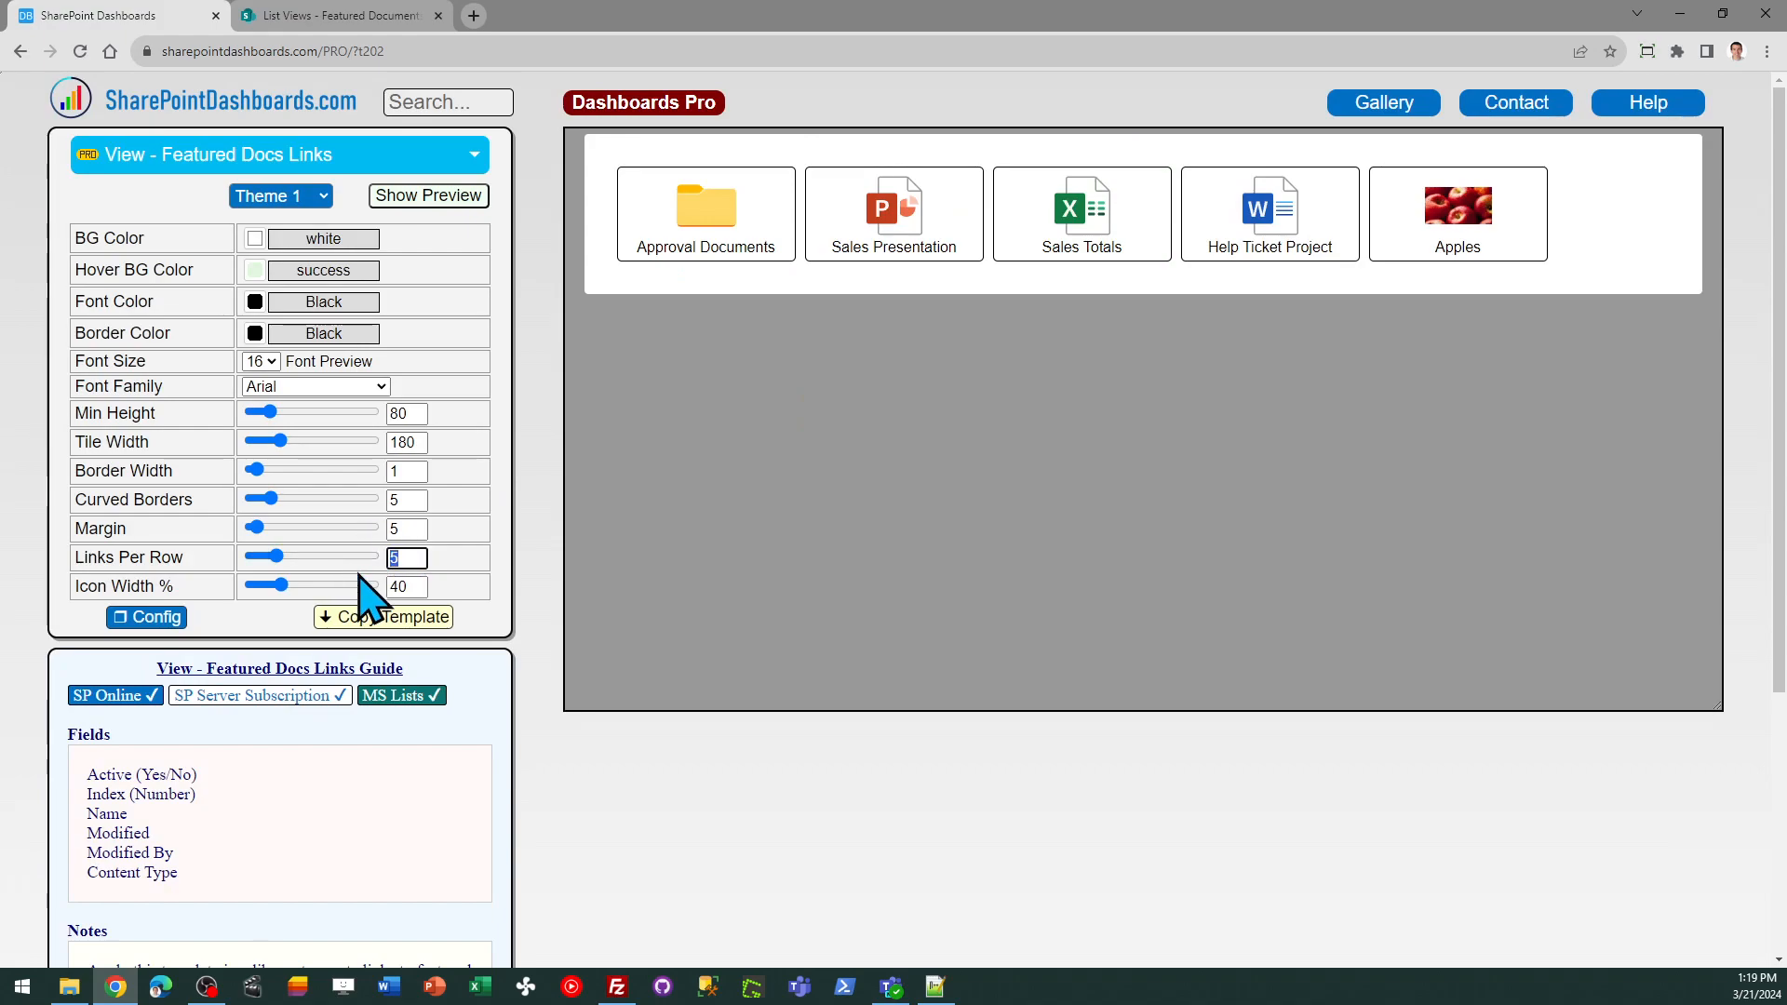
key(Tab)
key(Tab)
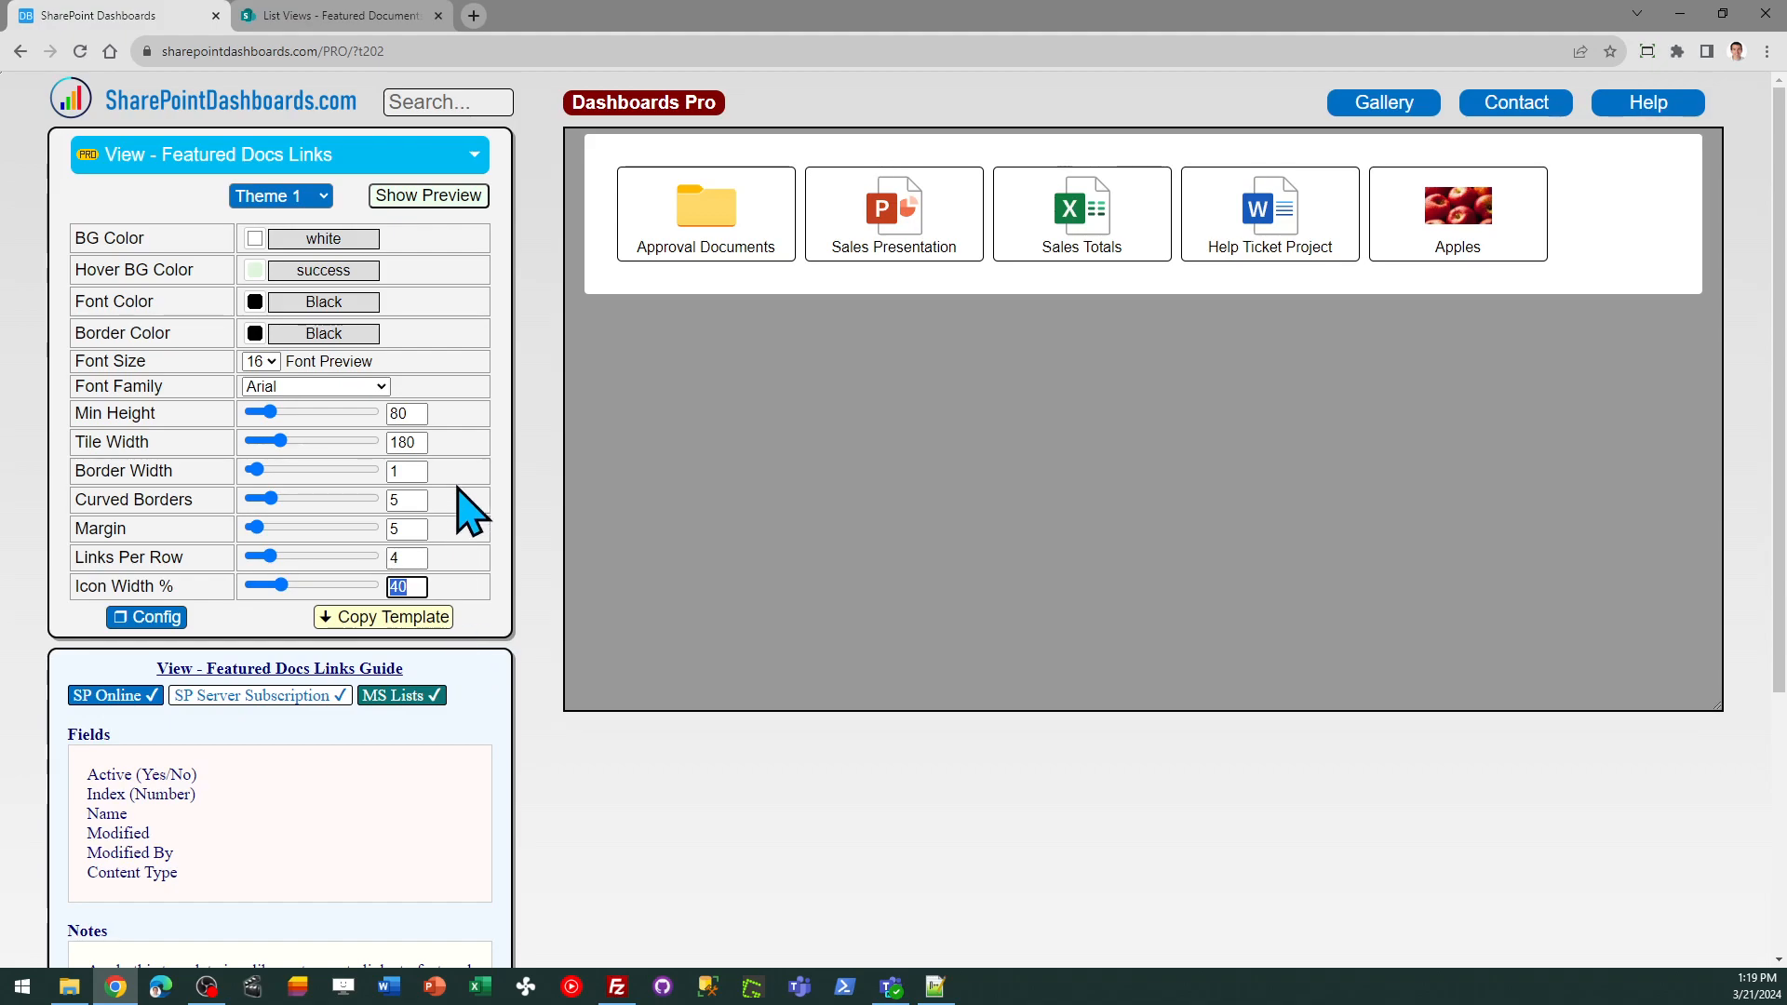
Set the template's tile width to 150 and its minimum height to 120.
double_click(410, 441)
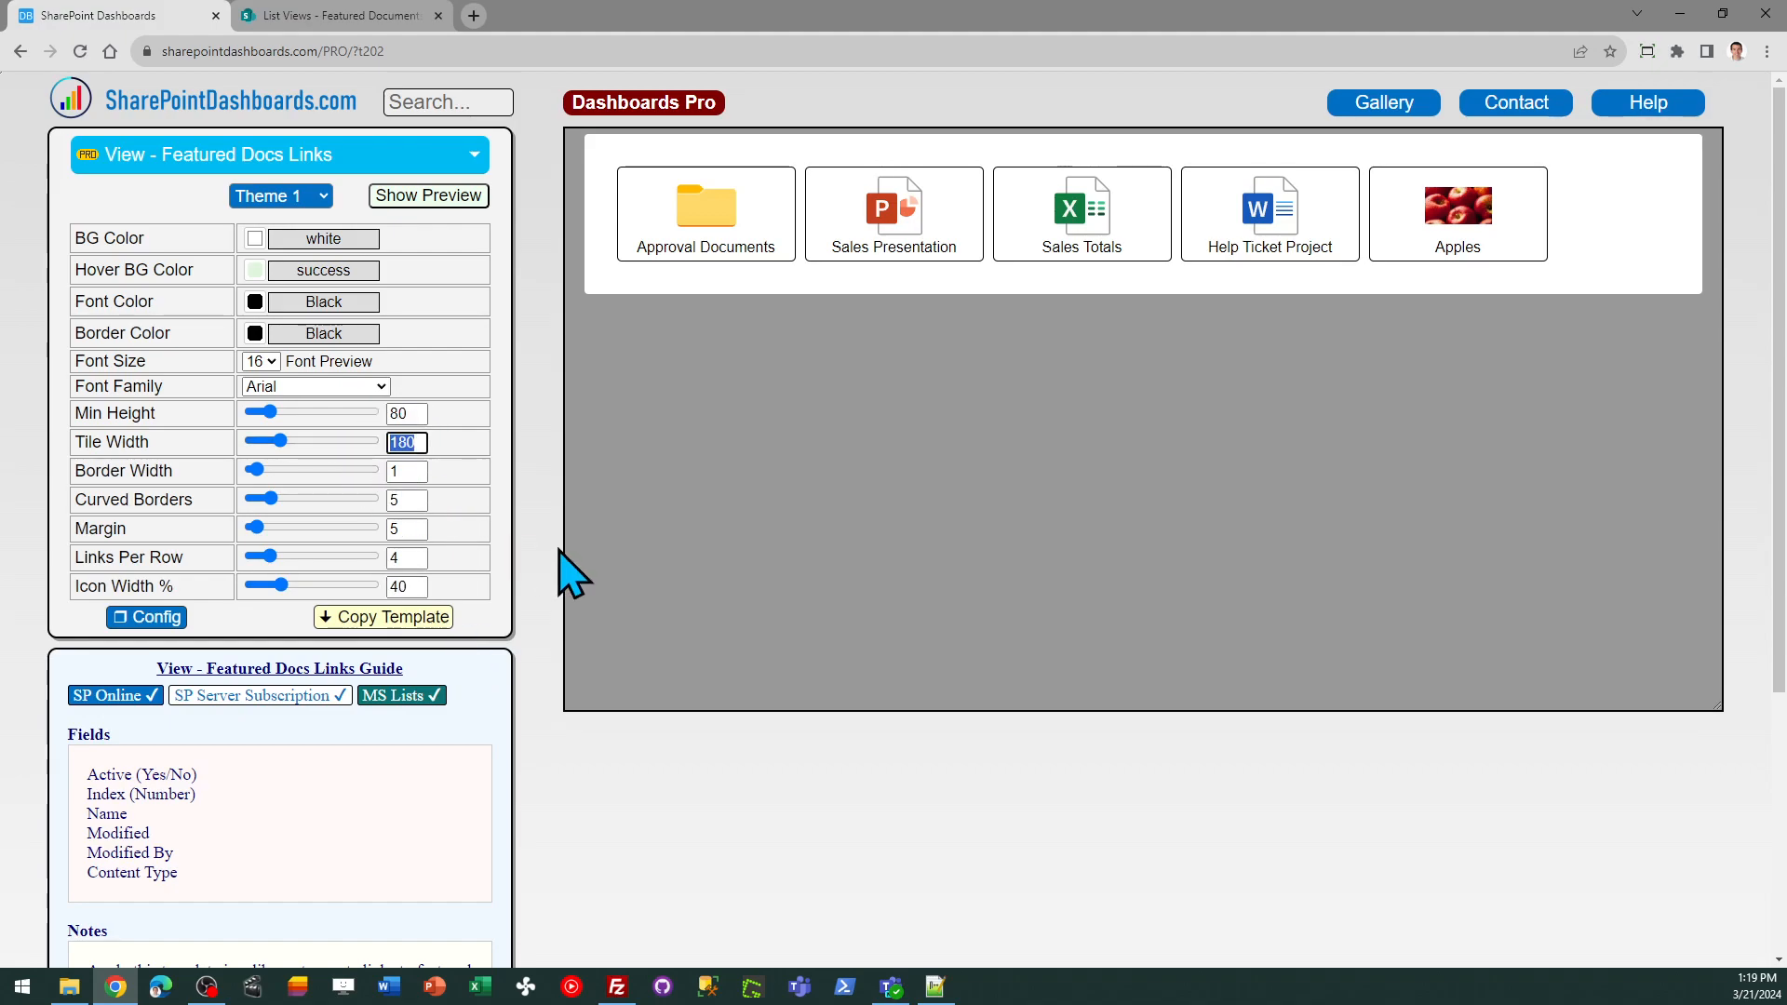
text(150)
key(Tab)
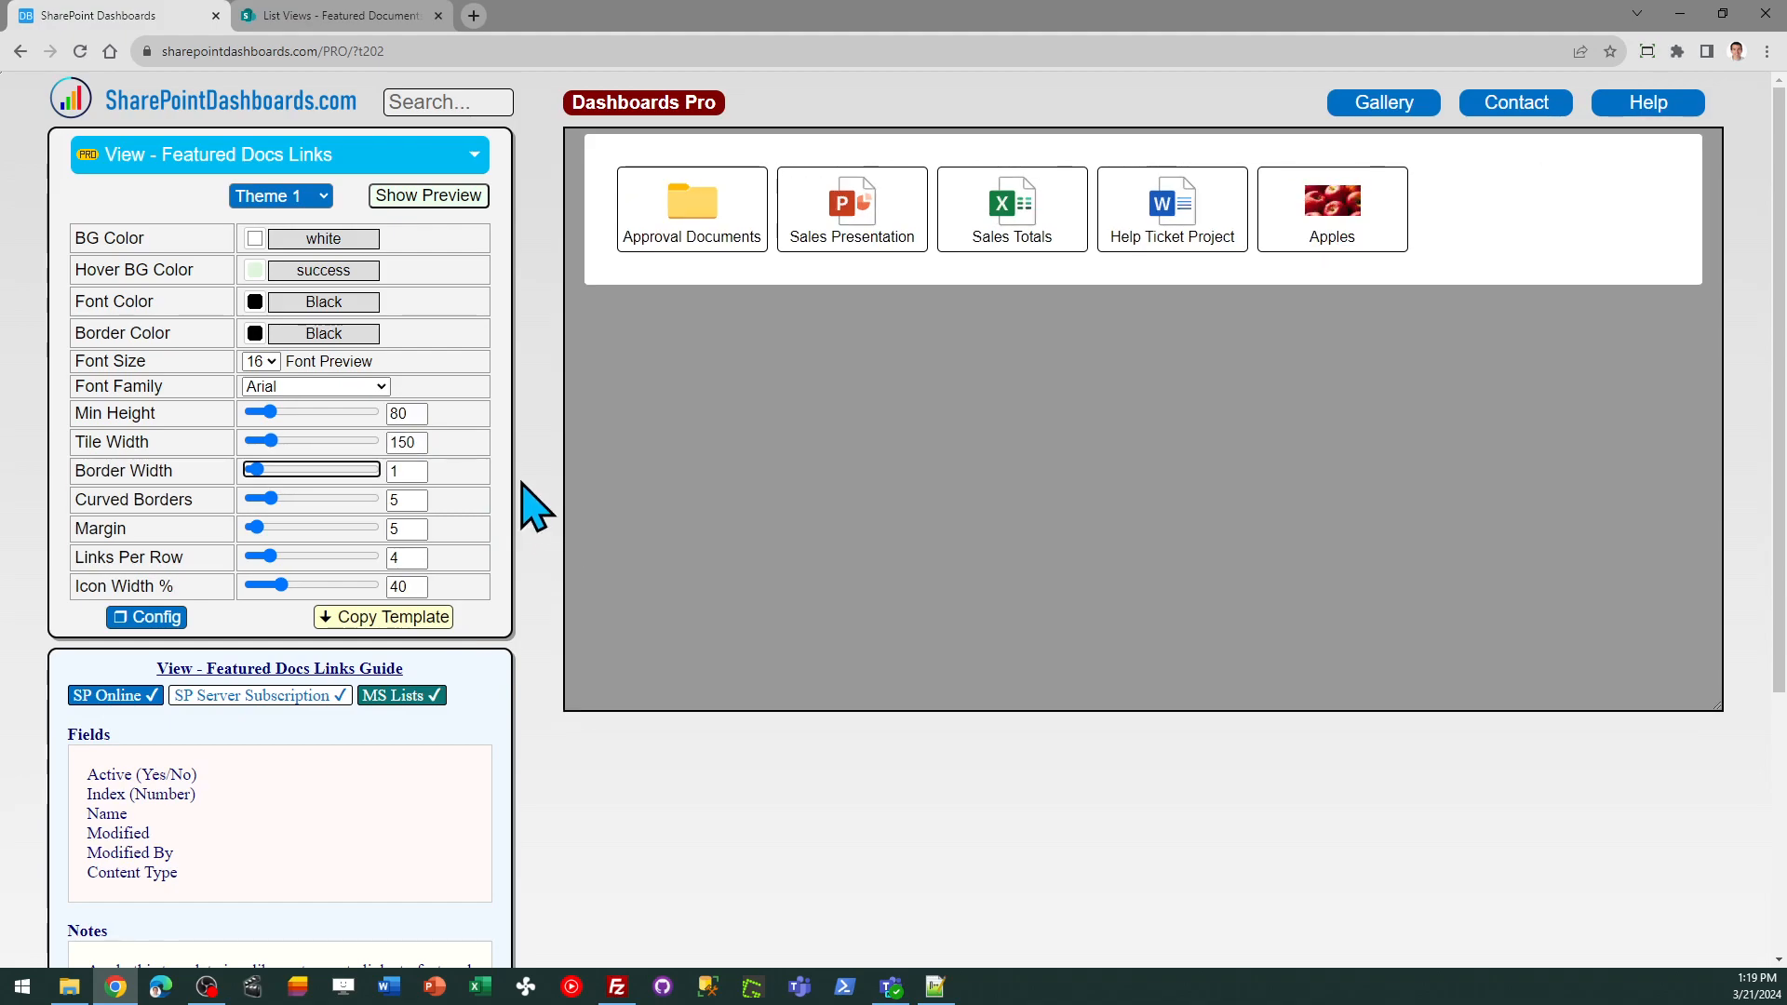
double_click(416, 410)
text(120)
key(Tab)
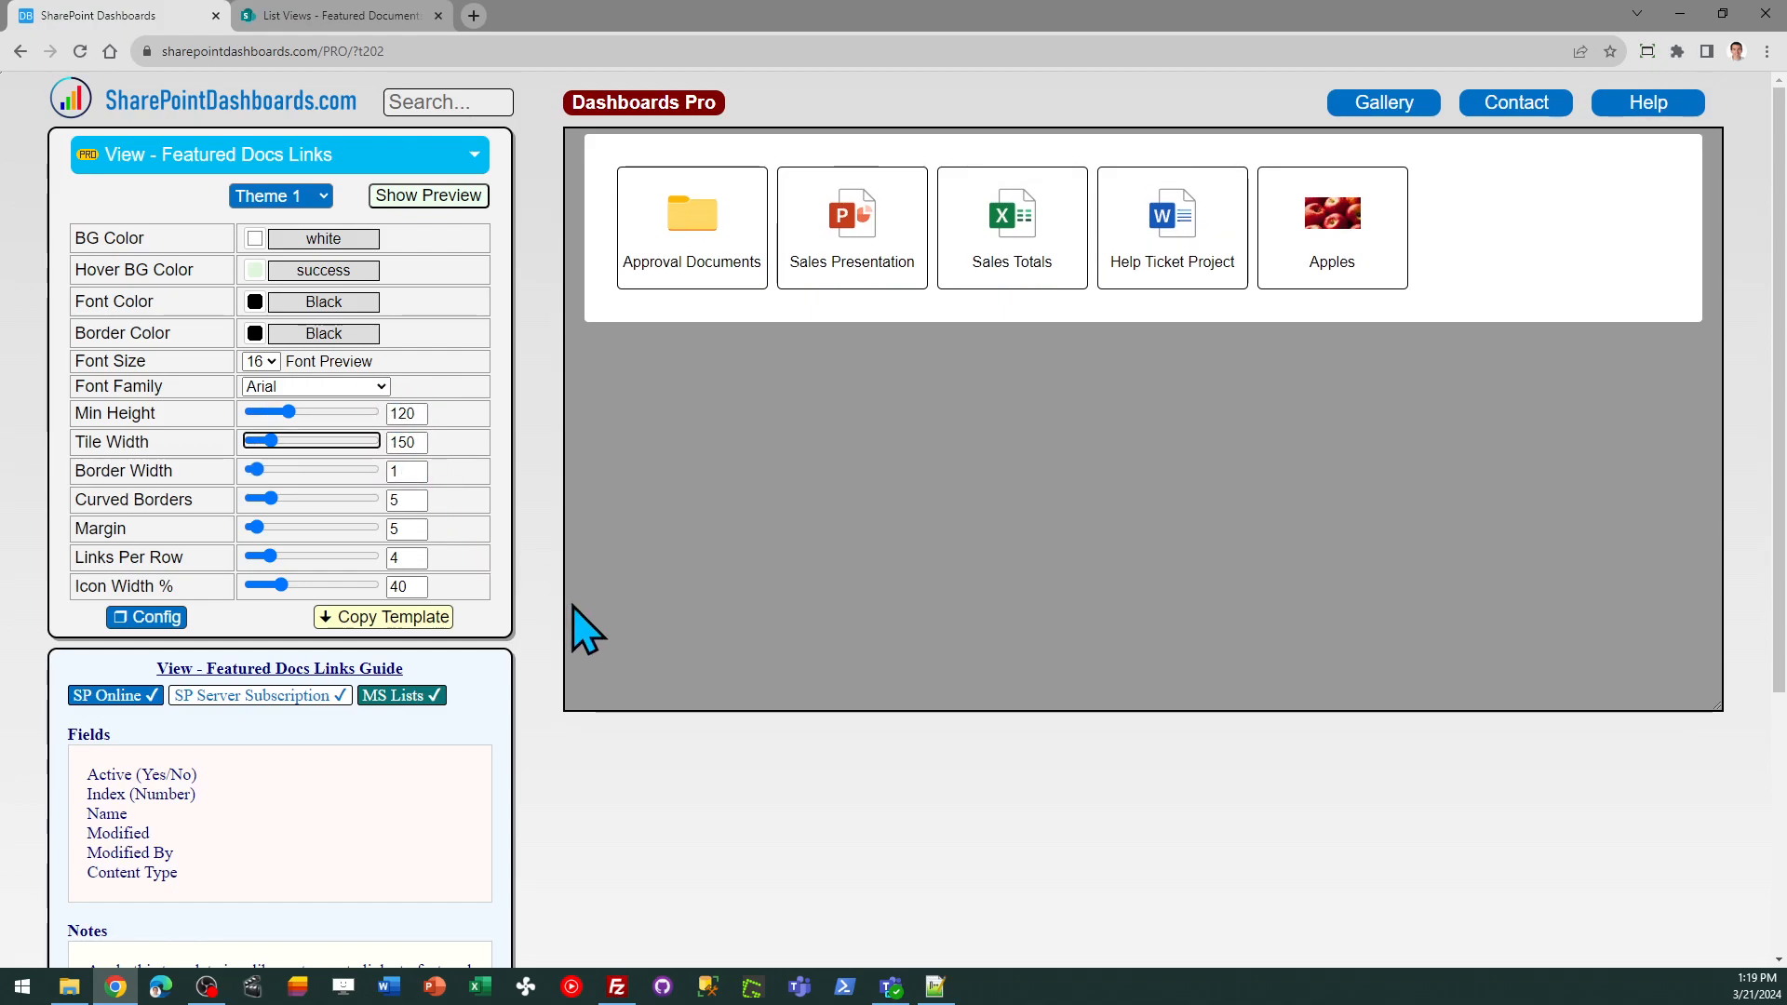
Set the template's background color to blue, hover background to blueLight and font color to White.
click(253, 241)
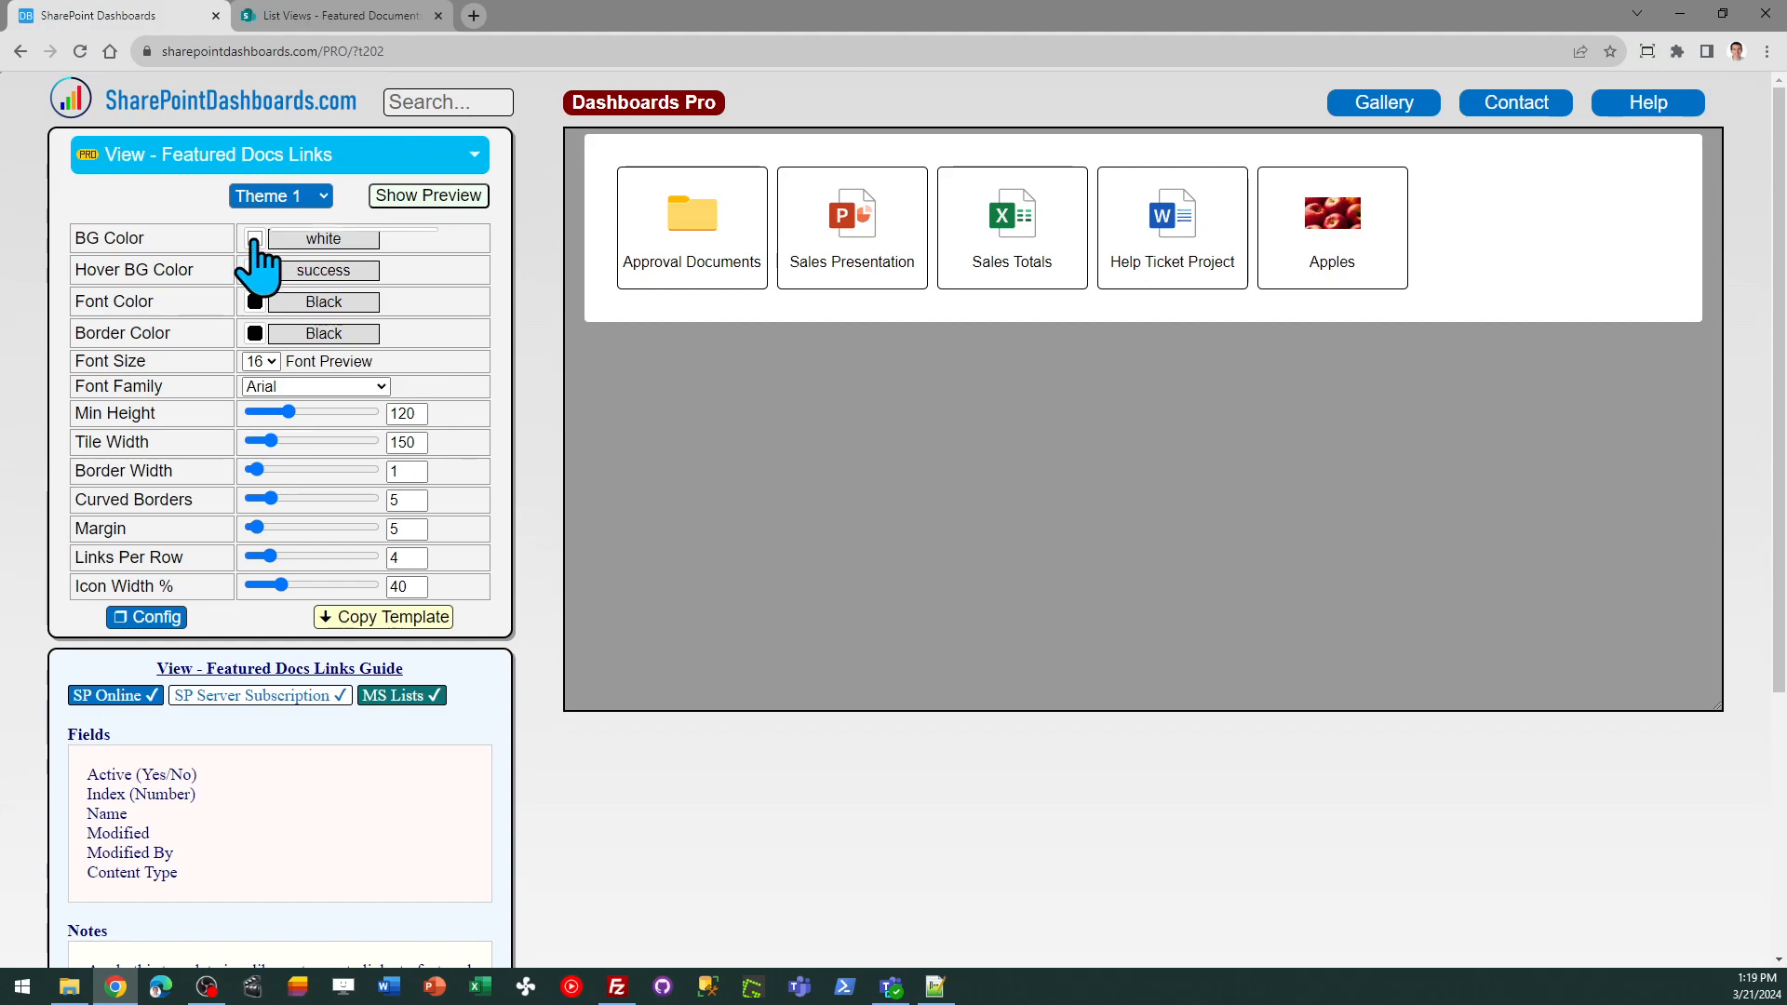
click(305, 277)
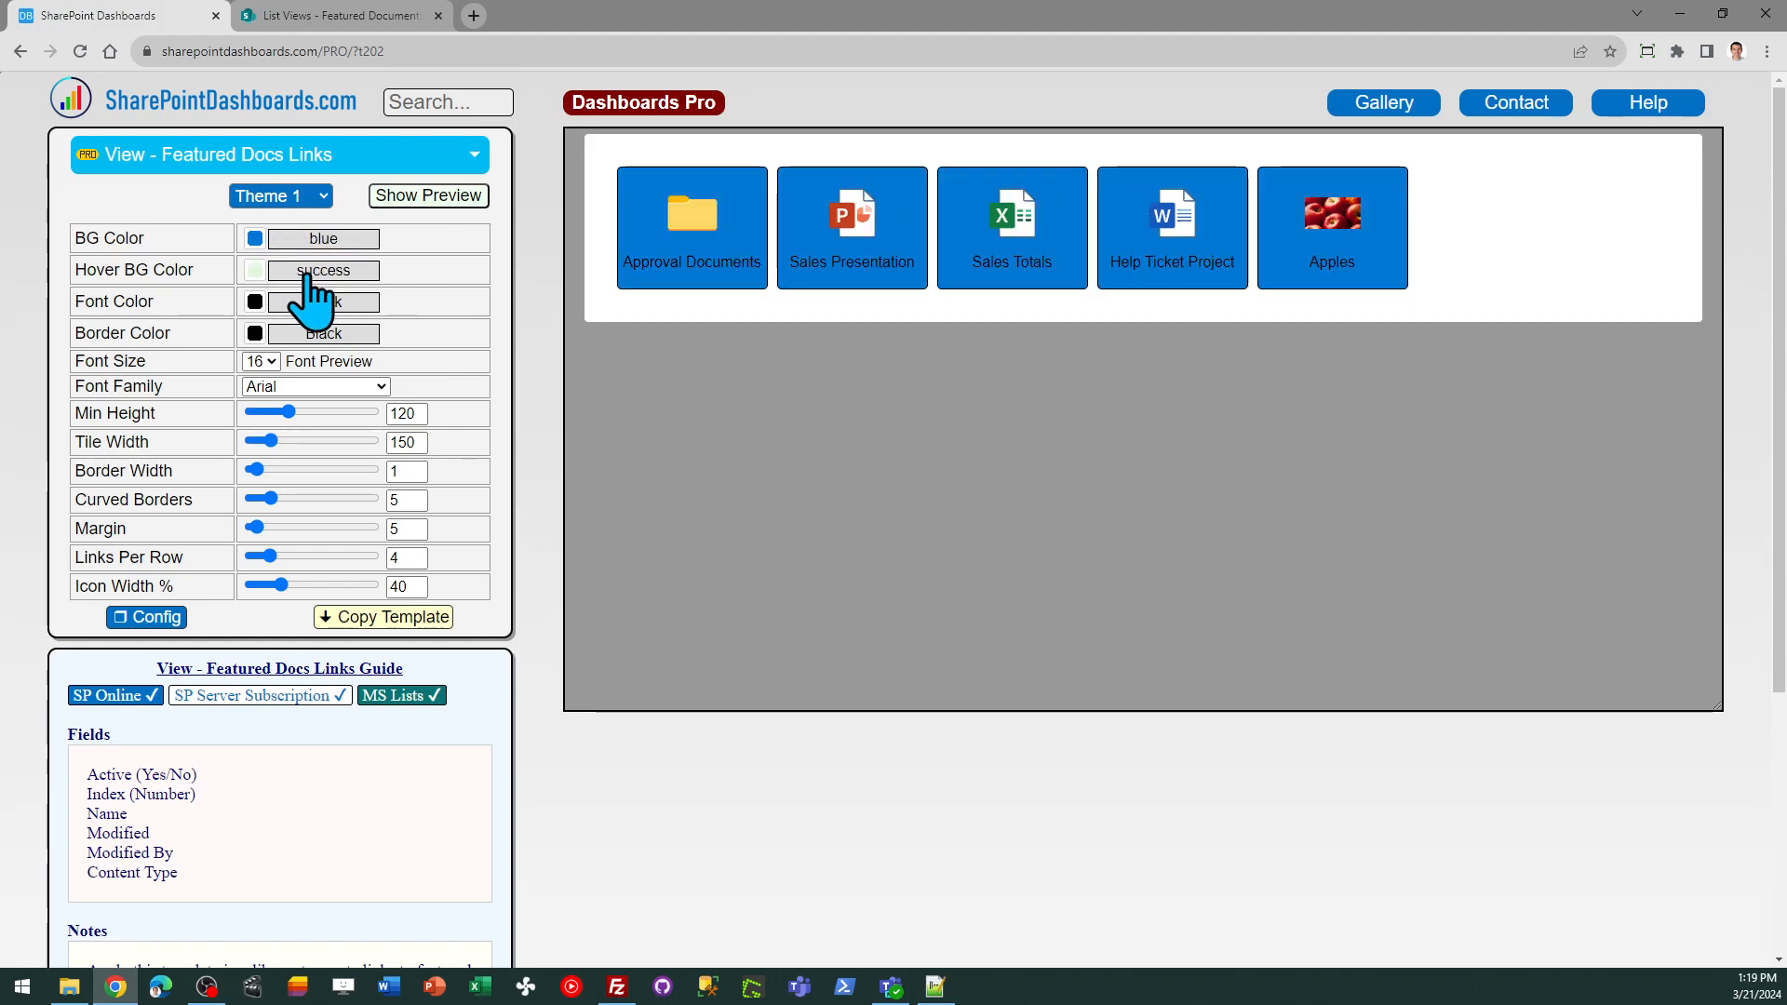
click(254, 273)
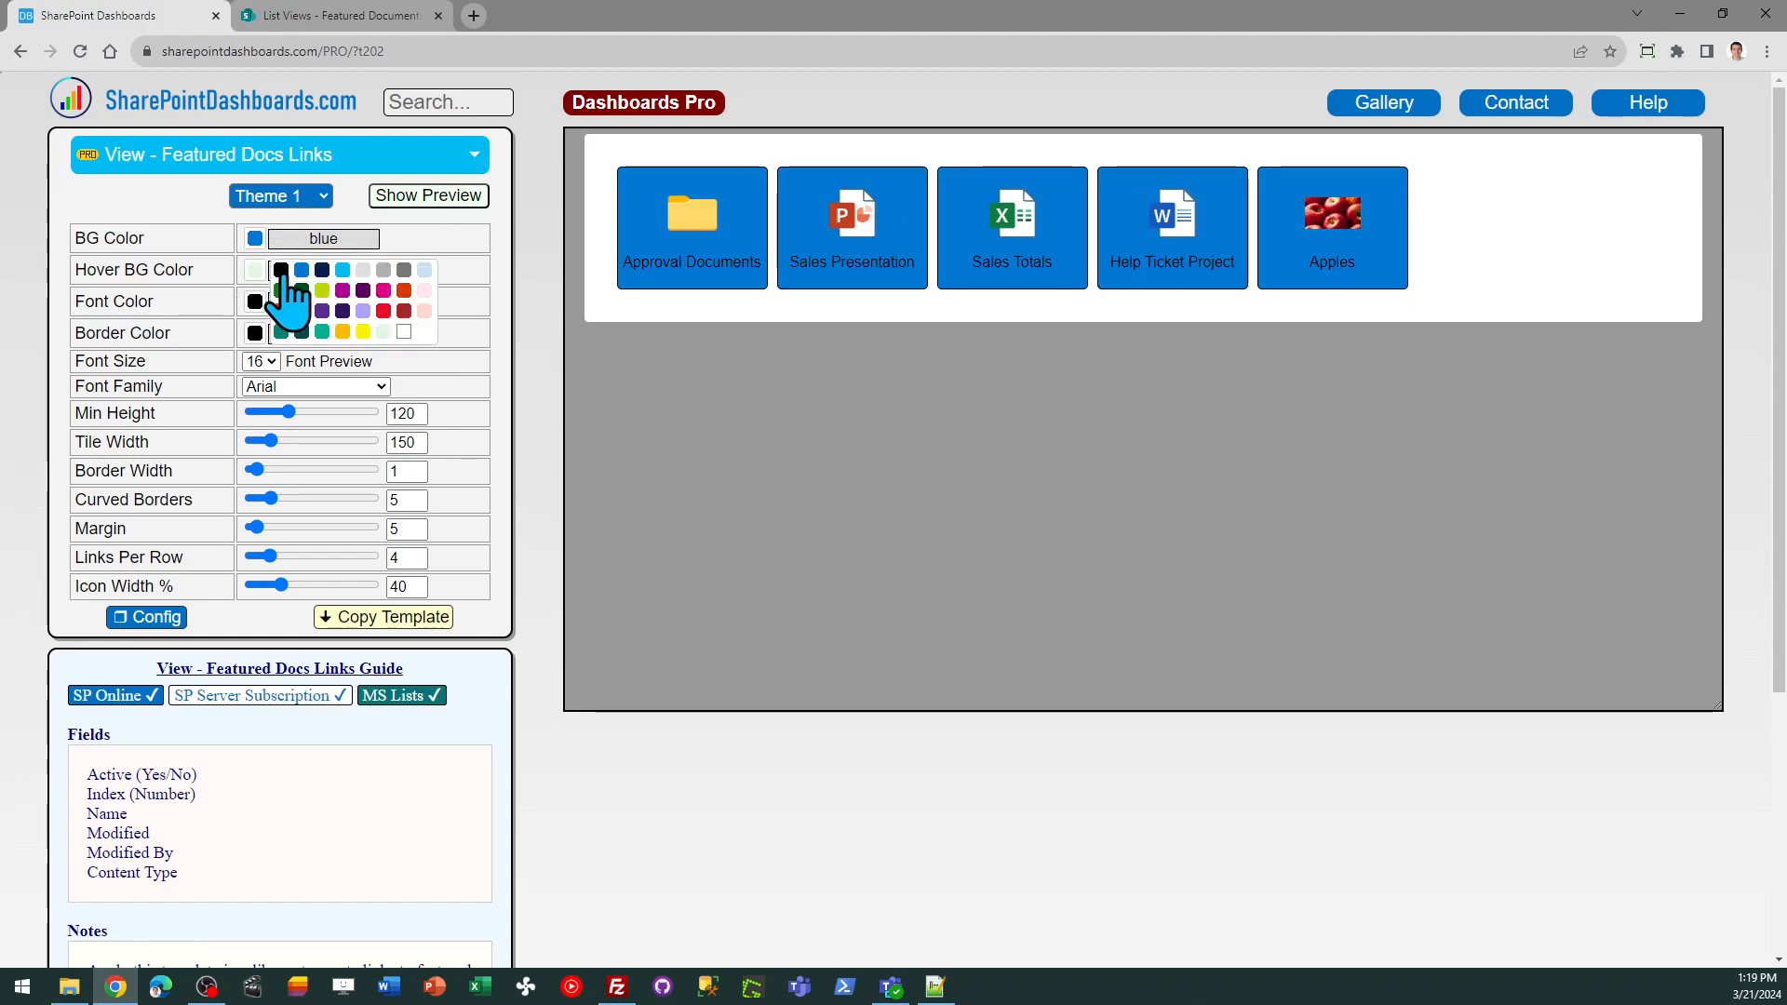
click(348, 275)
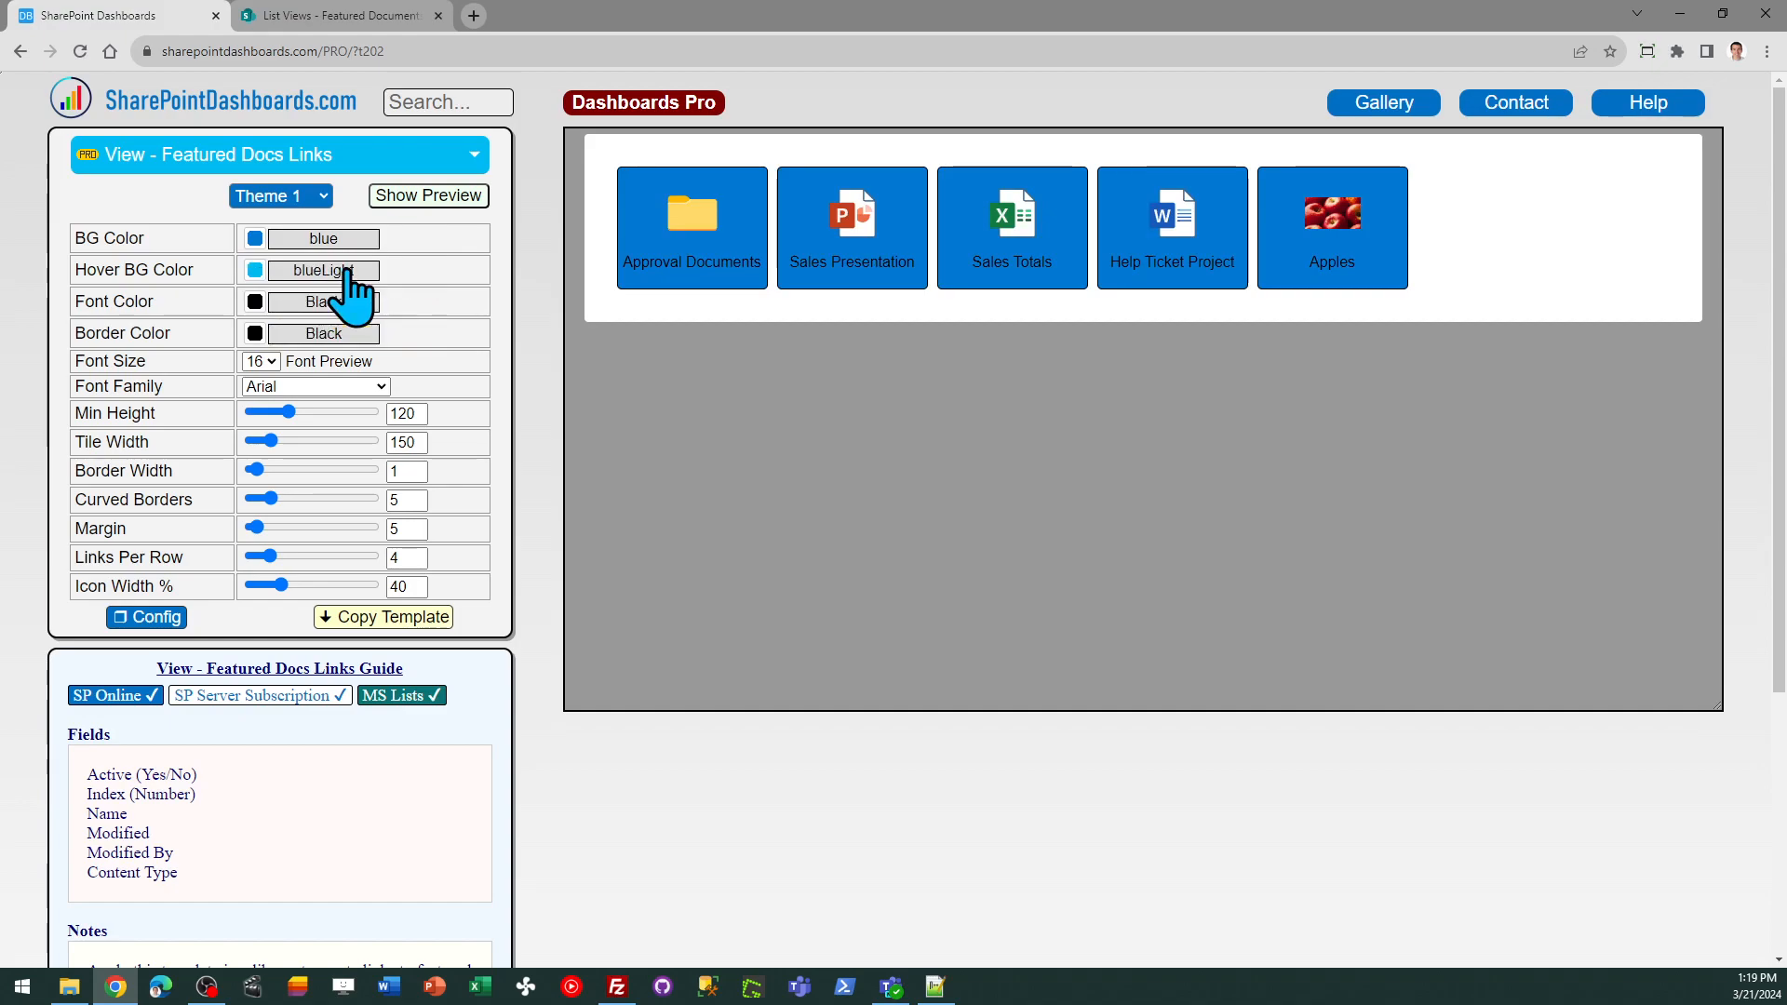
click(255, 301)
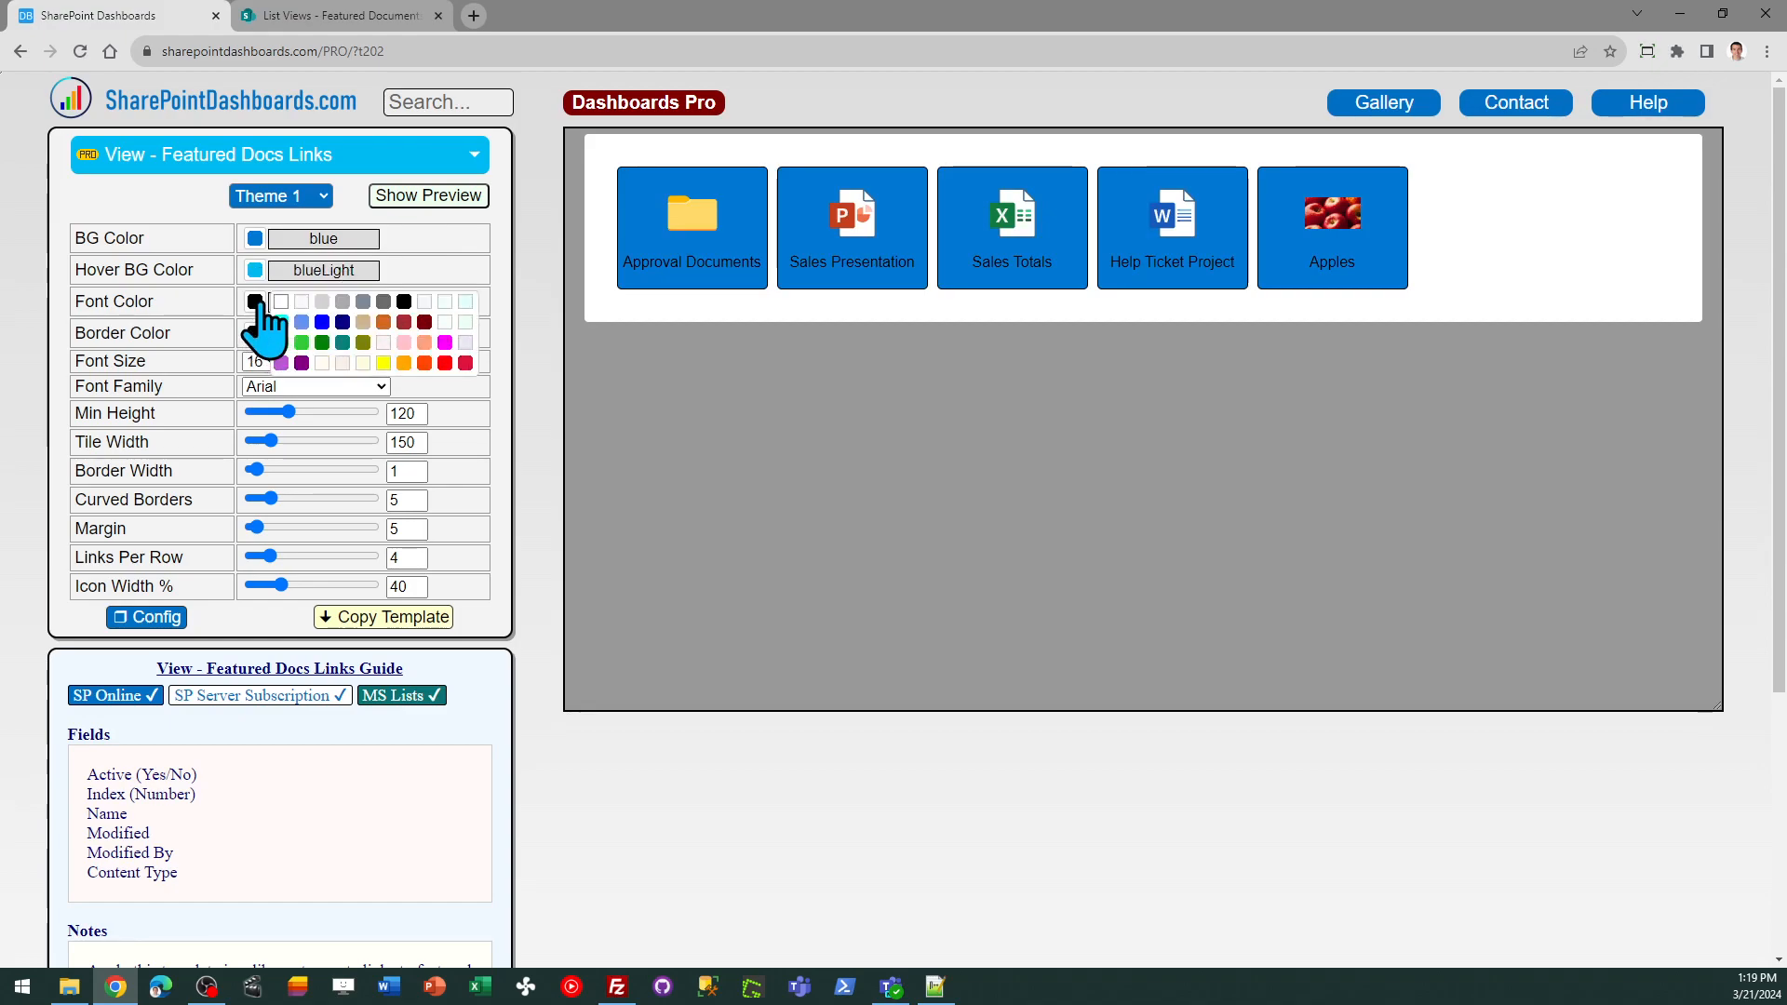
click(281, 303)
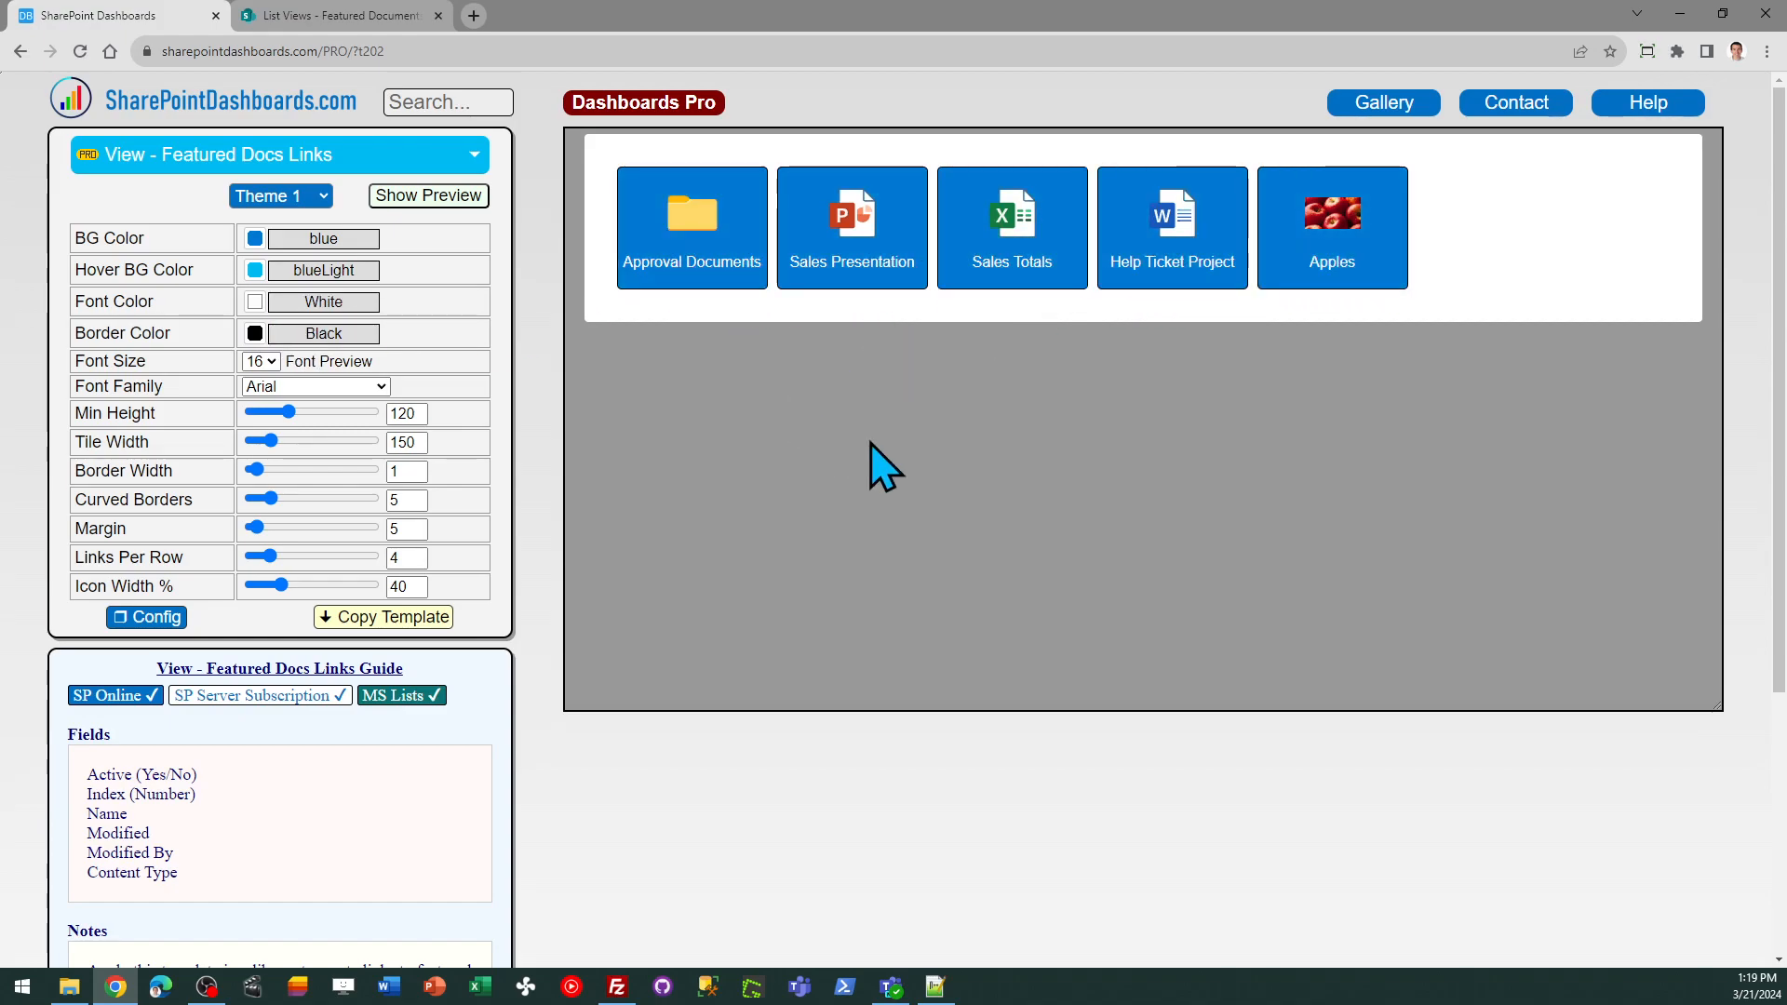
Copy the customized template, replace the Featured Docs Links view's formatting JSON in SharePoint with it, save, and close the formatting pane.
click(391, 617)
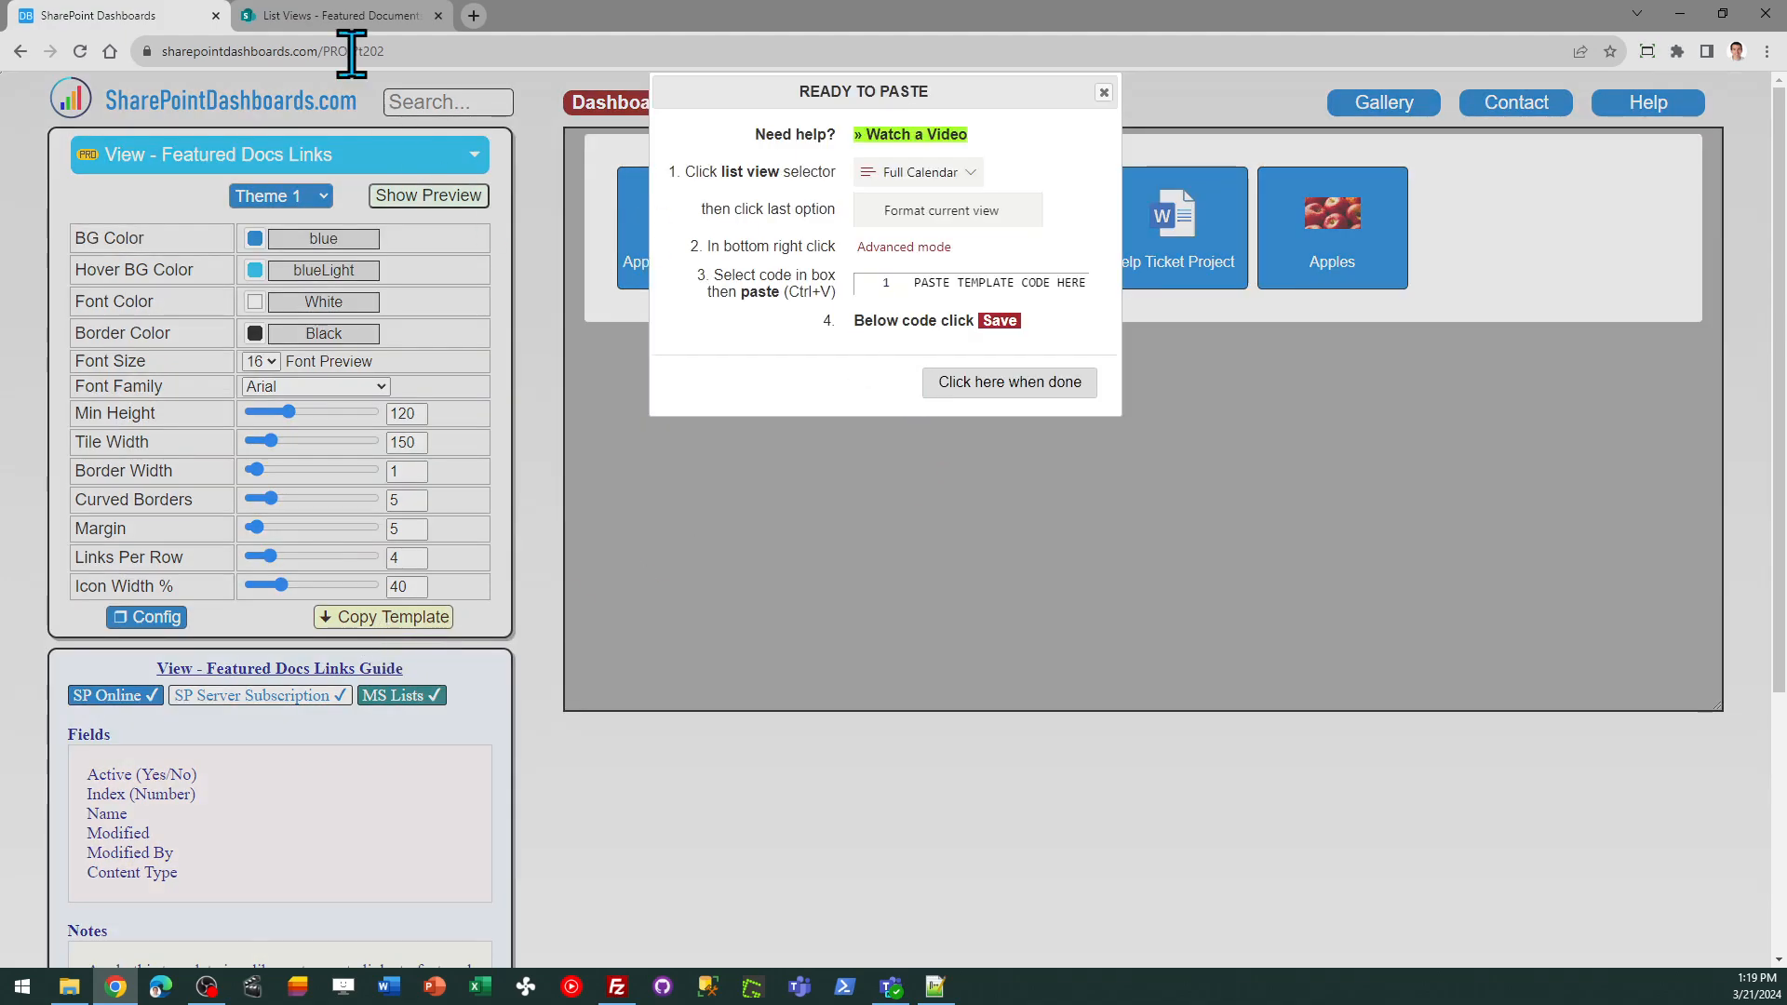
click(307, 14)
click(1438, 610)
key(ctrl+a)
key(ctrl+v)
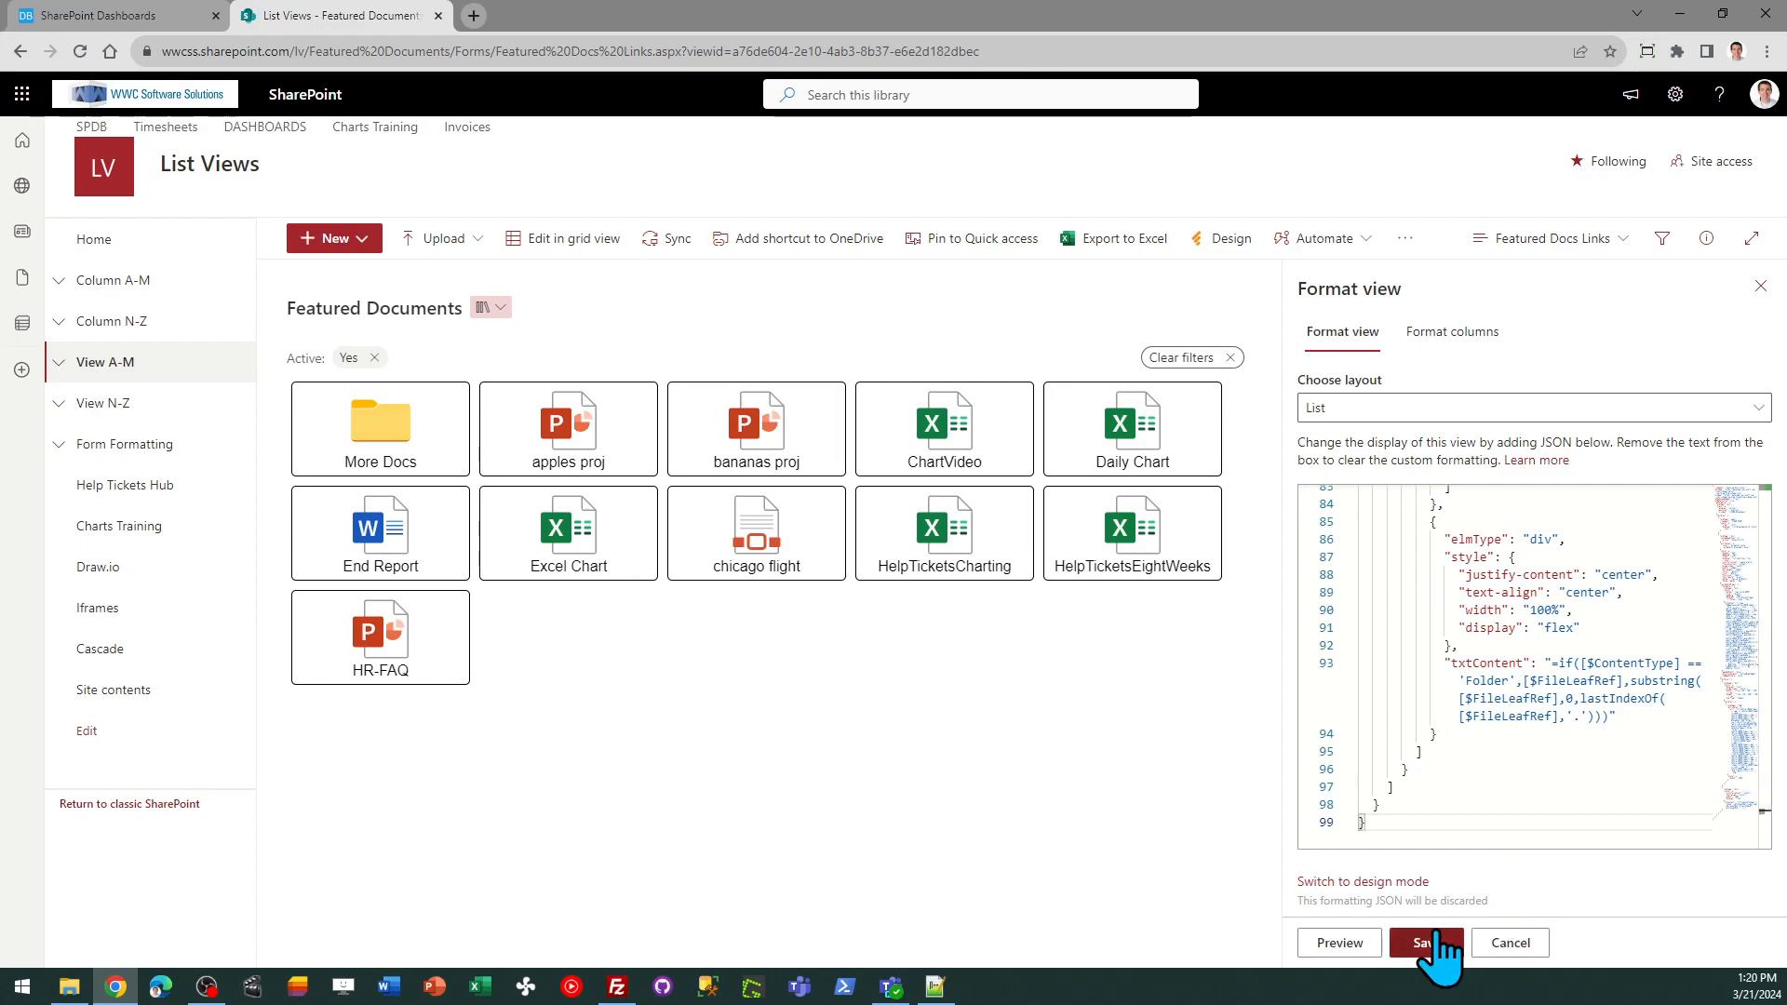
click(1441, 943)
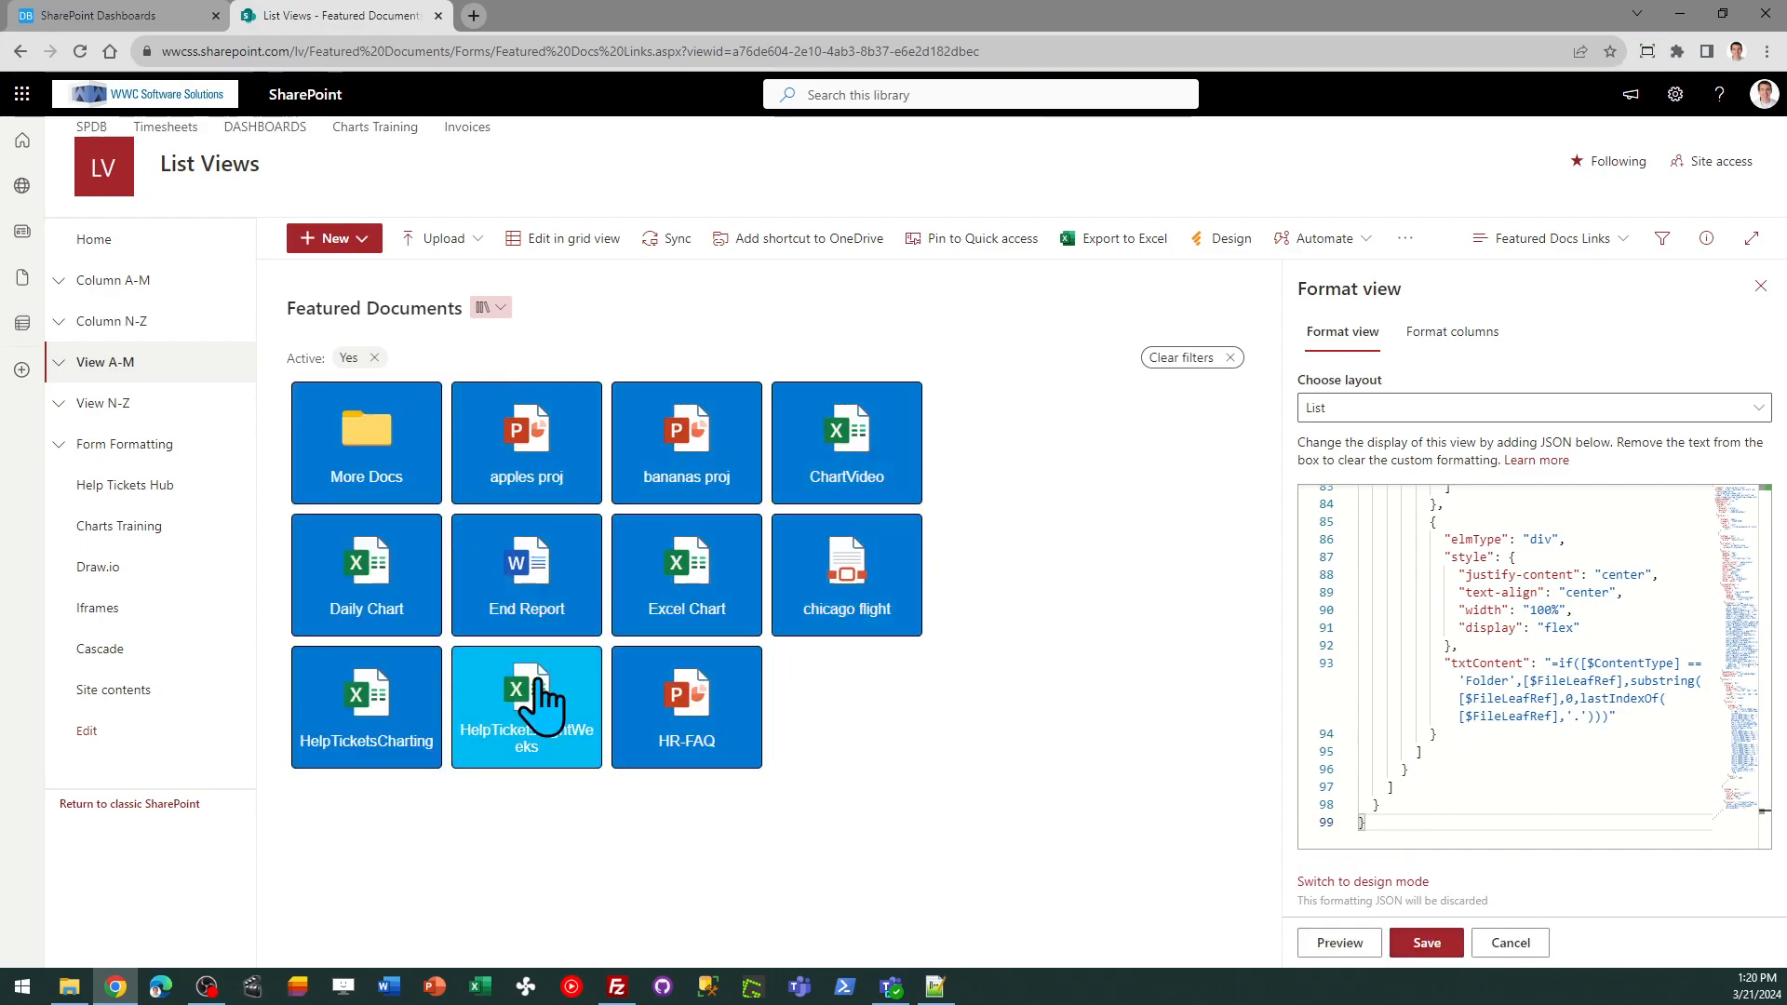
click(1760, 287)
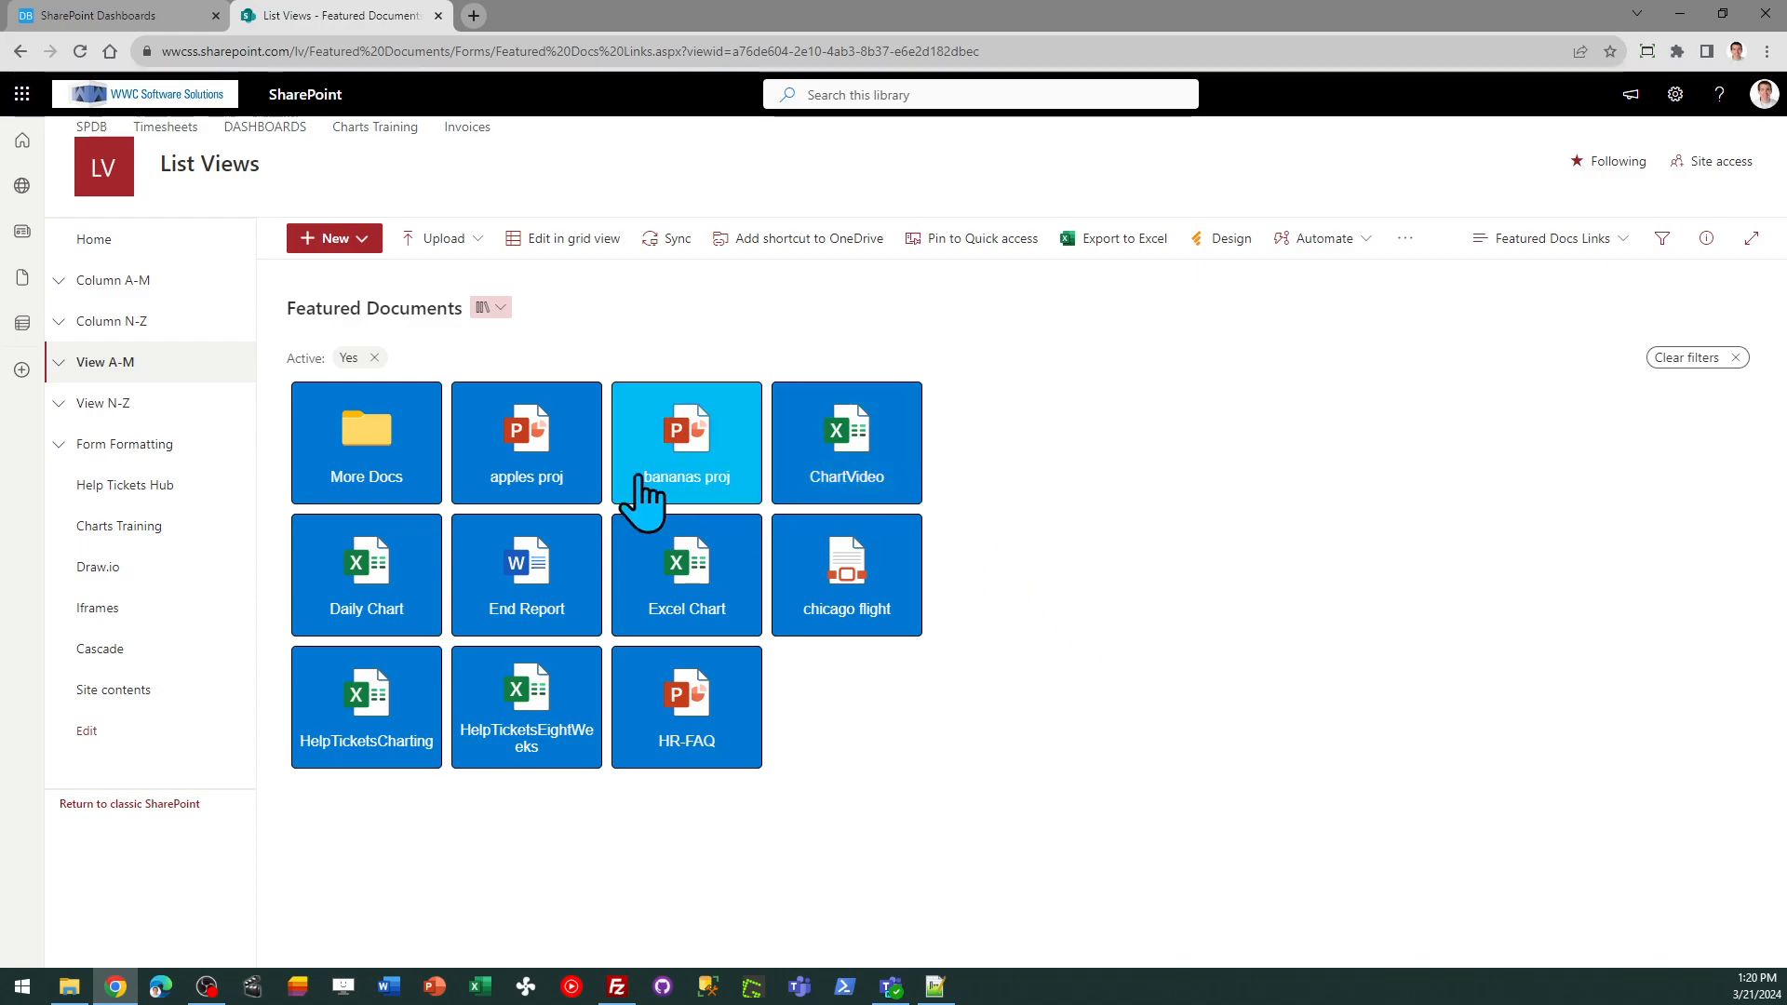
Open the site's home page for editing and delete its existing Featured Documents web part.
click(94, 239)
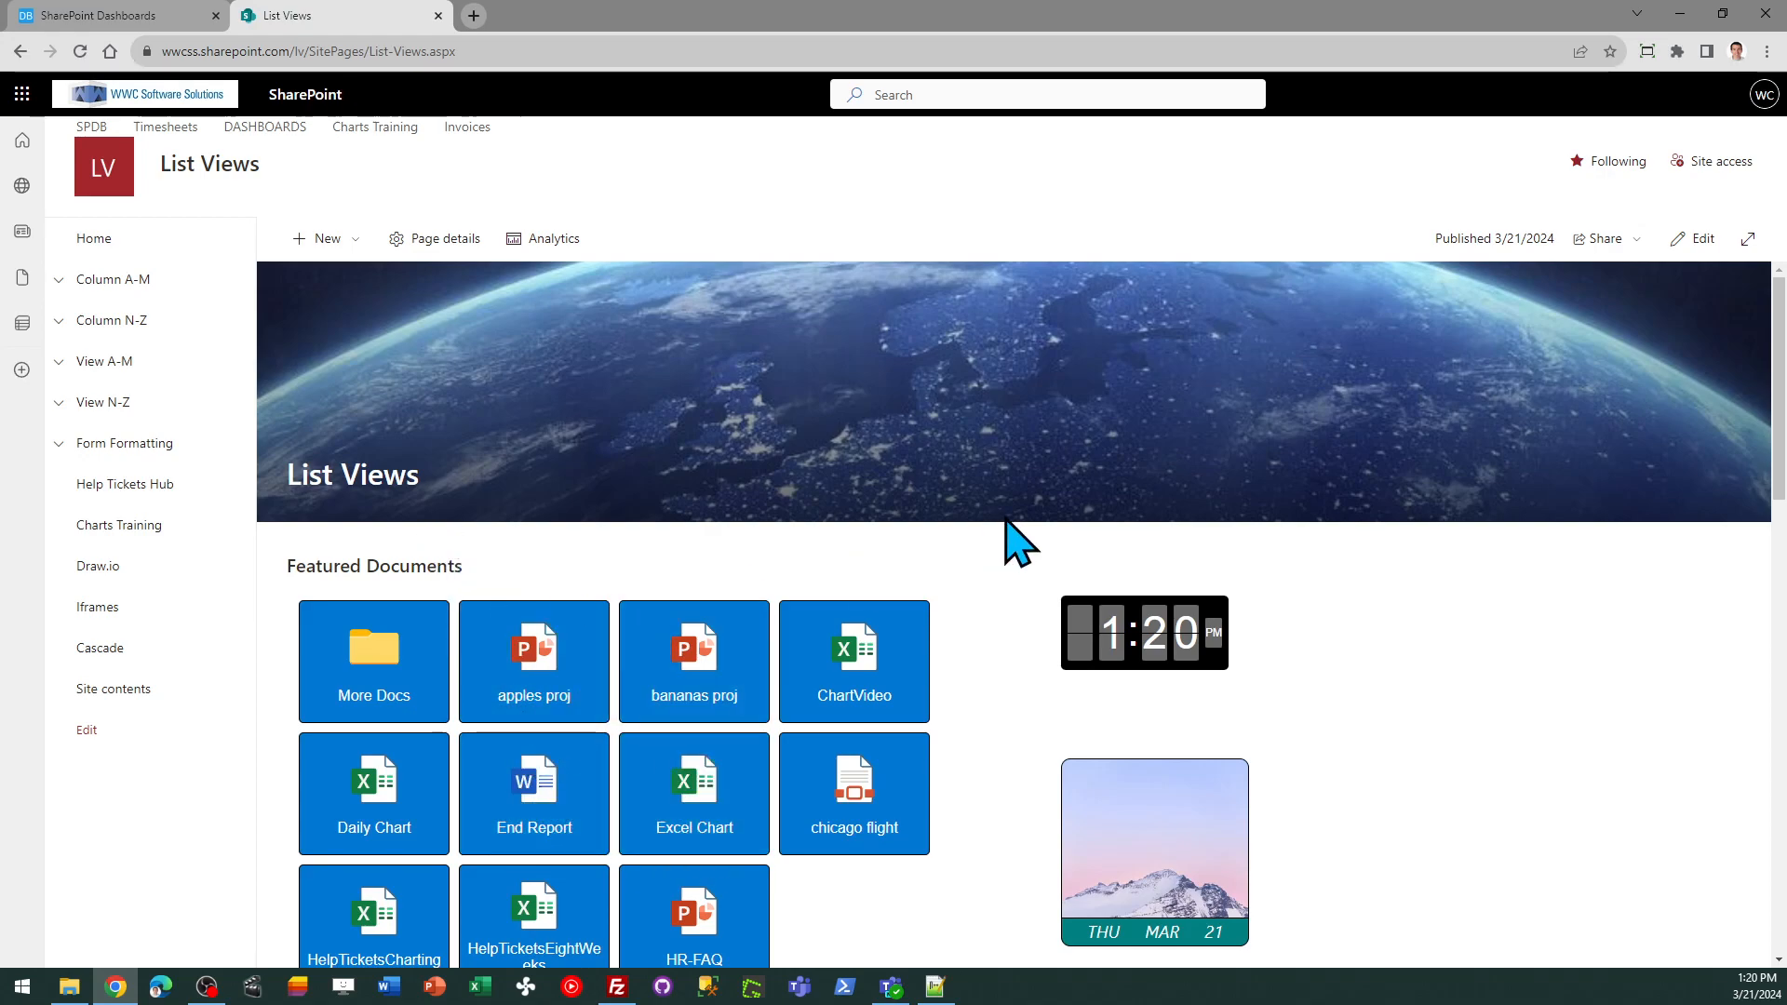
click(1700, 240)
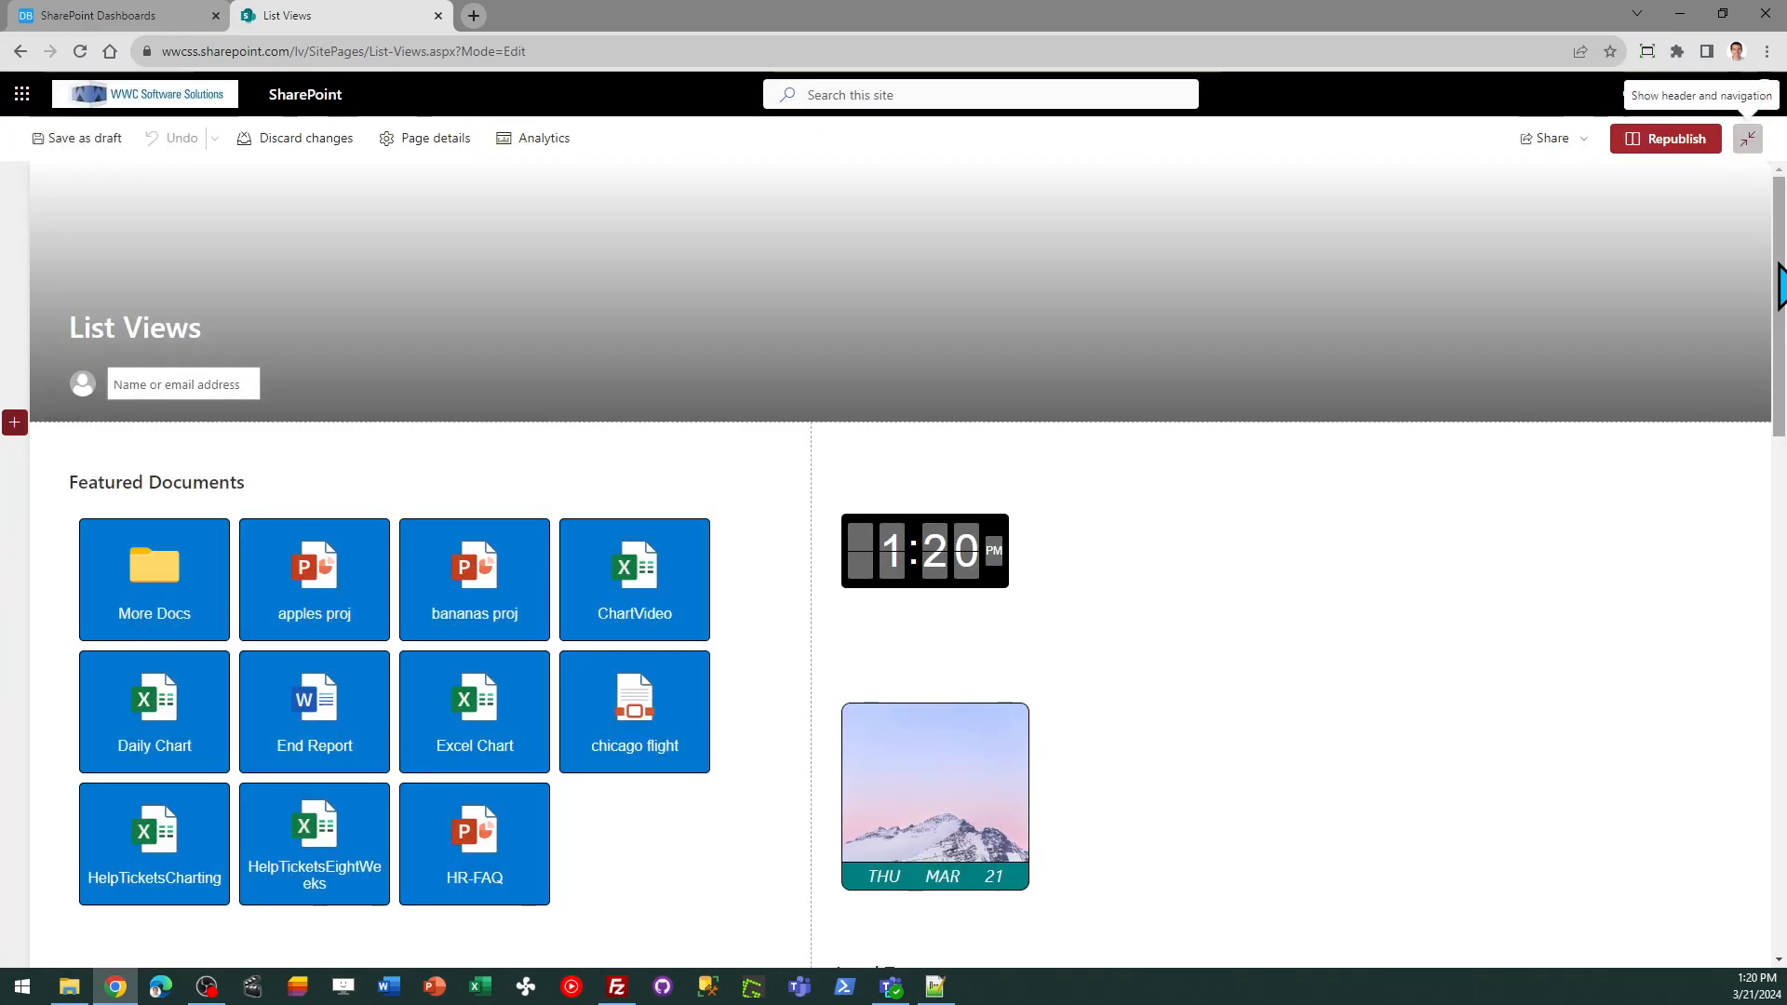
click(305, 478)
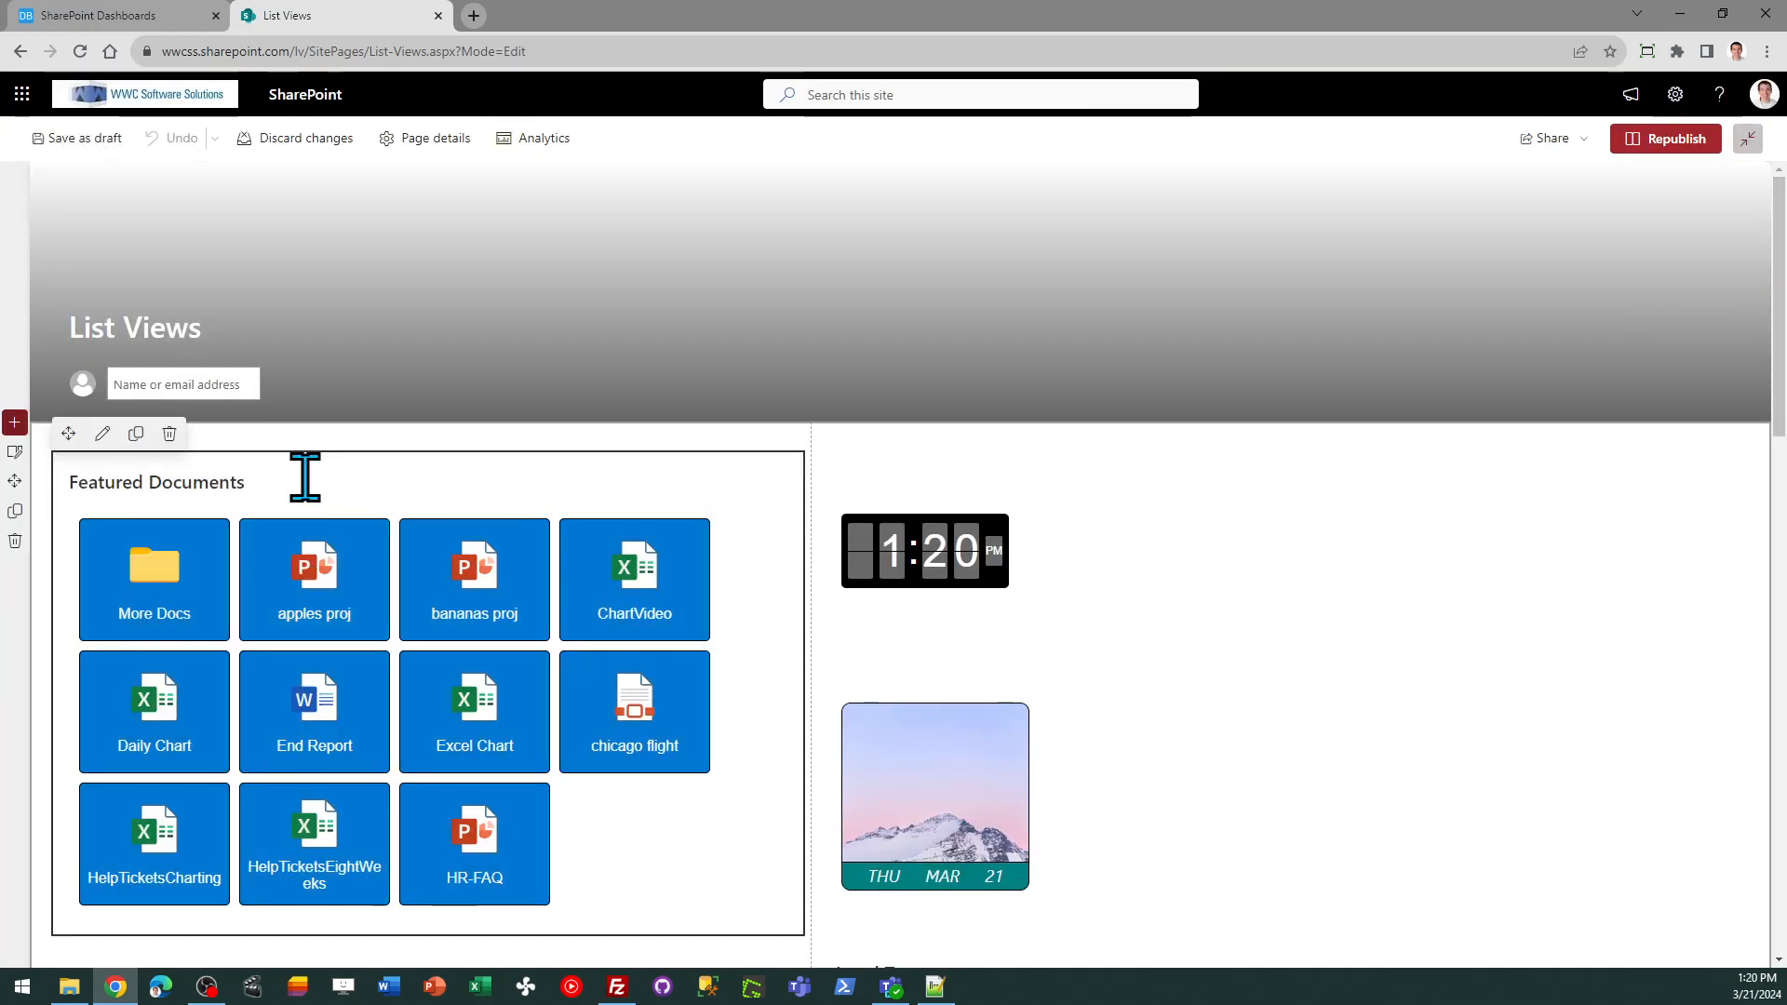
click(168, 435)
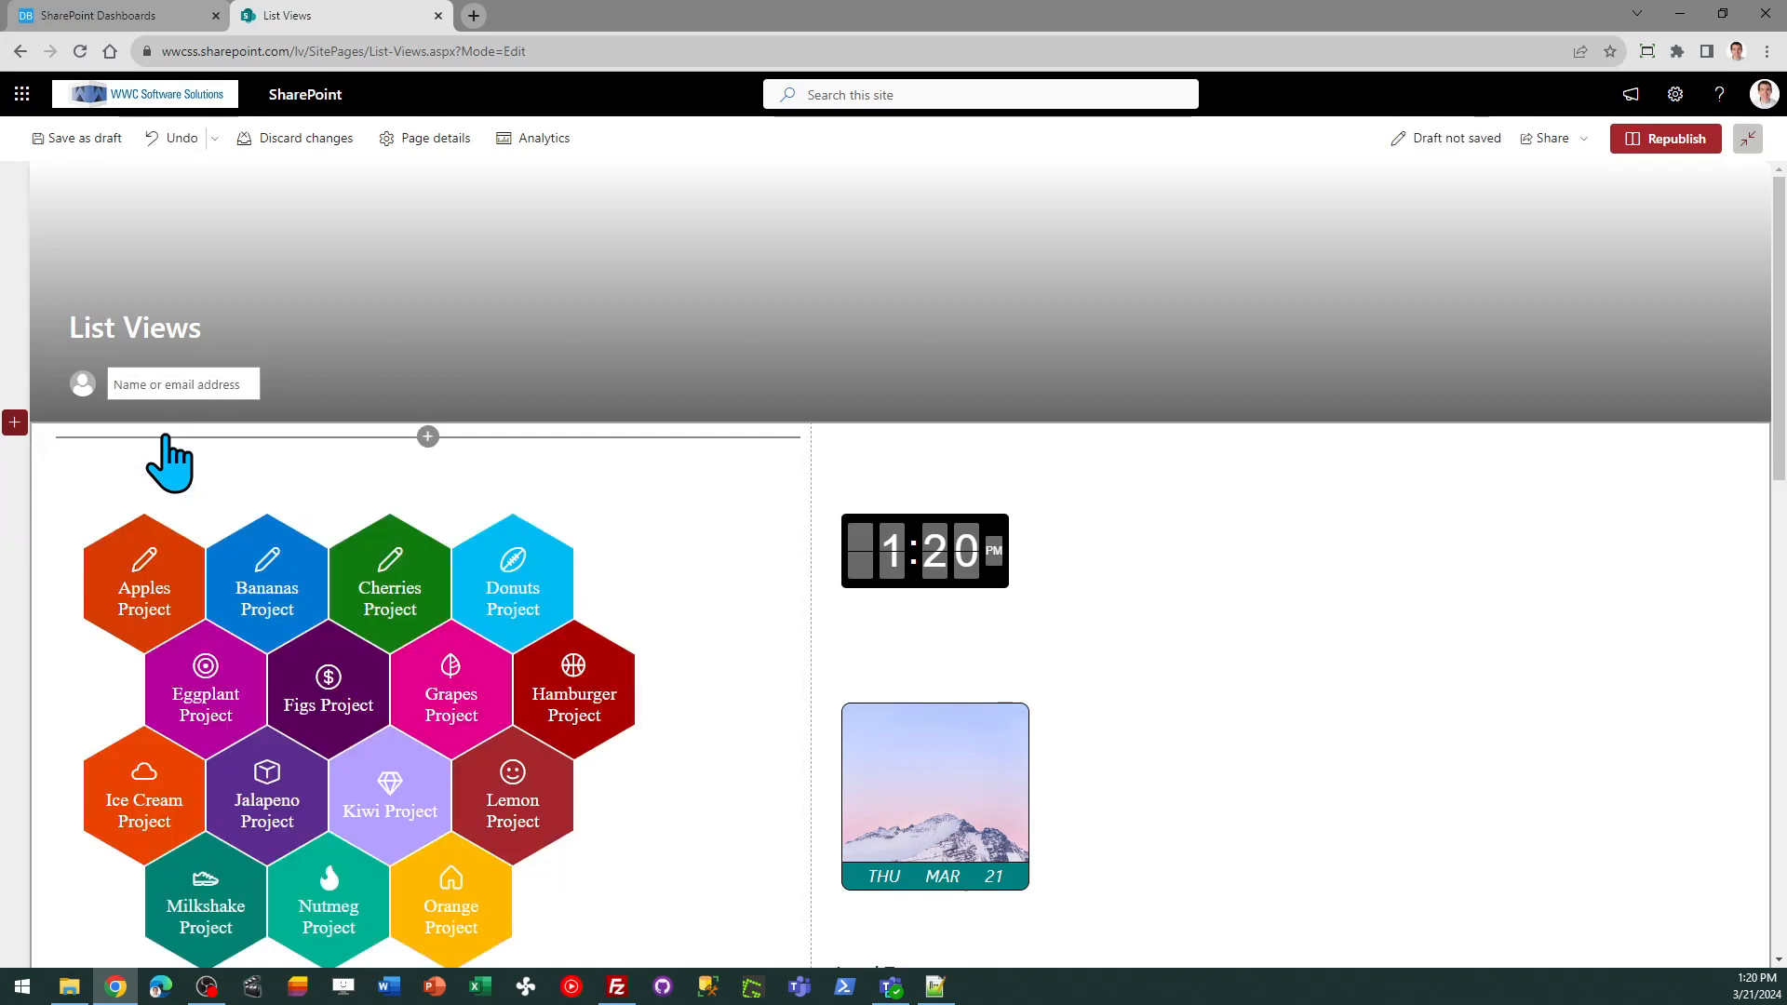
Add a Document library web part above the hexagon project links and select the Featured Documents library for it.
click(427, 435)
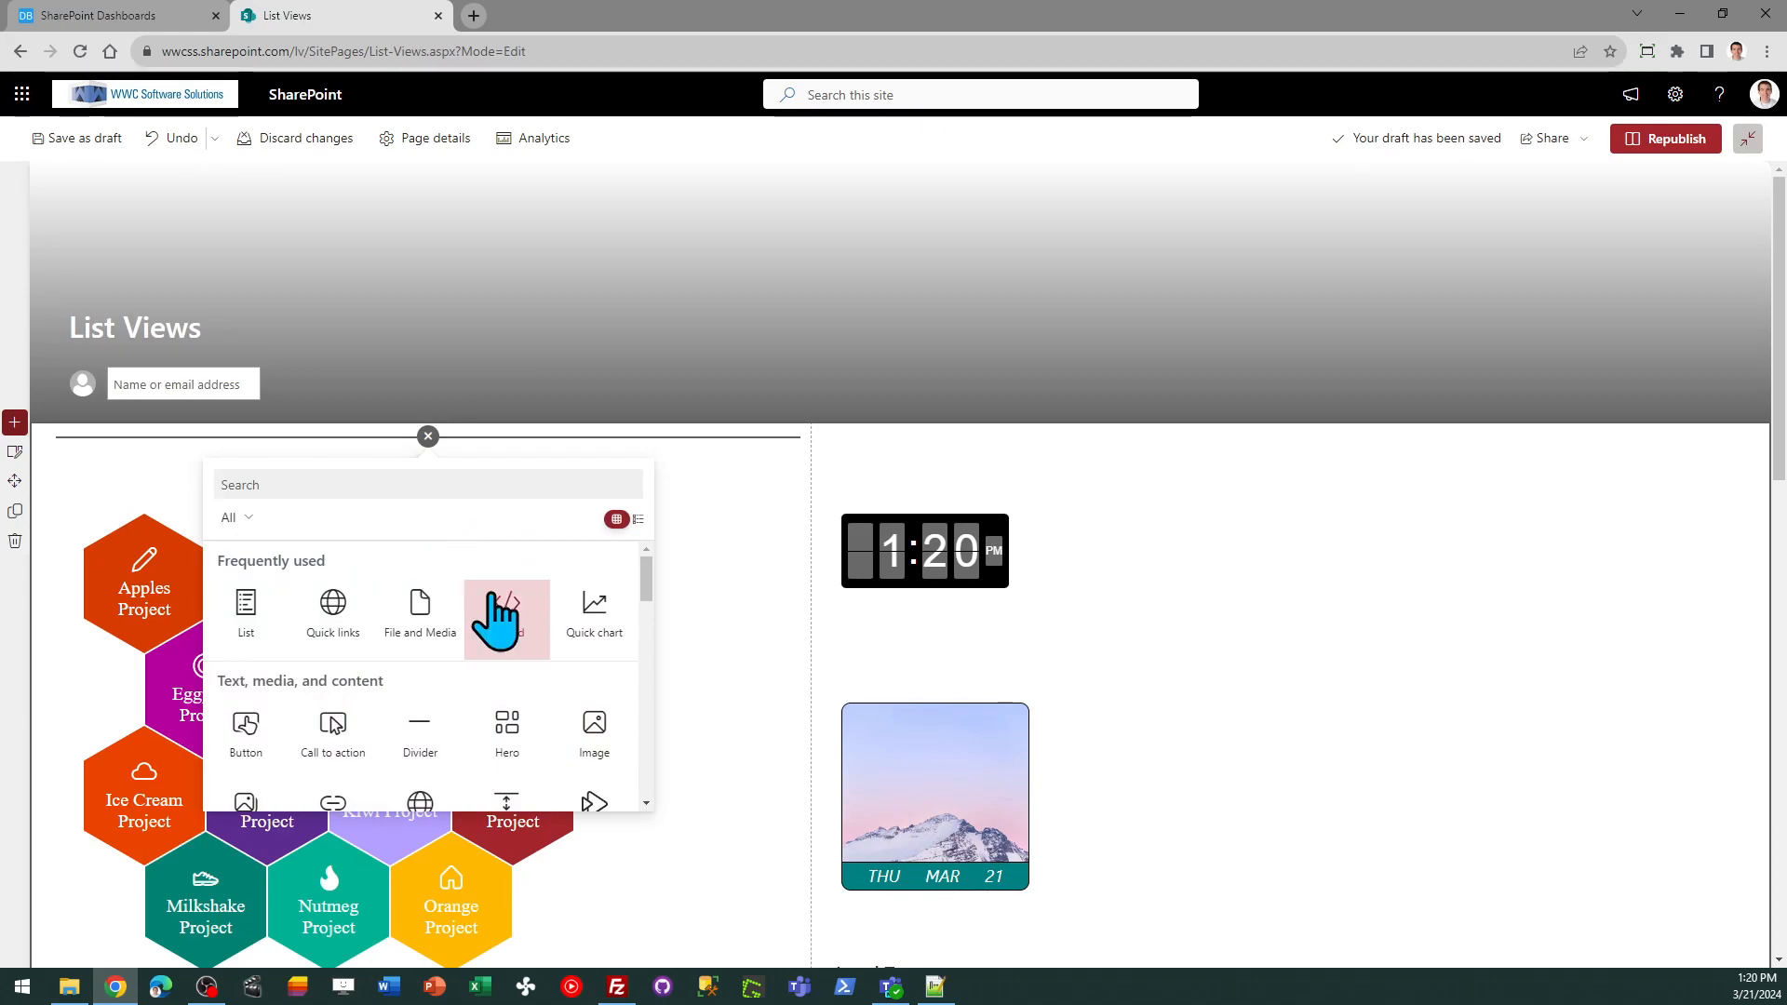
click(646, 804)
click(646, 804)
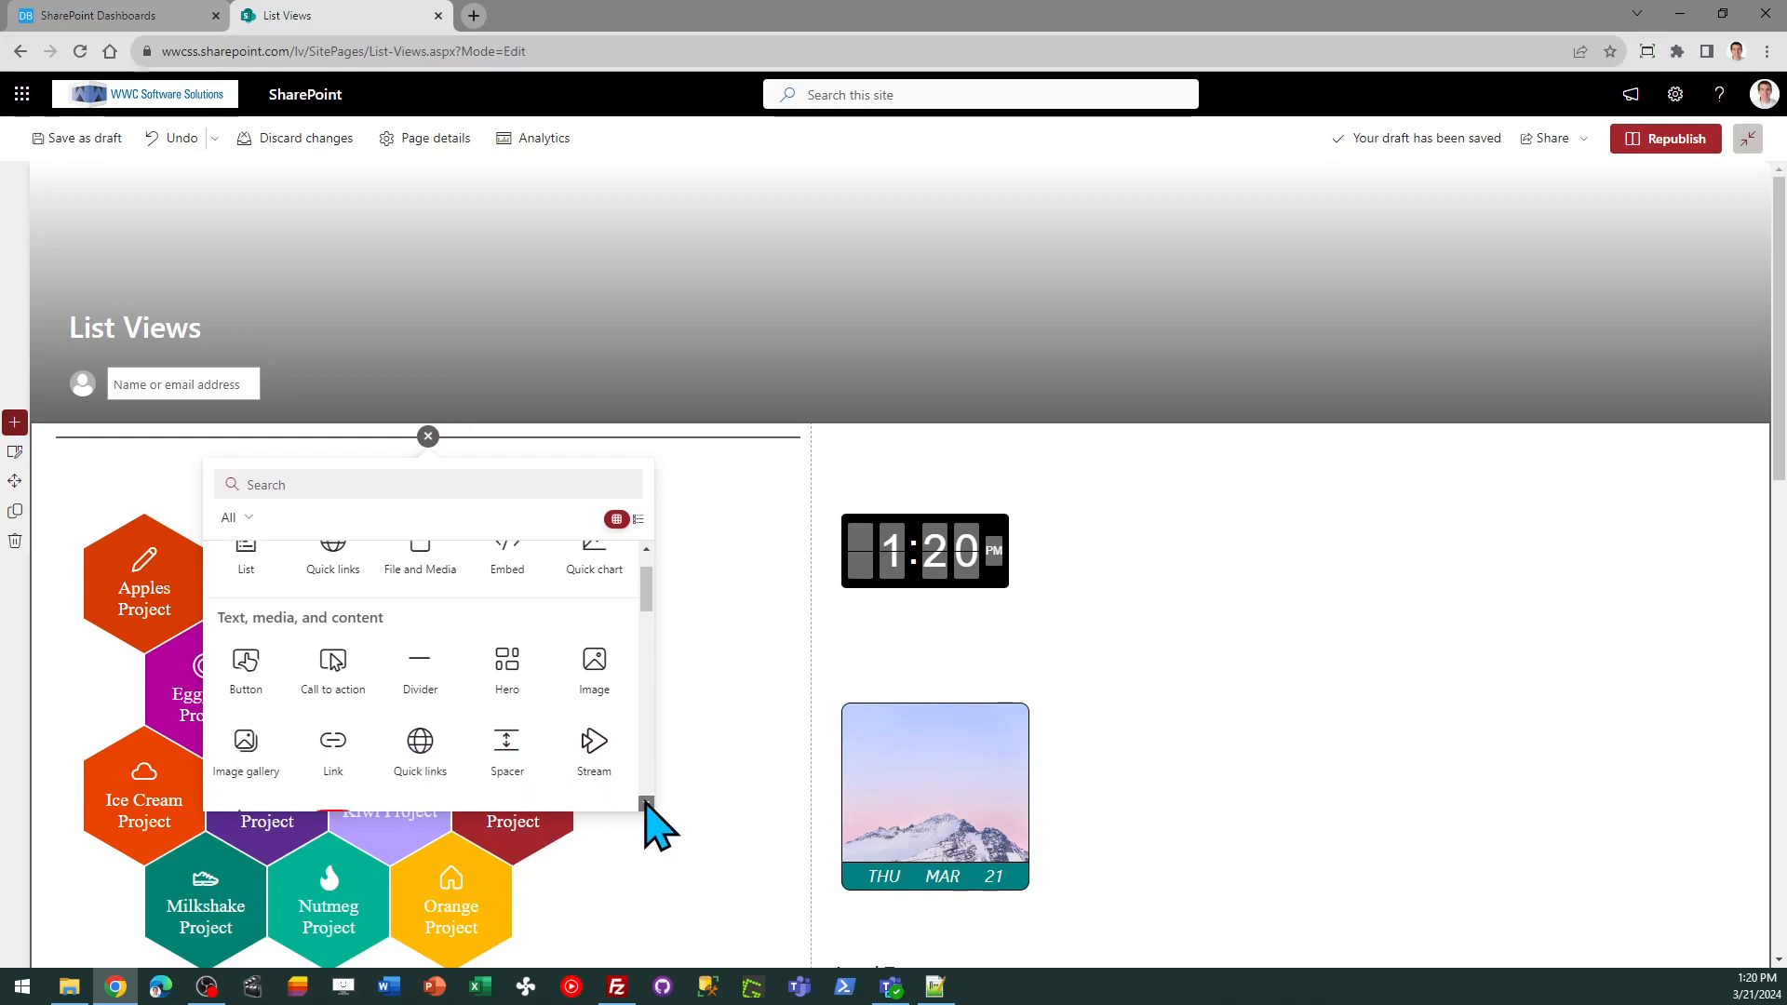
click(646, 805)
click(646, 804)
click(646, 804)
click(645, 804)
click(646, 804)
click(646, 804)
click(646, 805)
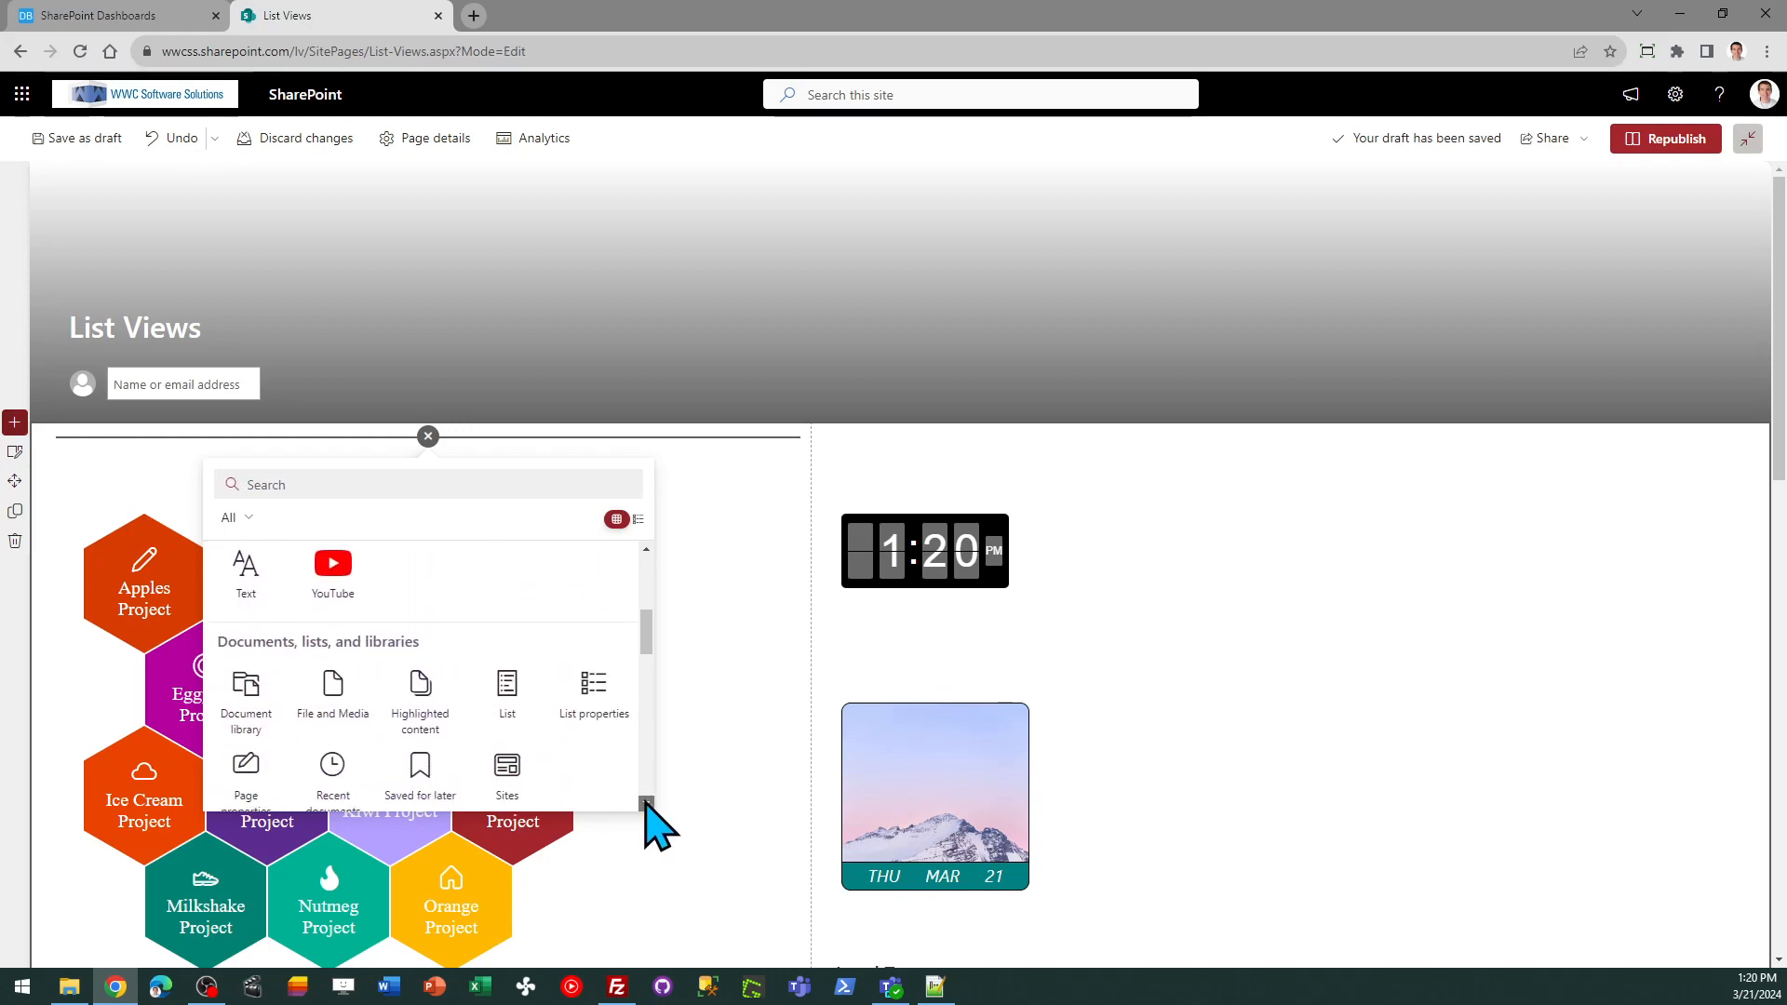
click(248, 686)
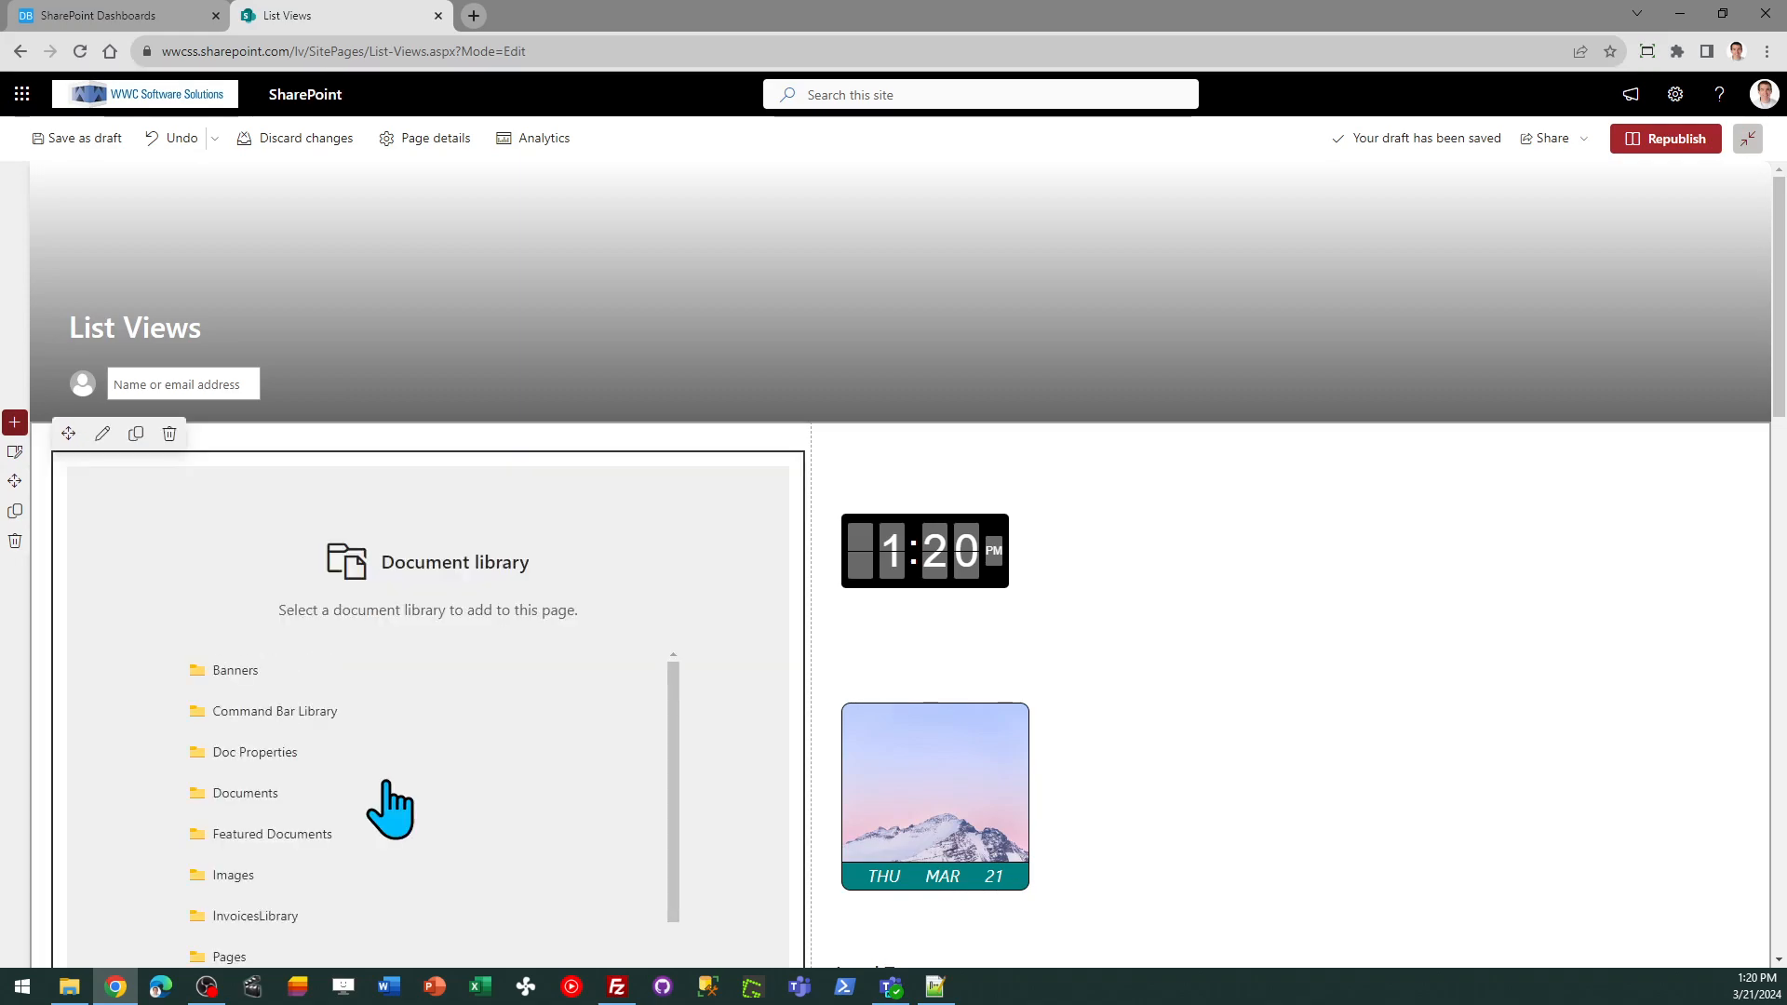
click(279, 836)
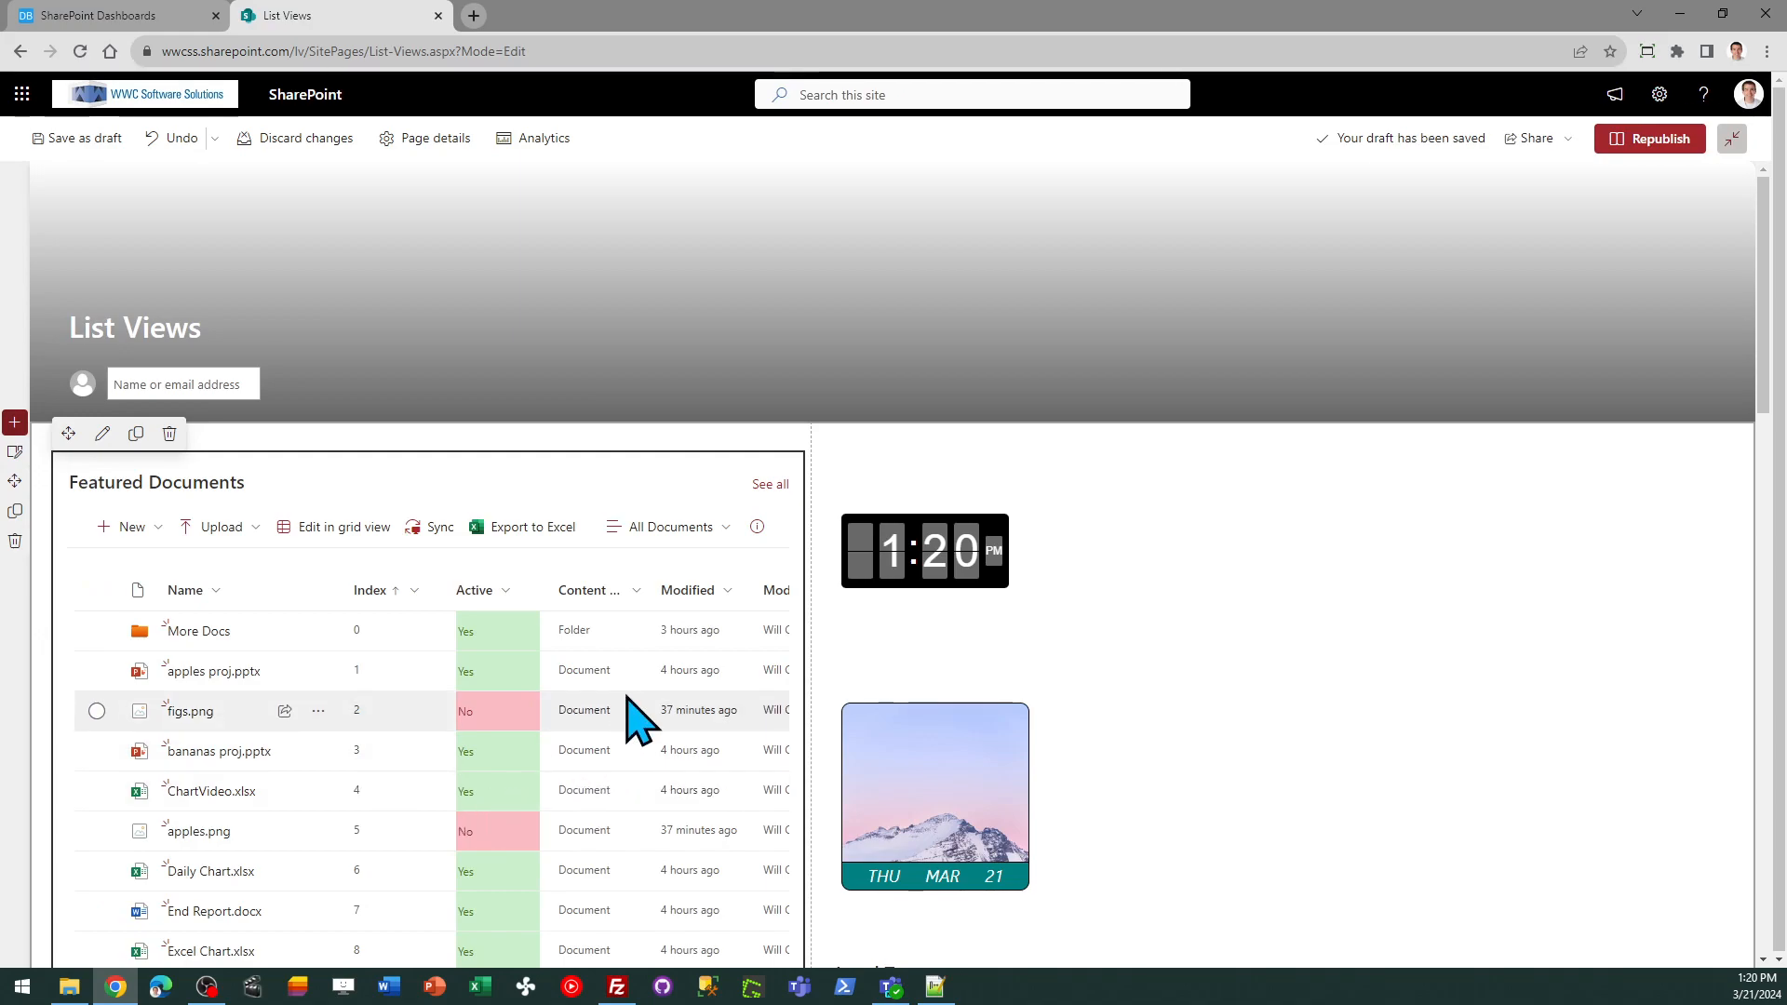
Set the web part to the Featured Docs Links view with the command bar and "See all" button hidden, and republish the page.
click(102, 434)
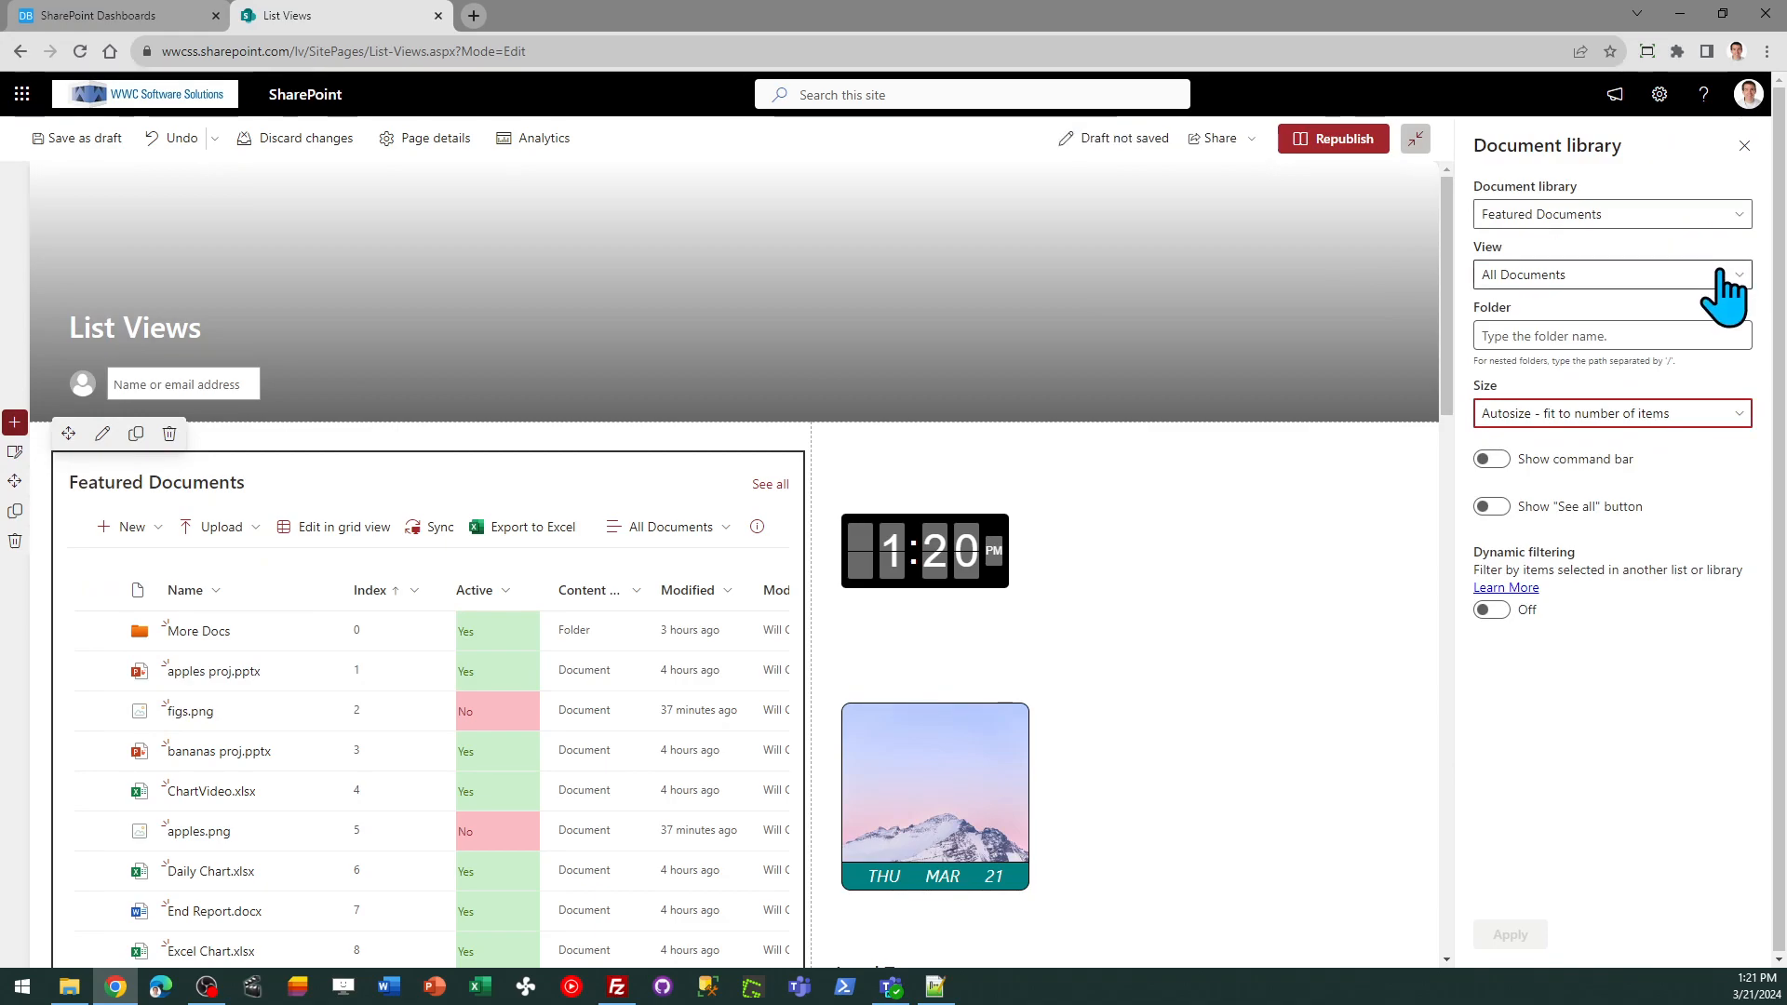
click(1689, 275)
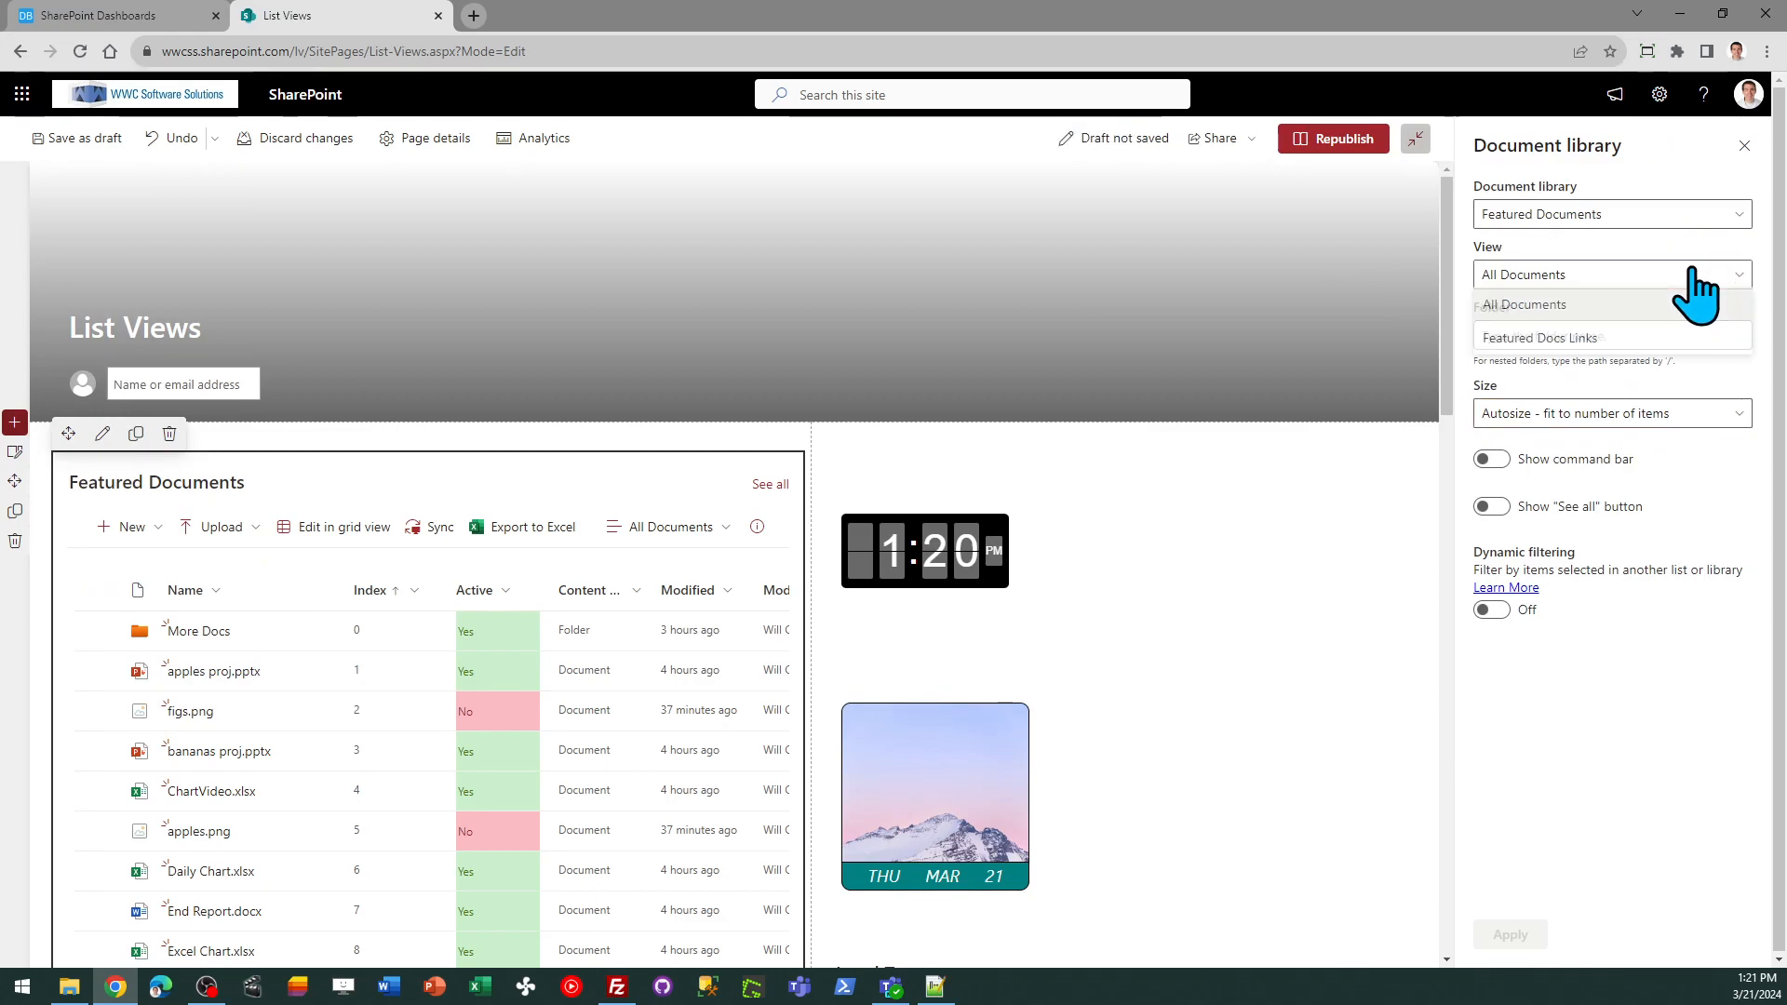
click(1567, 342)
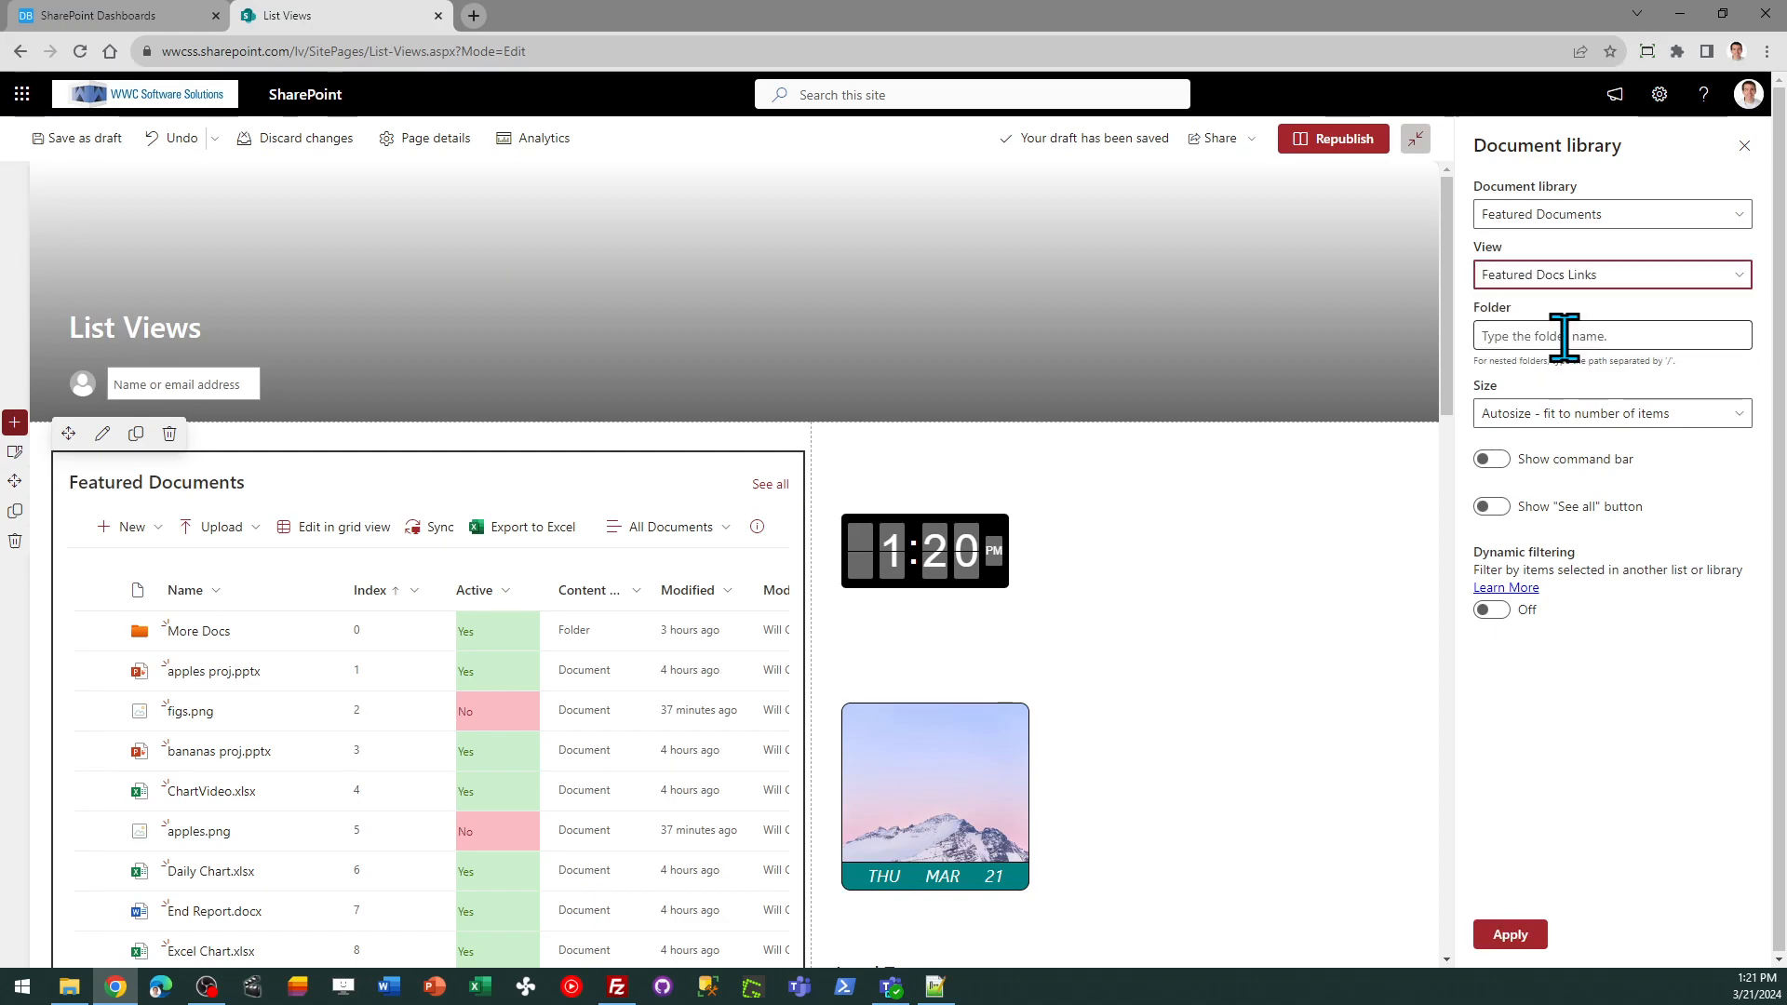
click(1494, 459)
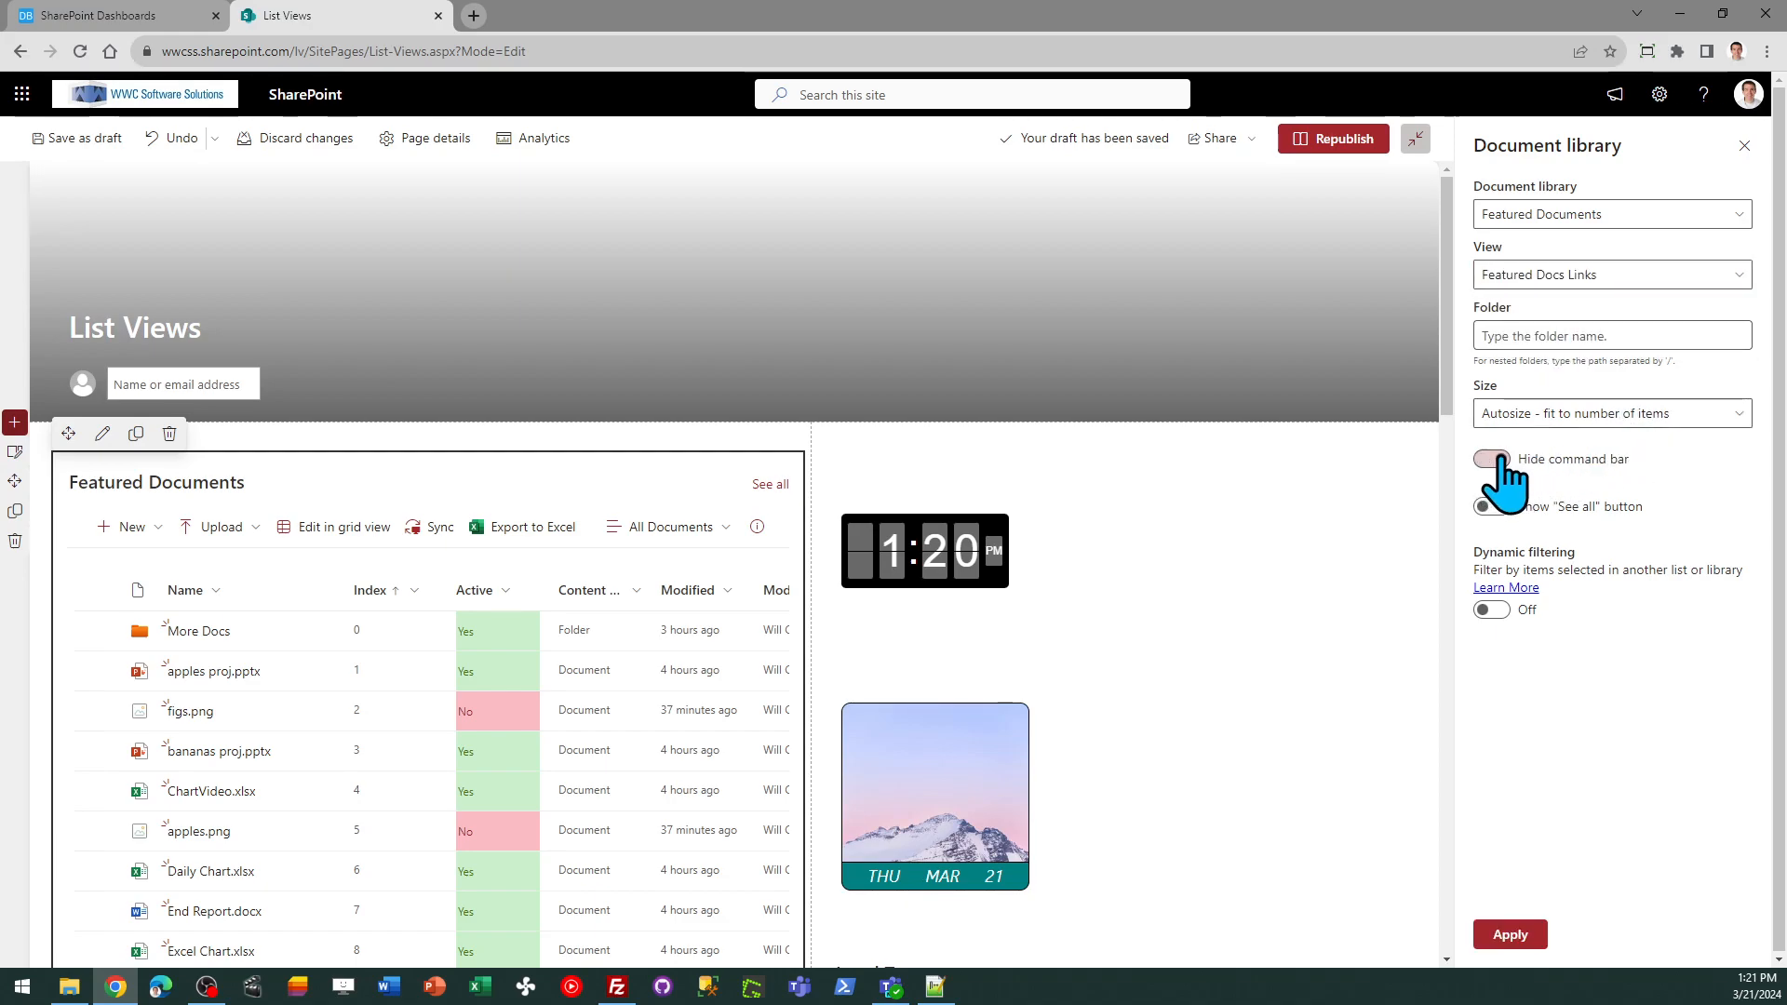
click(1498, 508)
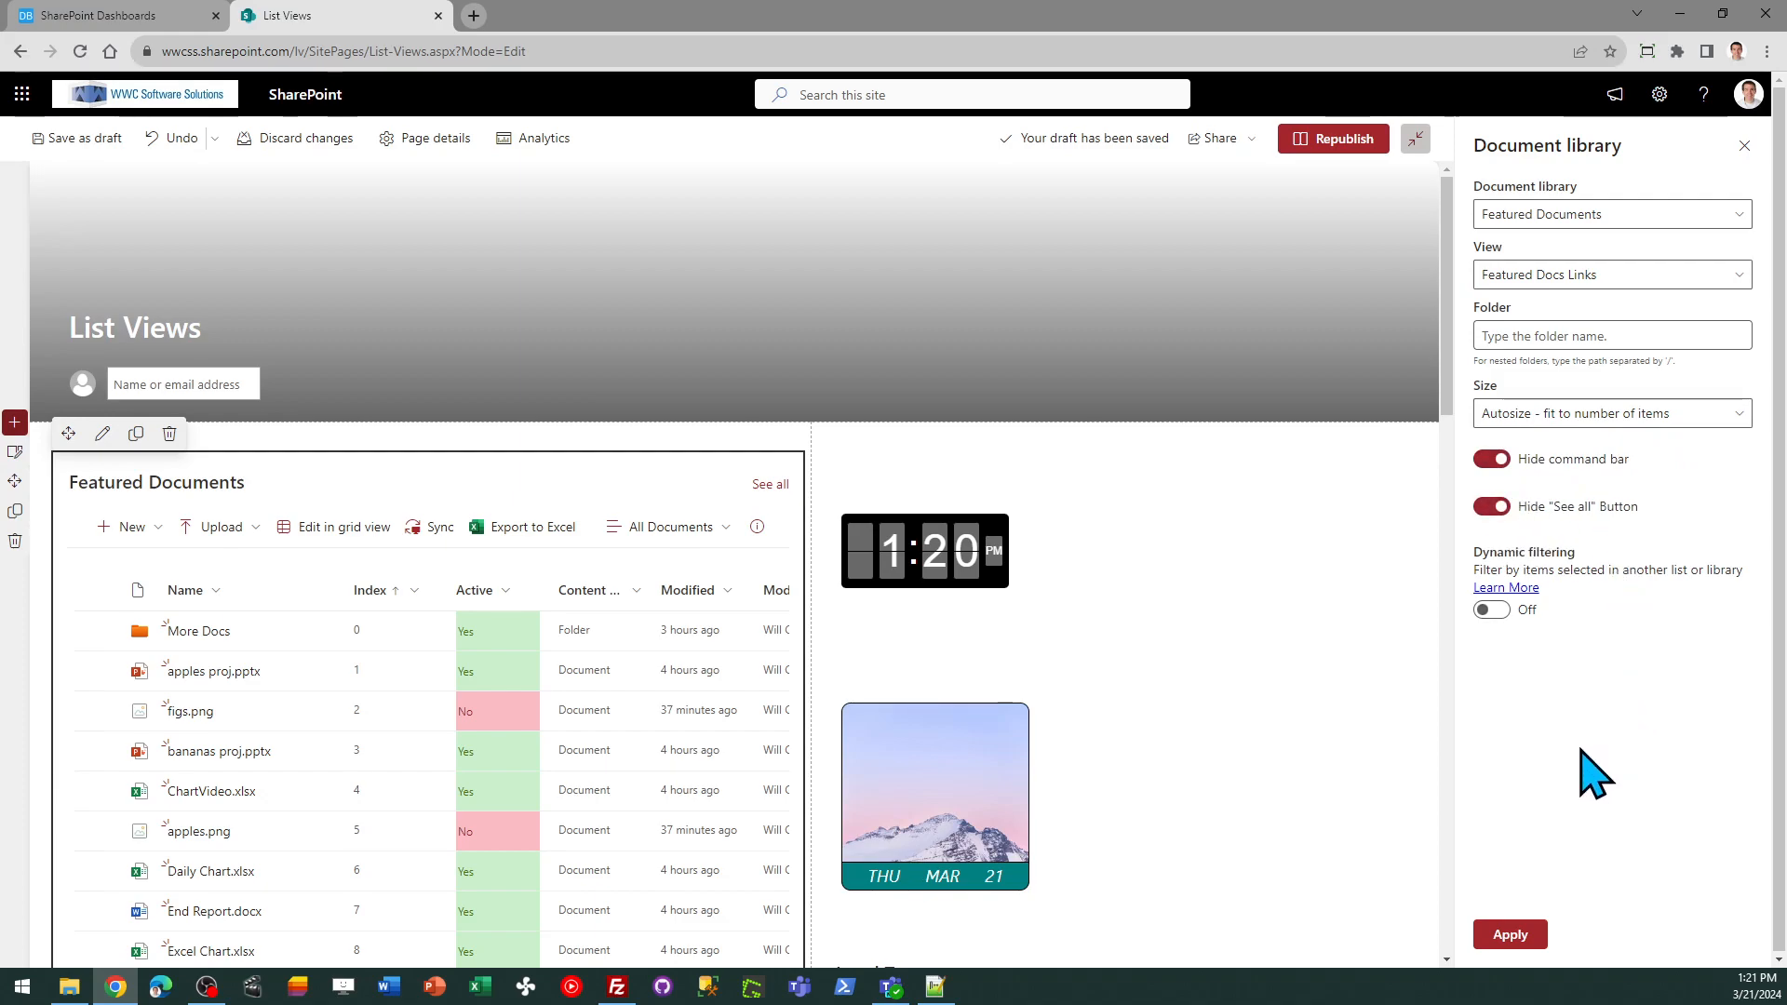
click(1508, 936)
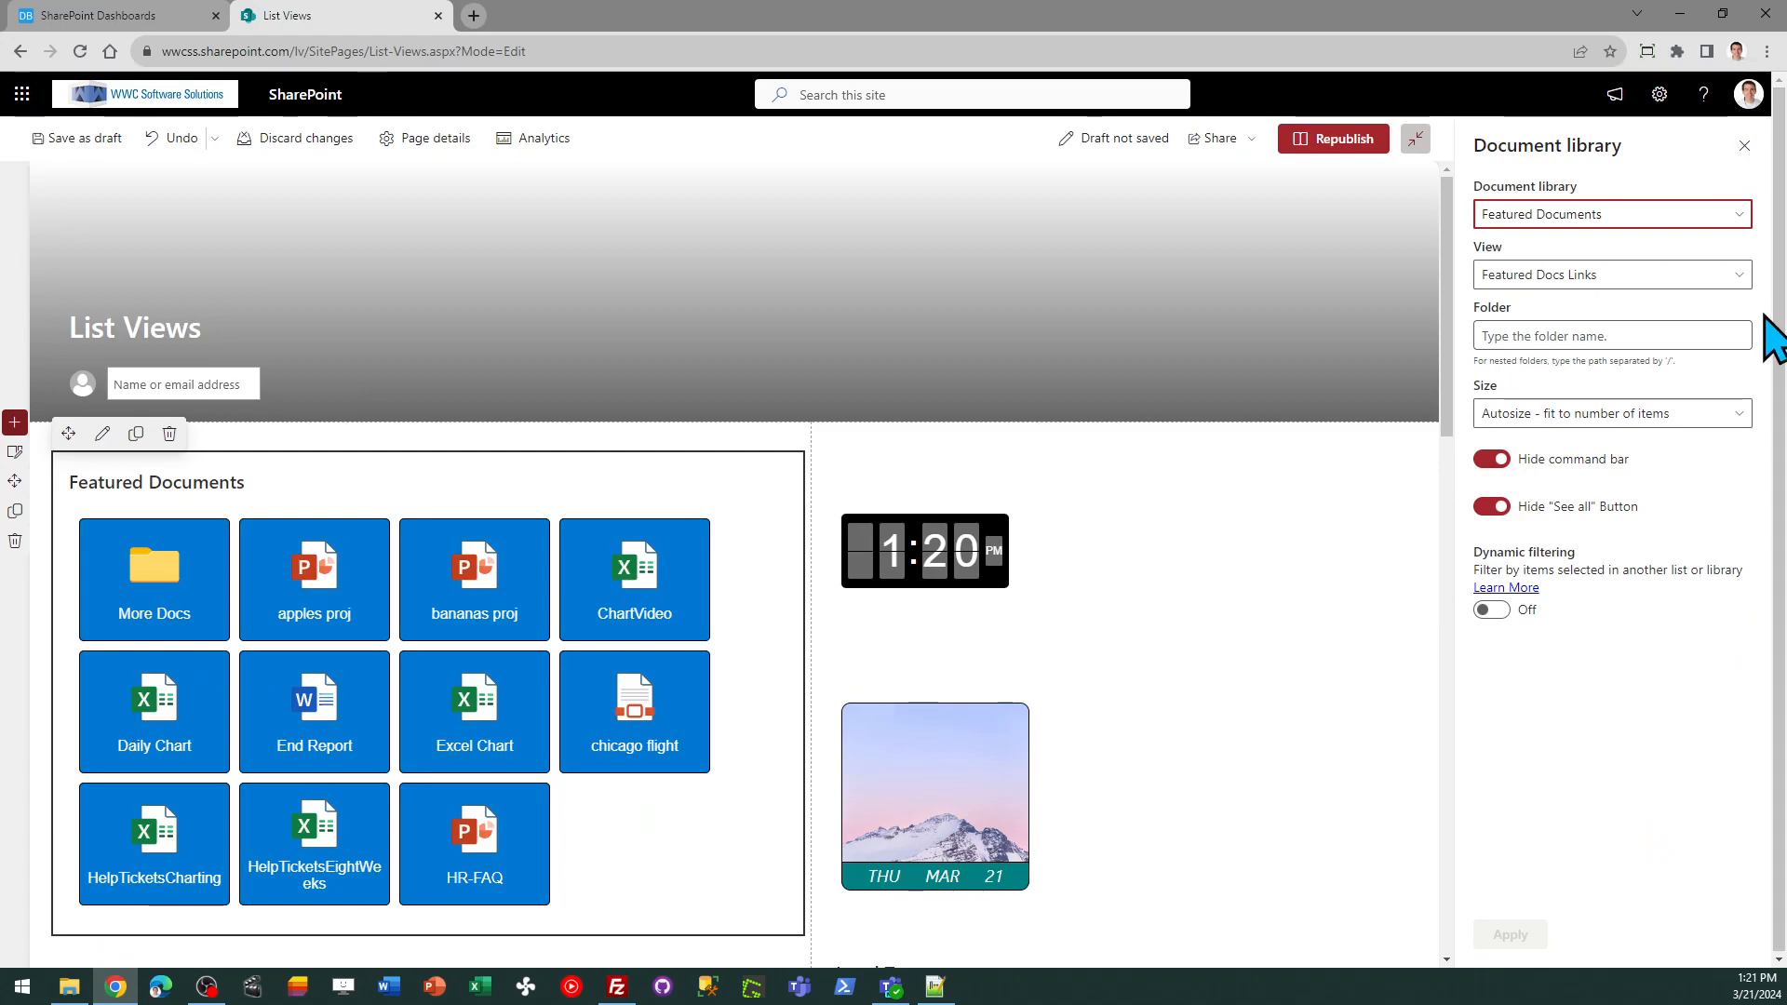
click(1744, 147)
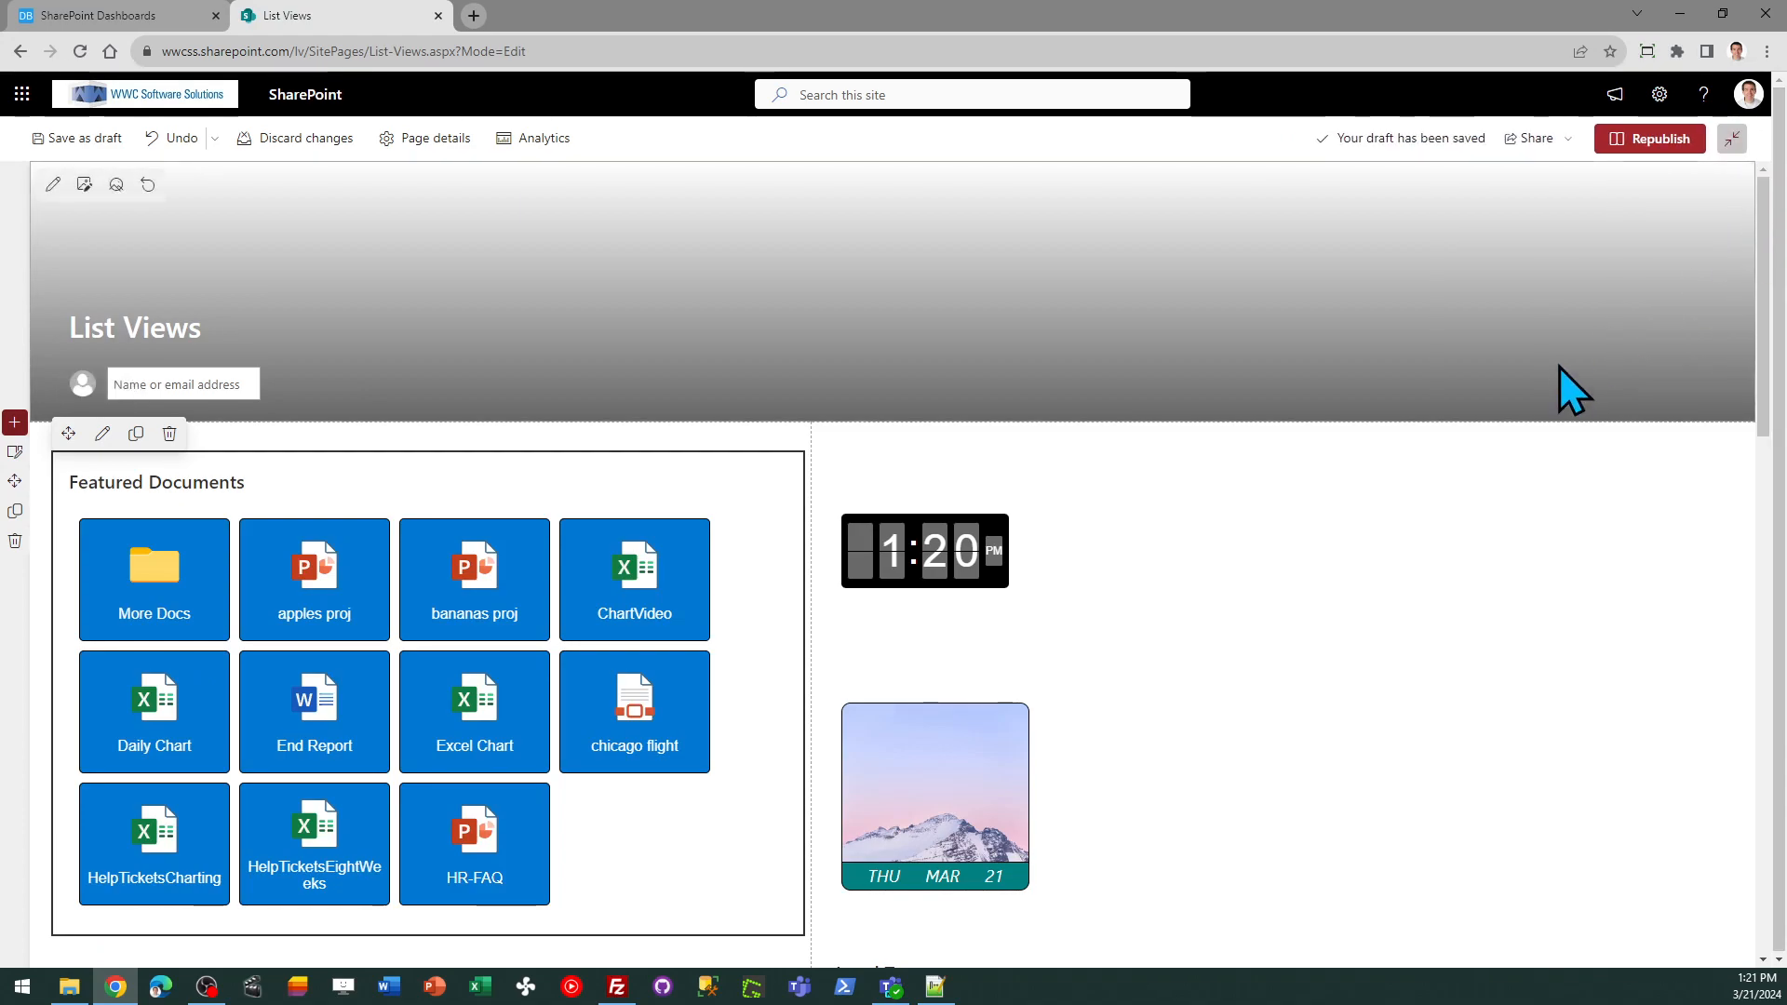
click(1648, 139)
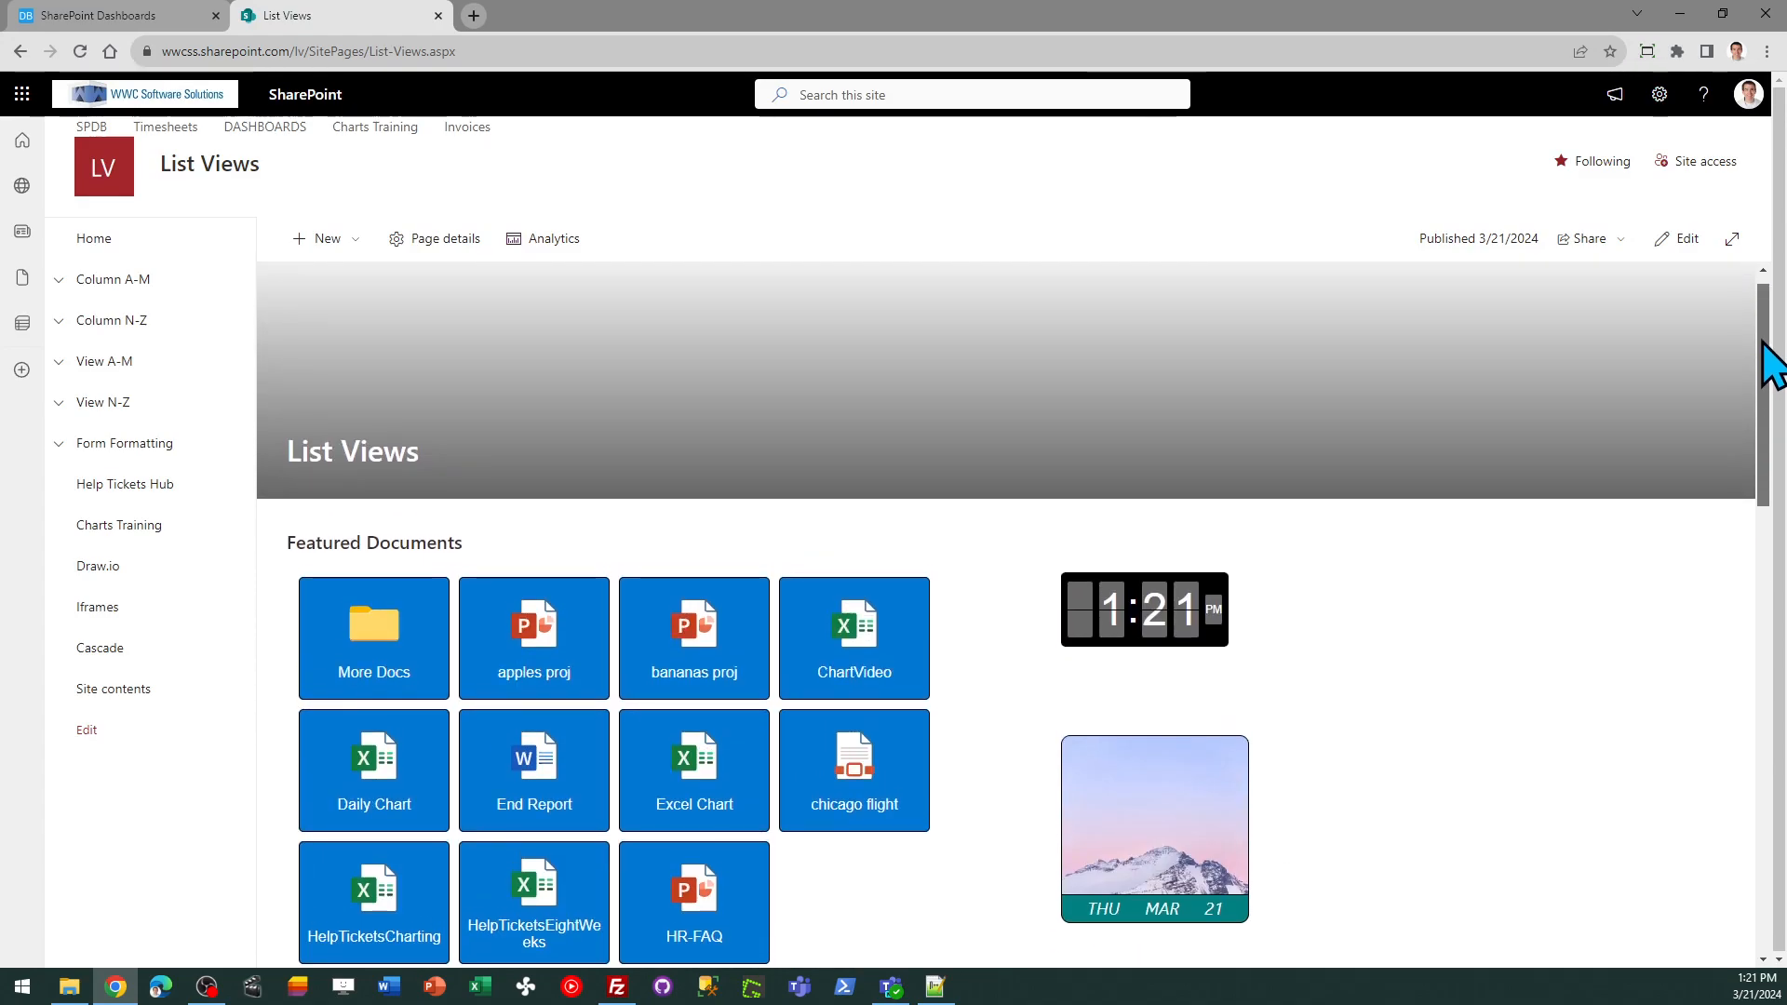
Test the End Report and More Docs tiles on the published page, returning to the Featured Documents tiles.
scroll(1768, 363, down, 1)
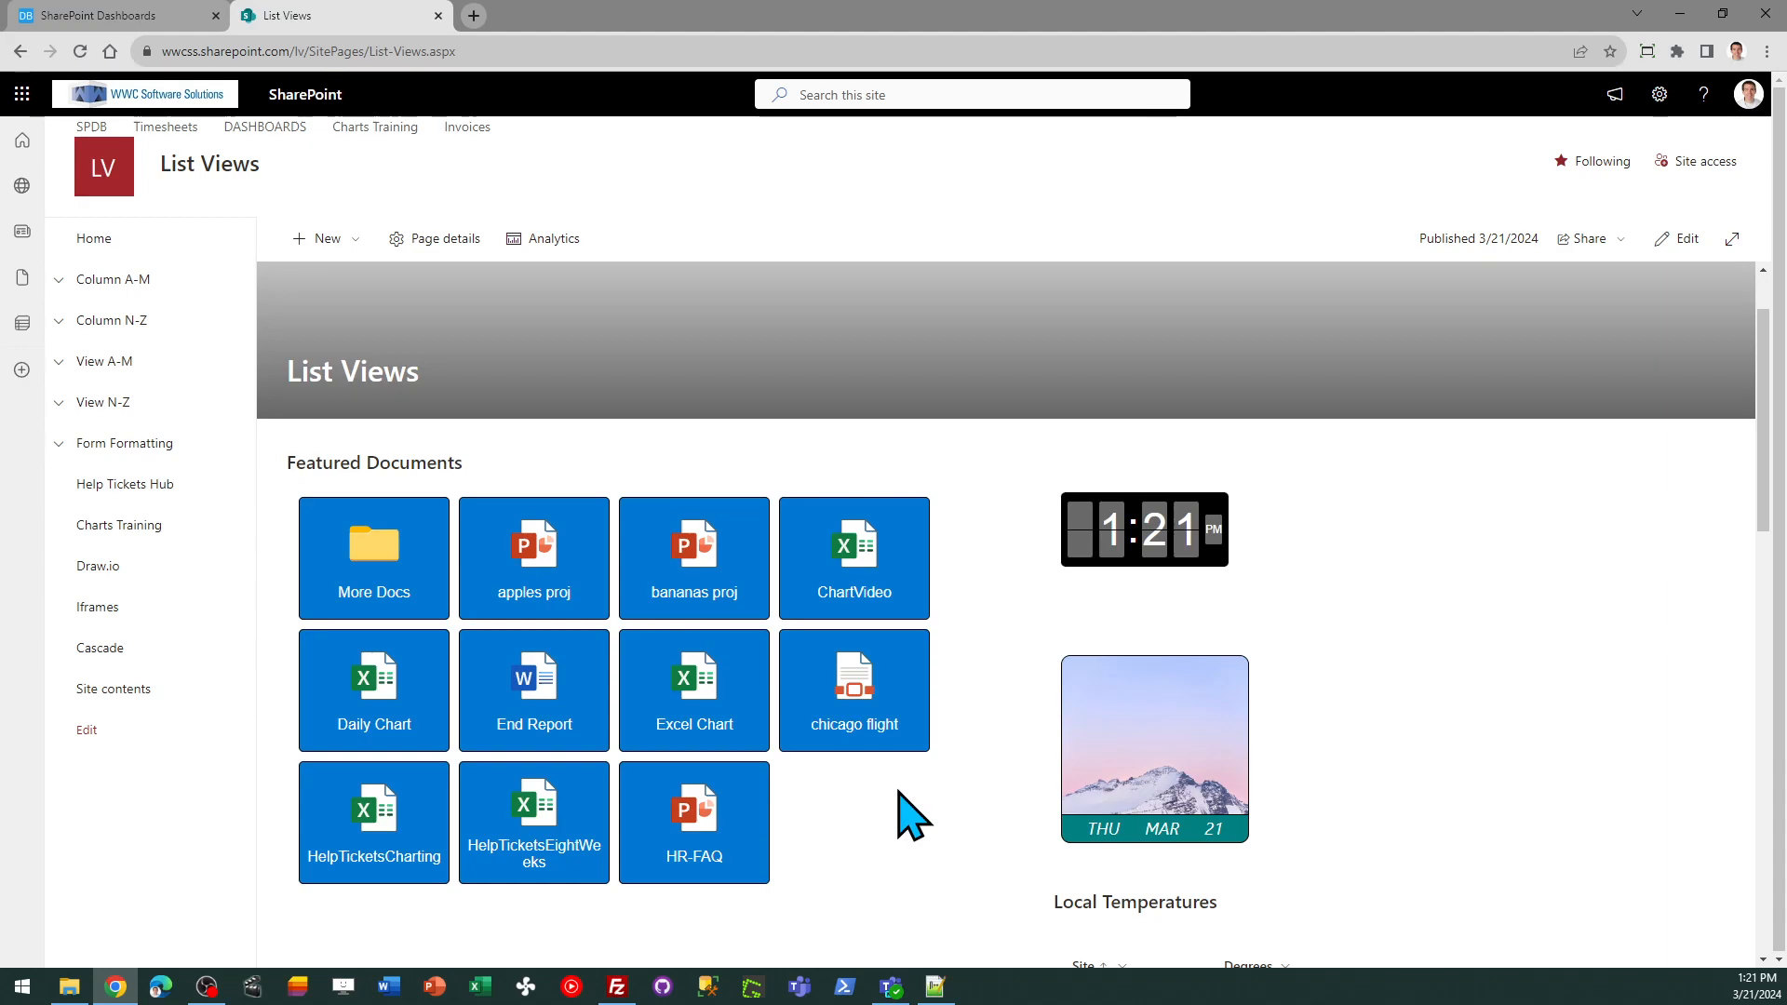
click(537, 686)
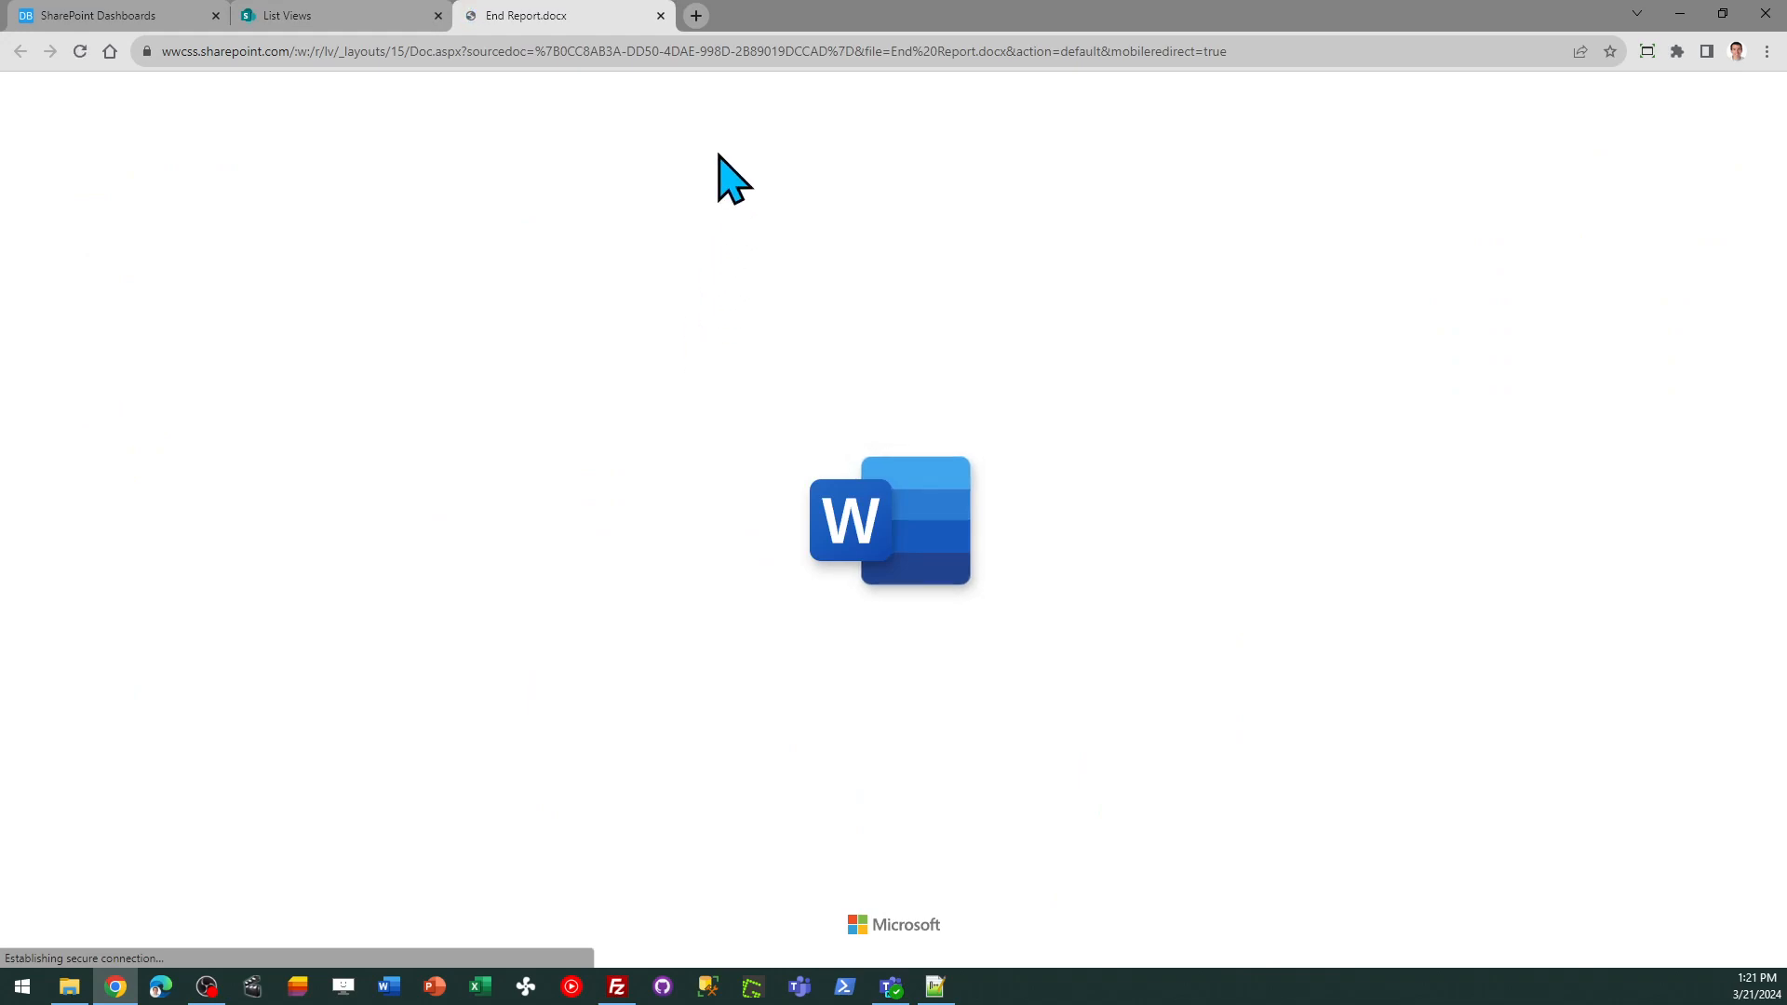
click(660, 16)
mouse_move(892, 762)
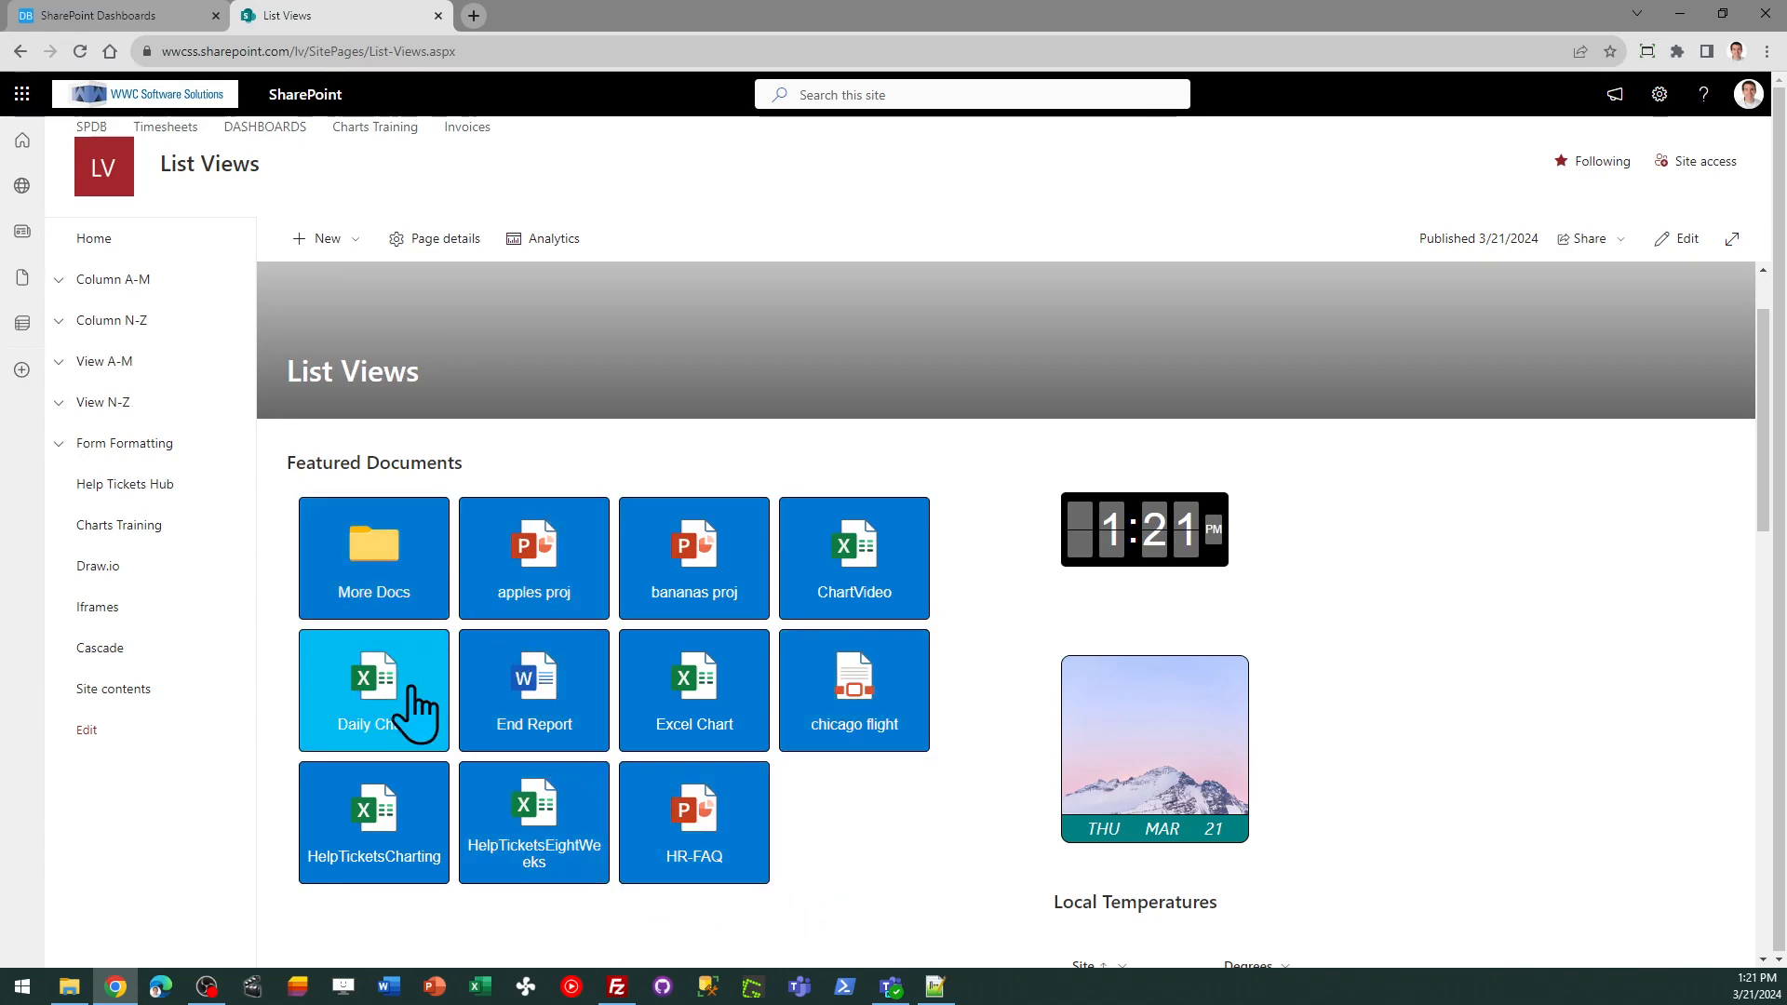
click(382, 578)
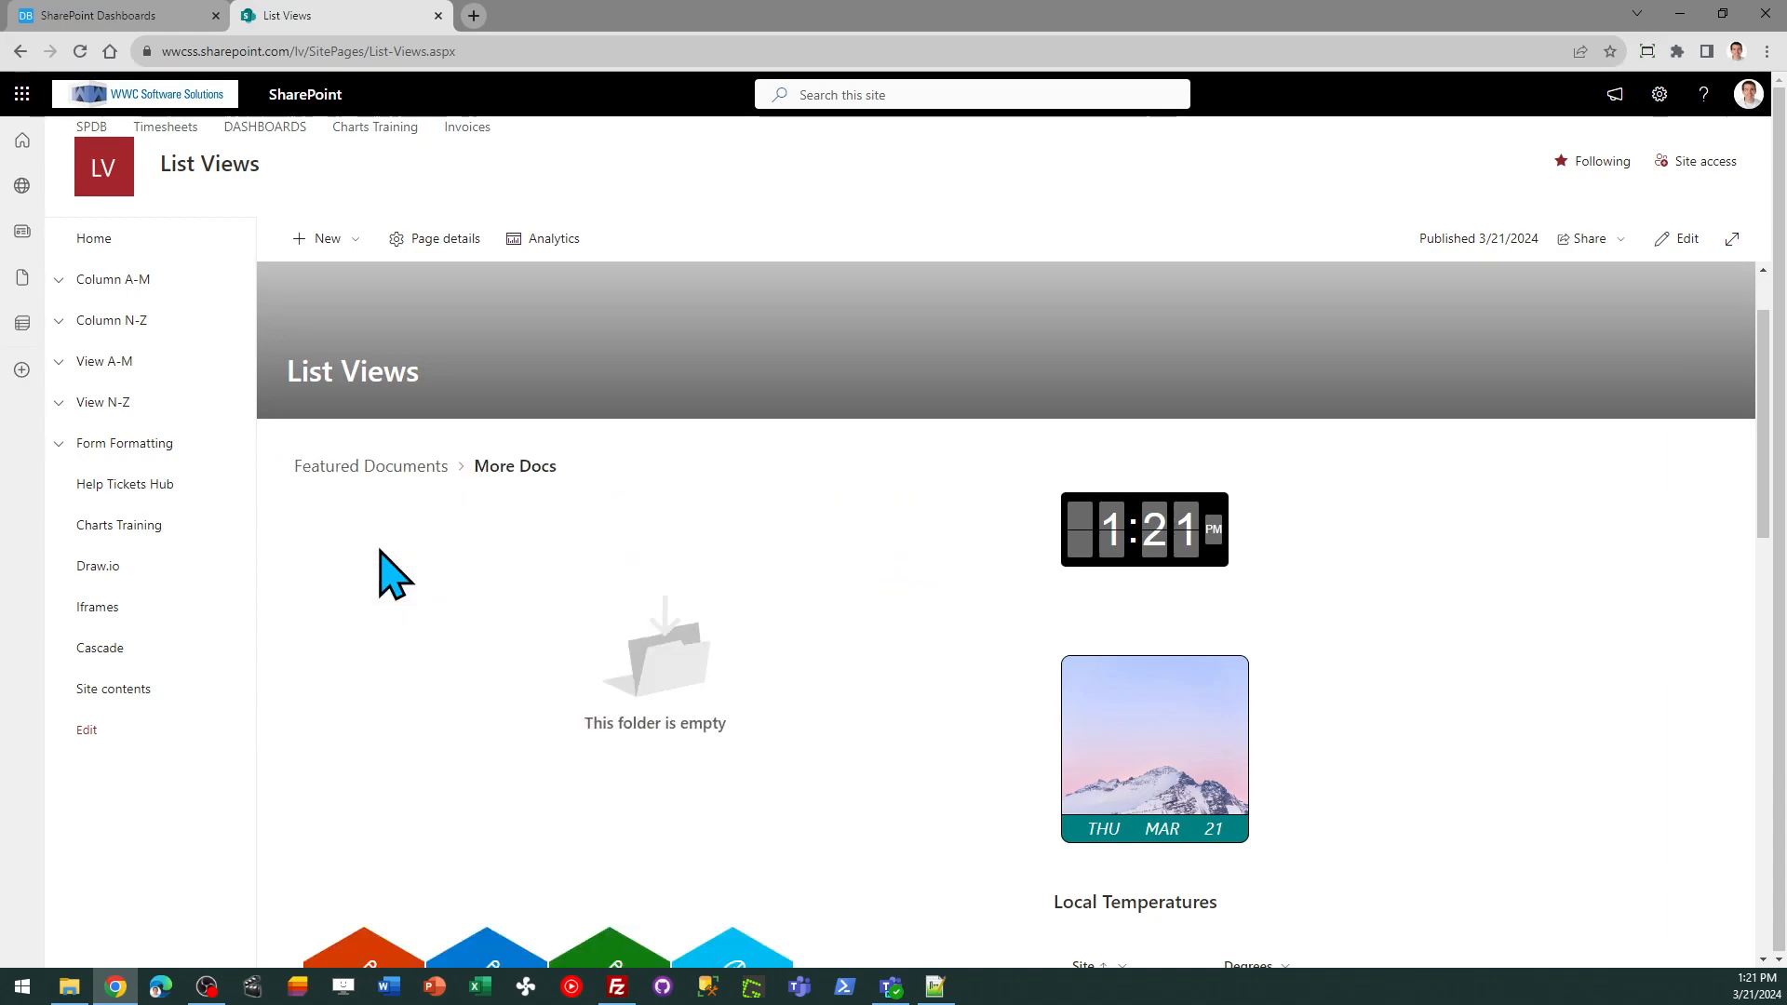
click(368, 467)
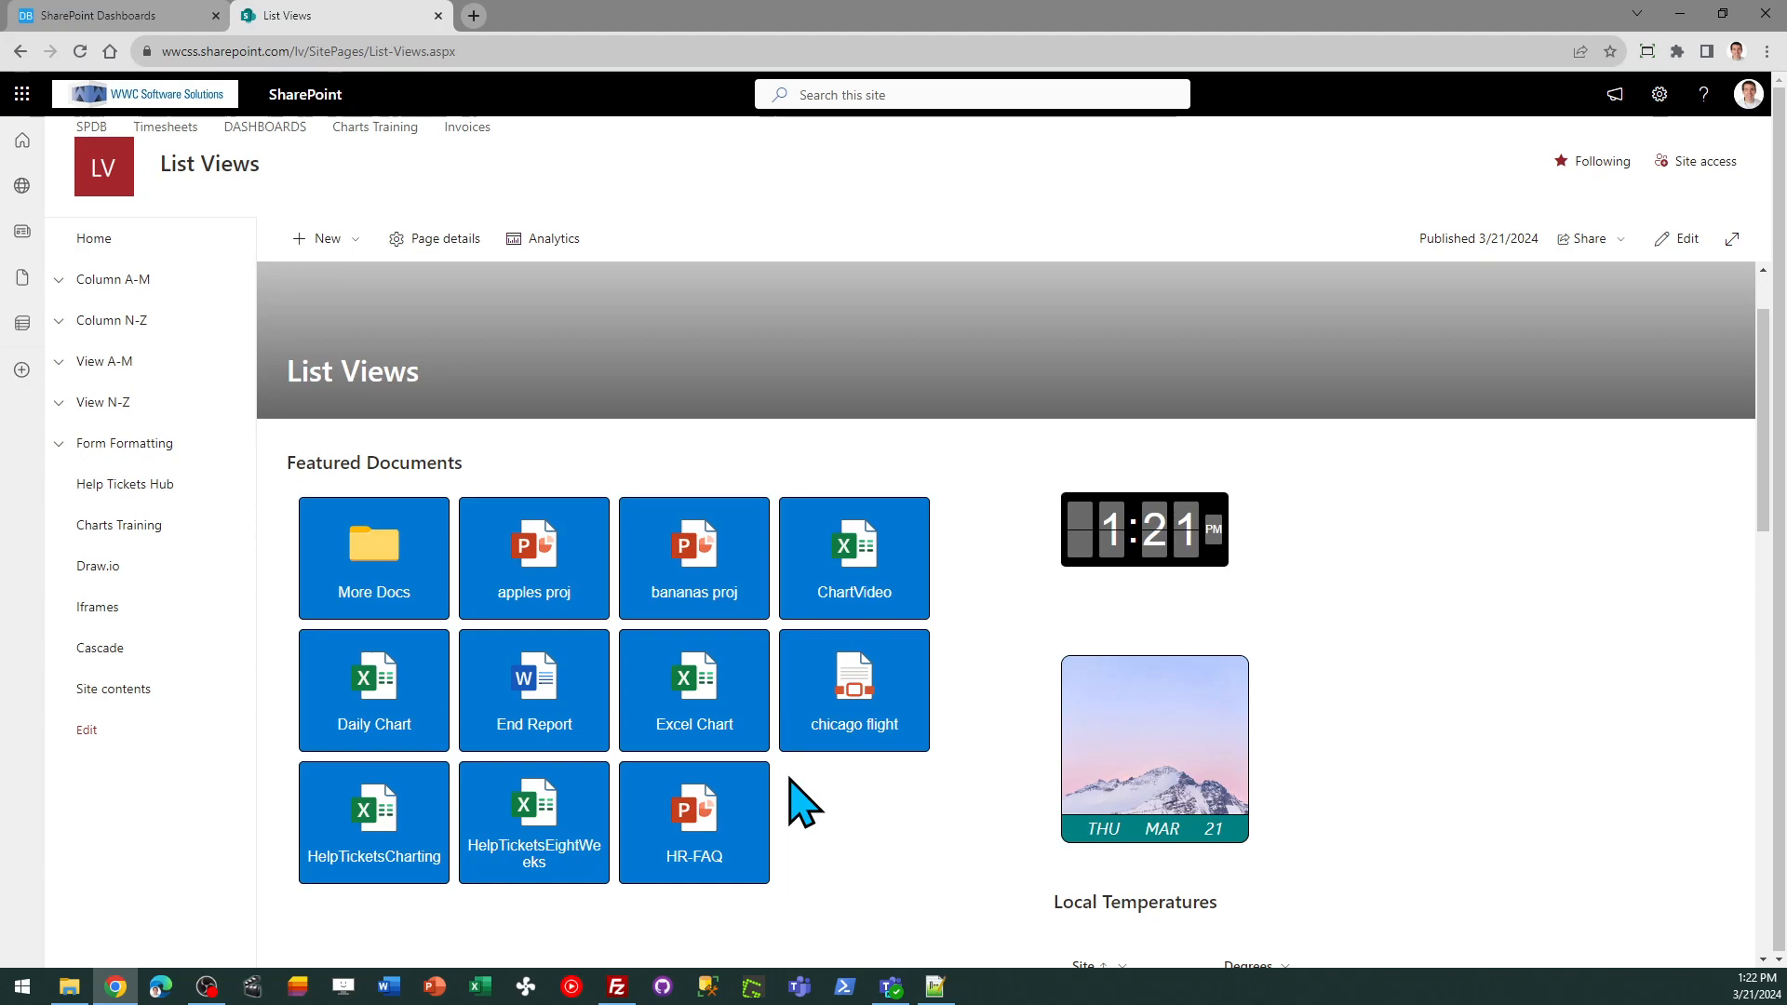
Switch back to the SharePoint Dashboards page and dismiss the paste instructions.
click(140, 19)
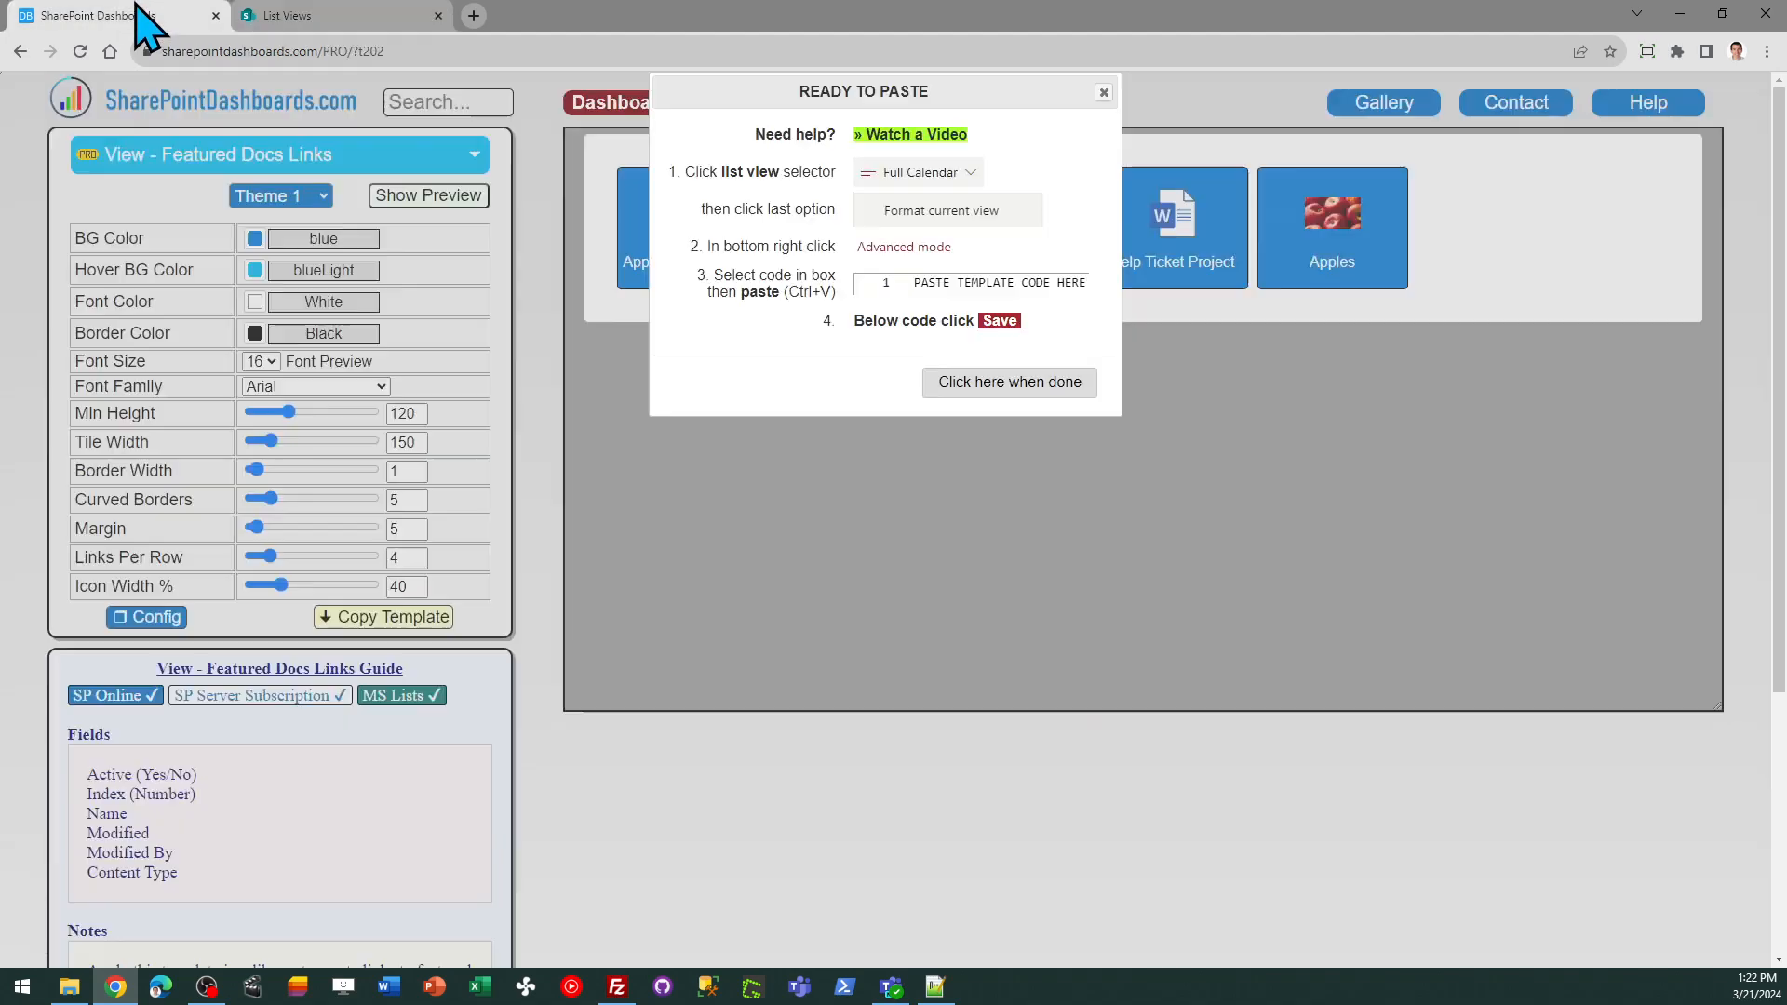
click(1103, 92)
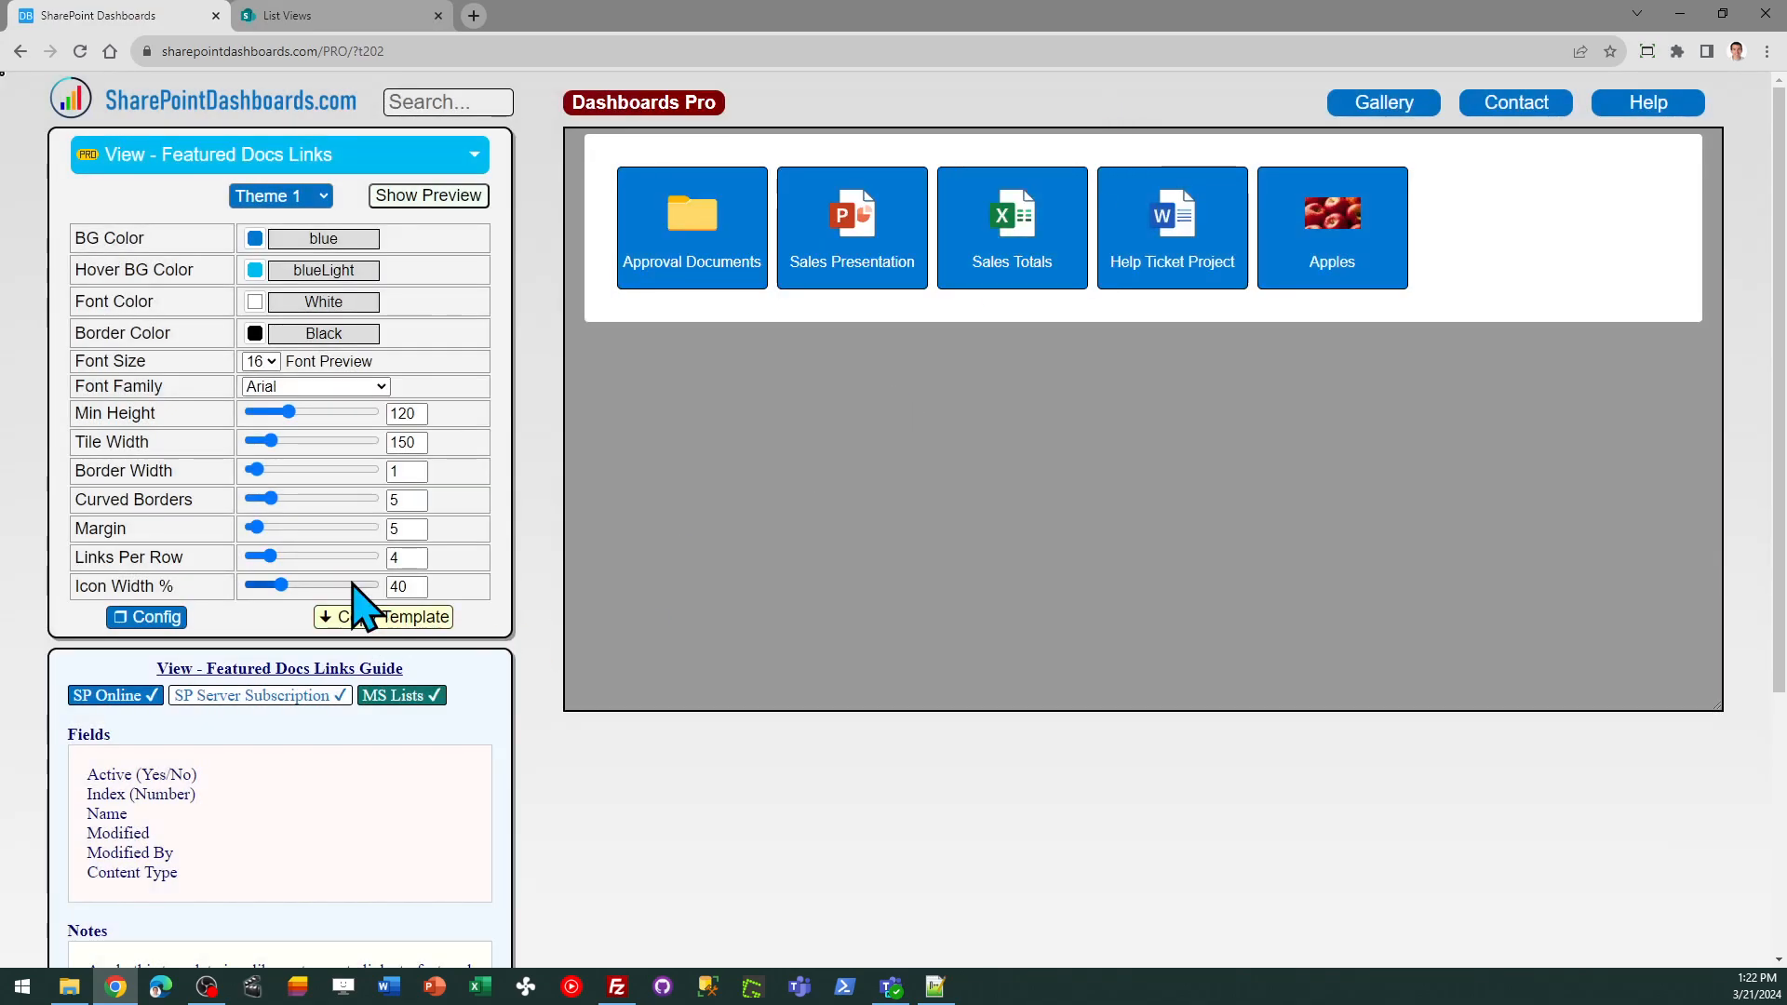